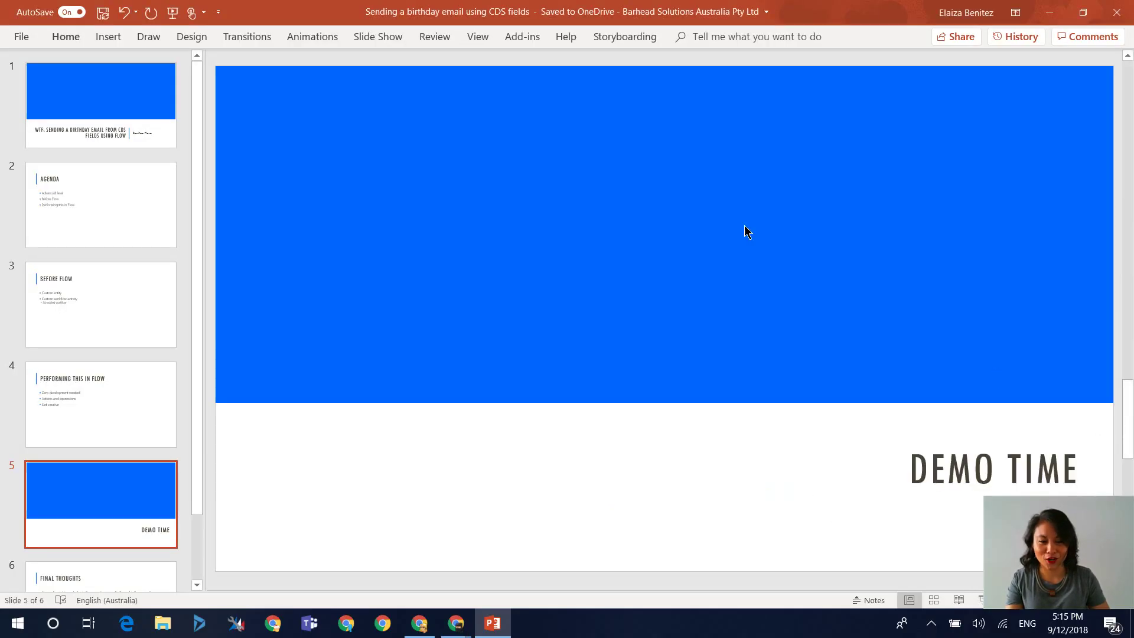
Check the Recurrence trigger's time zone and start time against the current UTC time on timeanddate.com
click(1045, 16)
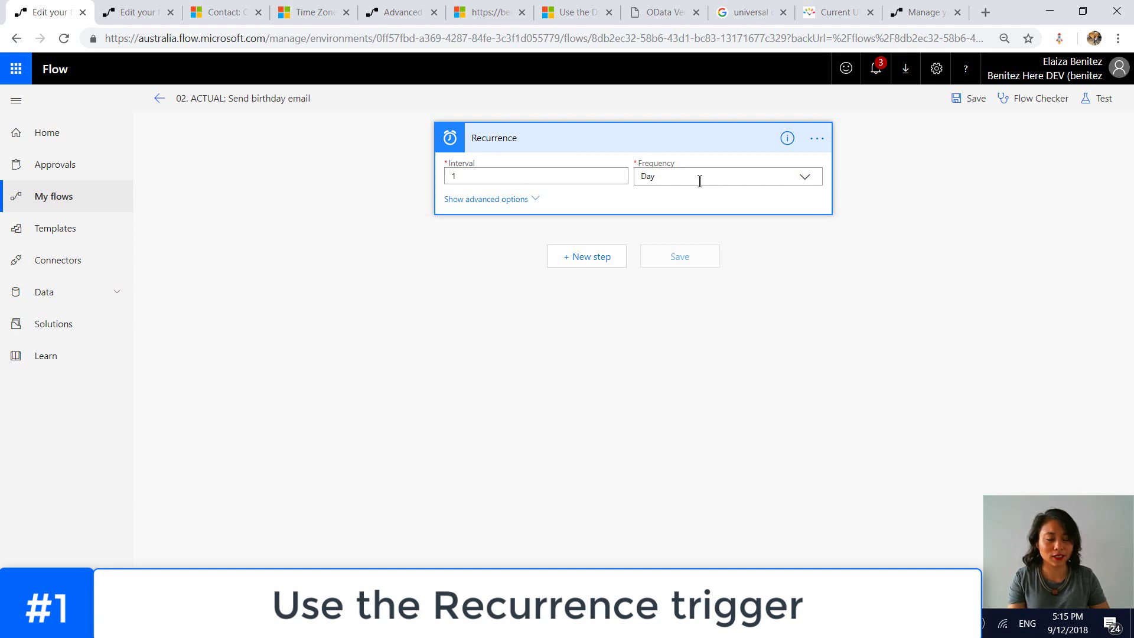
click(536, 199)
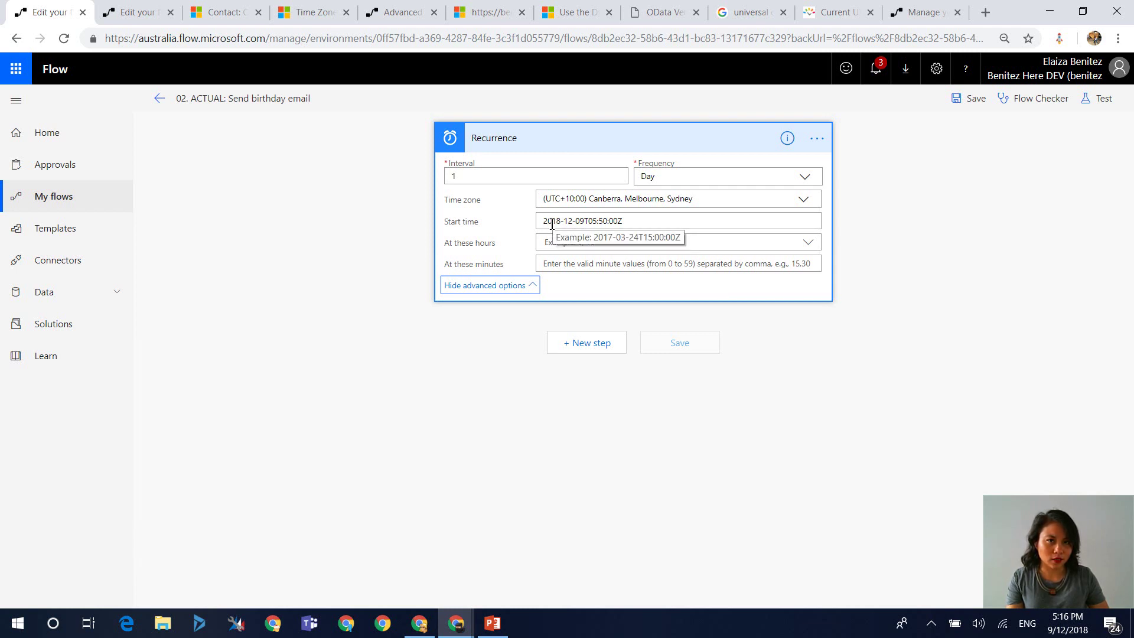
click(835, 20)
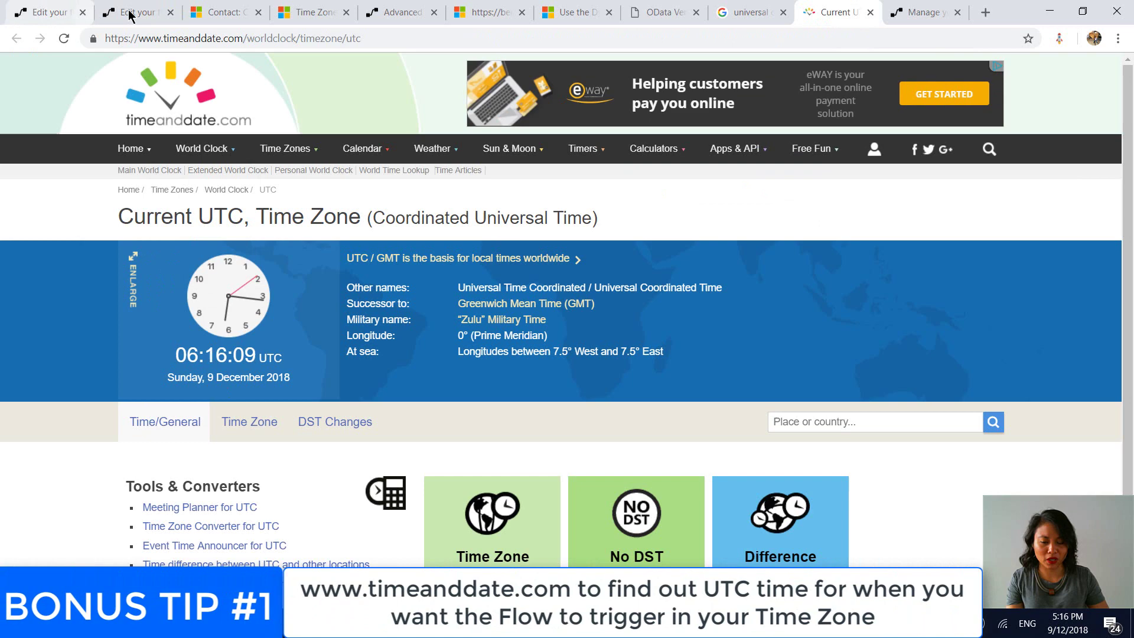
click(50, 13)
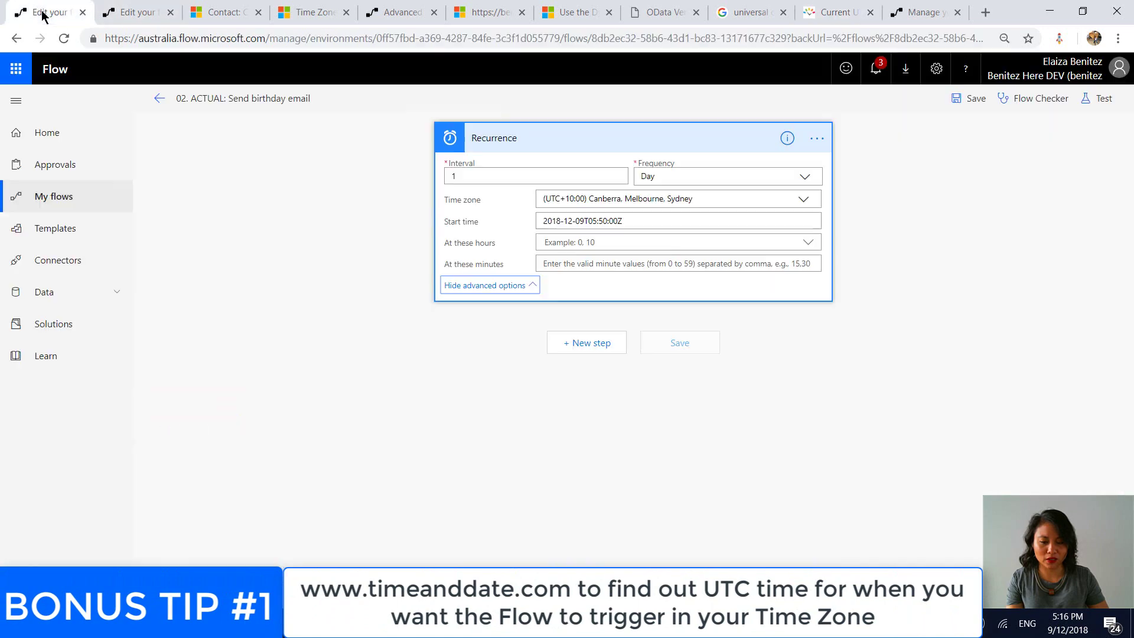
click(527, 285)
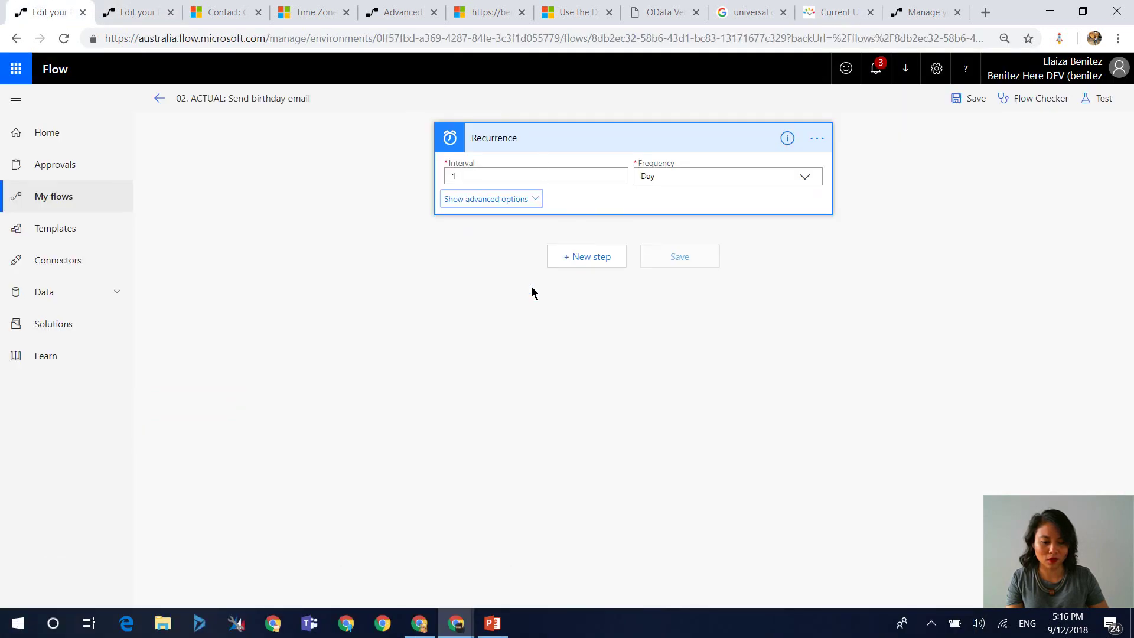
Add a Compose action after the Recurrence trigger
click(579, 265)
click(554, 229)
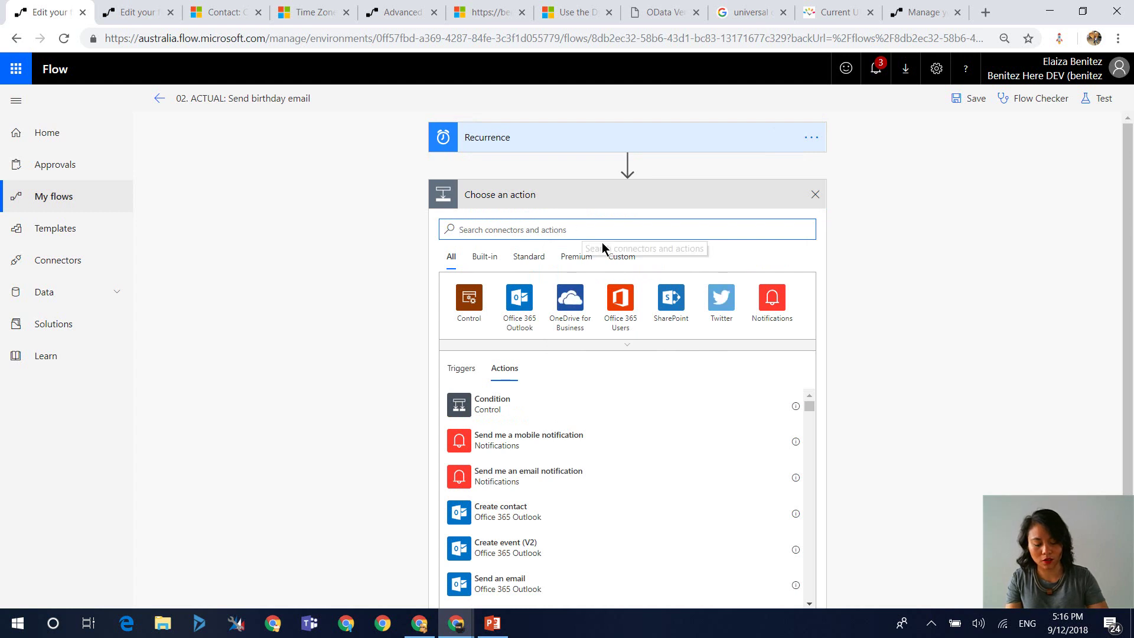
text(compose)
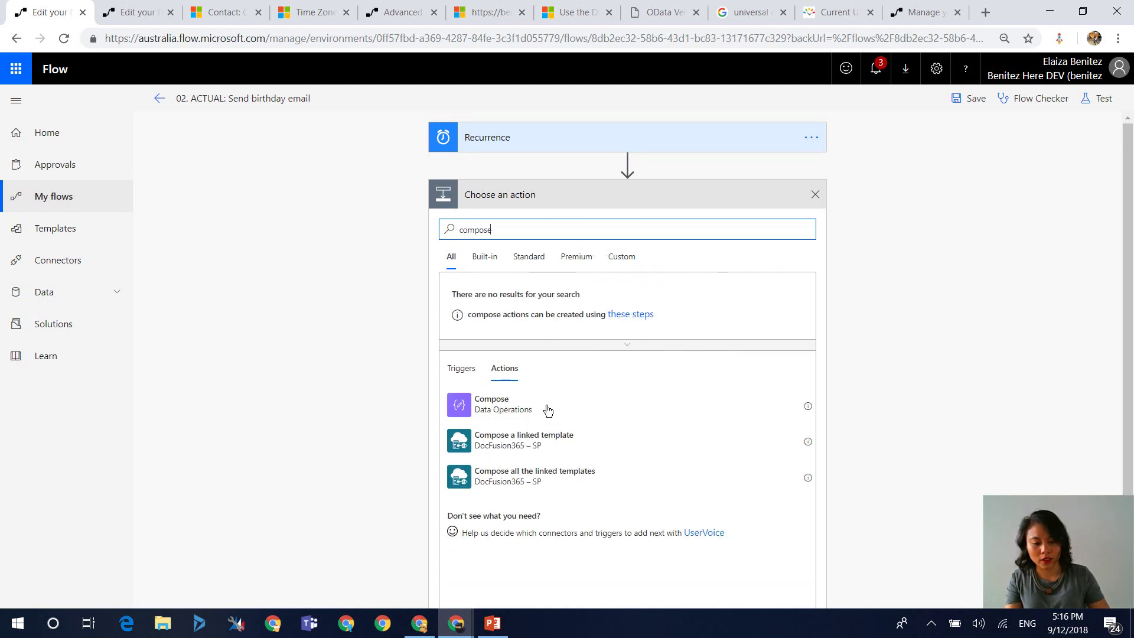
click(525, 401)
Begin the Compose input expression as convertFromUtc(utcNow(), '')
click(574, 222)
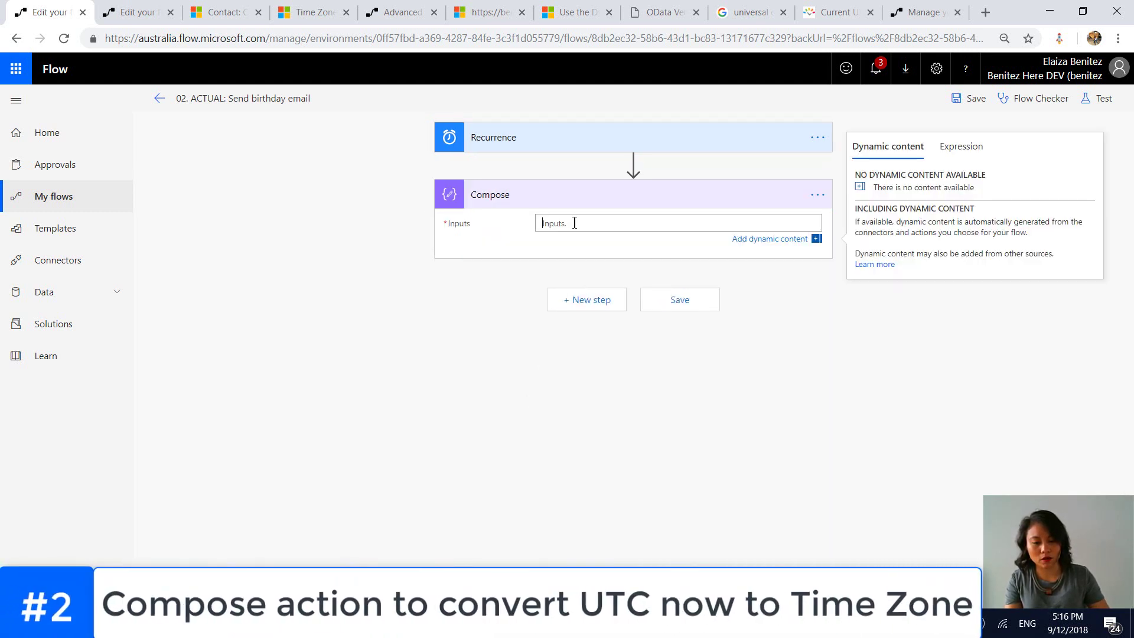
click(950, 150)
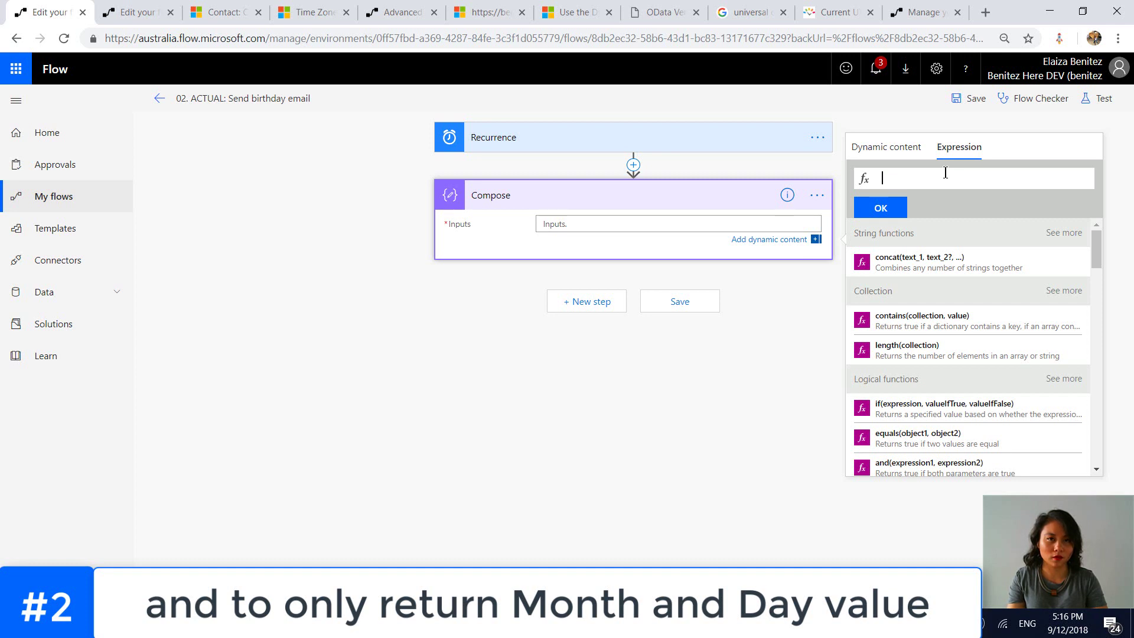
text(fr)
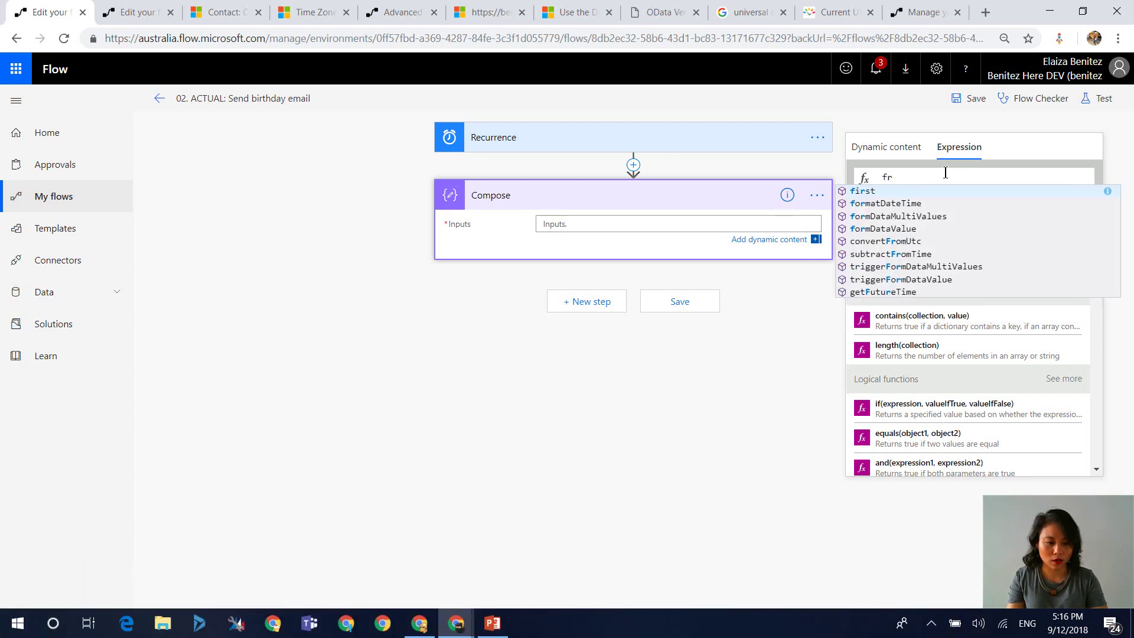
key(Down)
key(Down)
key(Down)
key(Down)
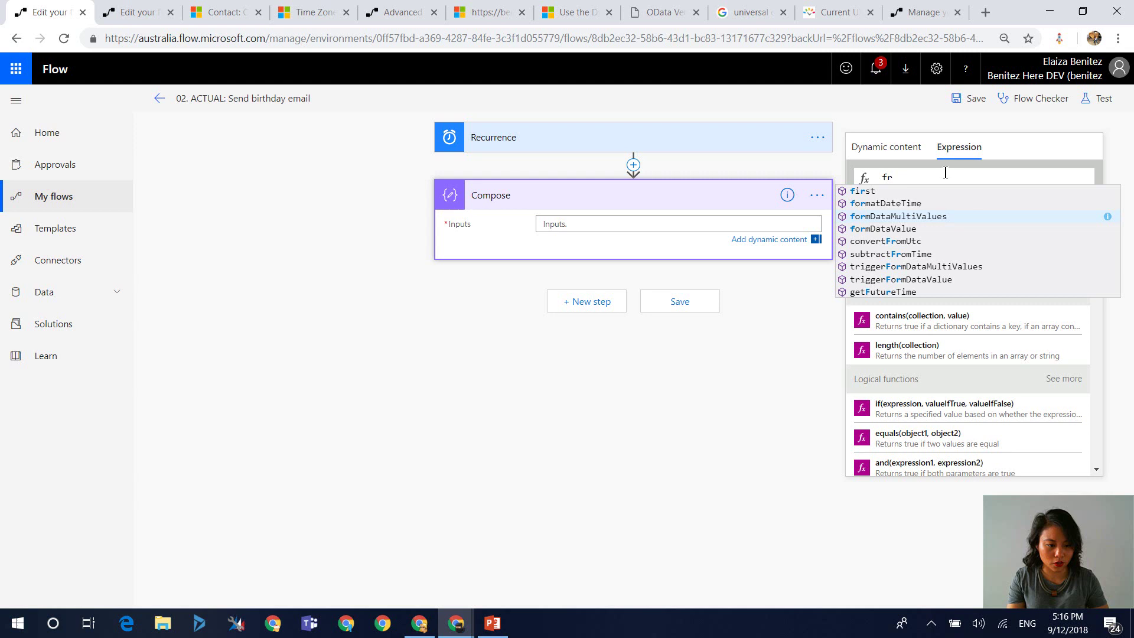
key(Return)
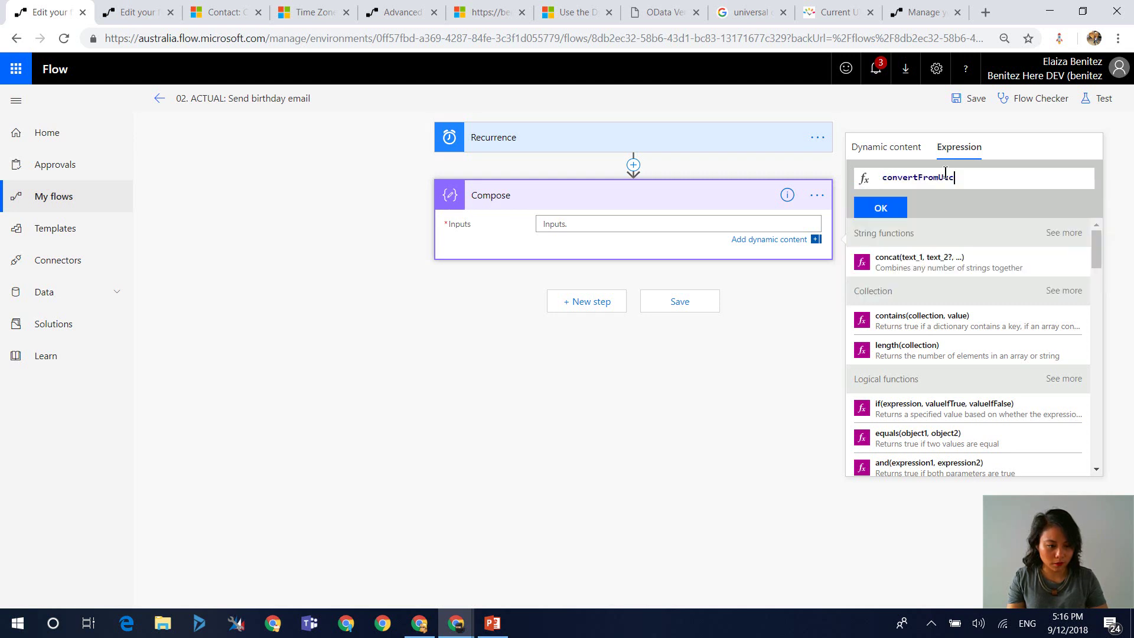
text(()
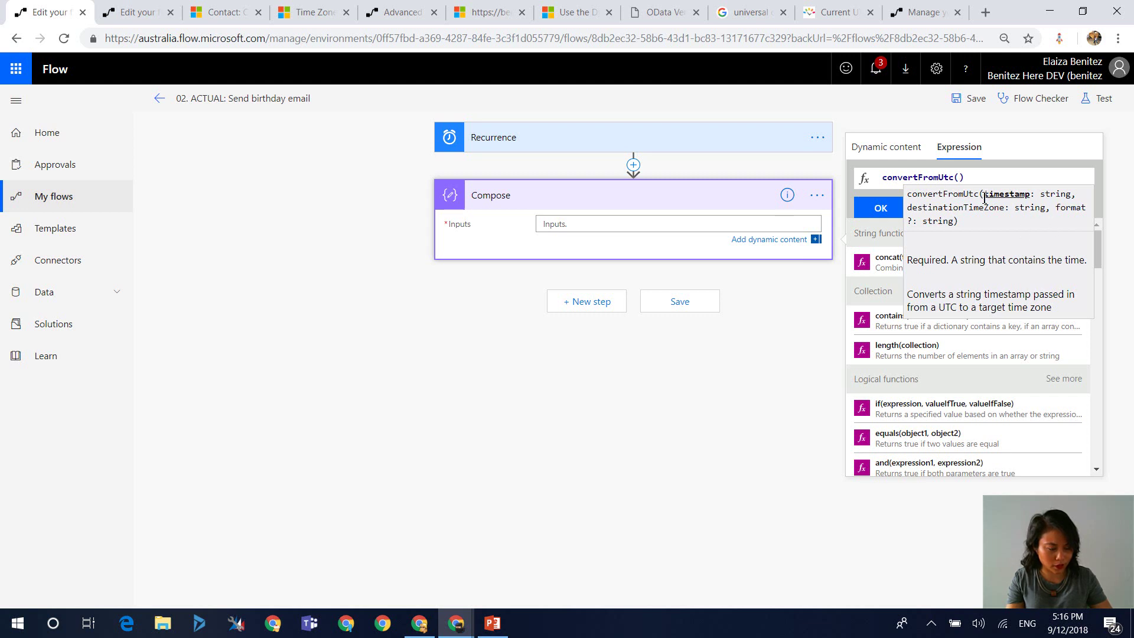
text(Utc)
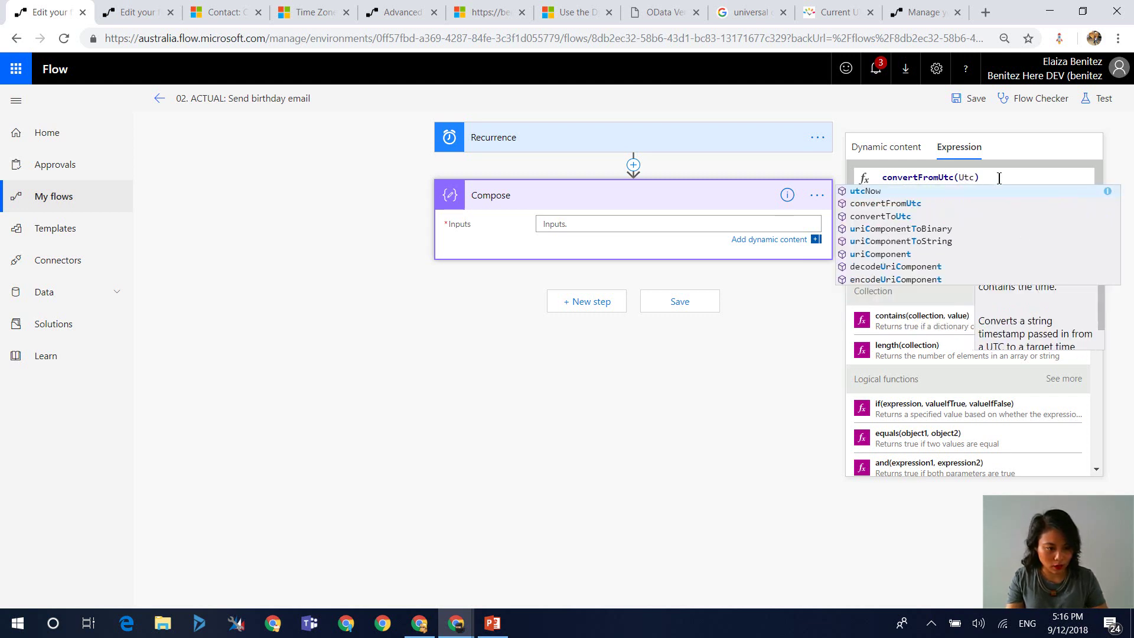
key(Return)
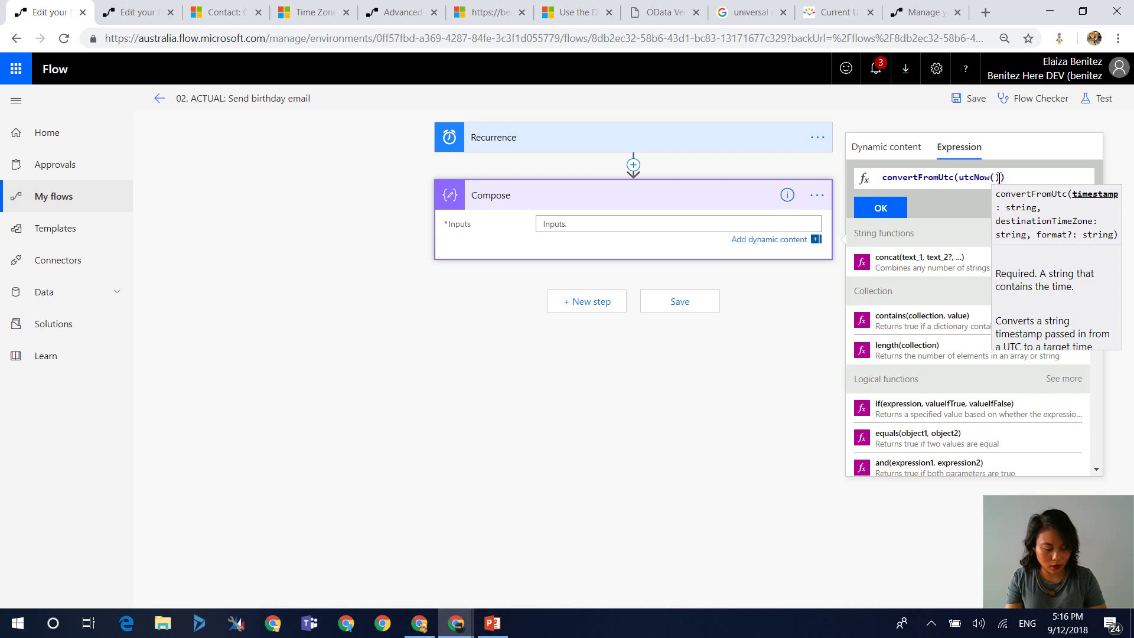
text(, )
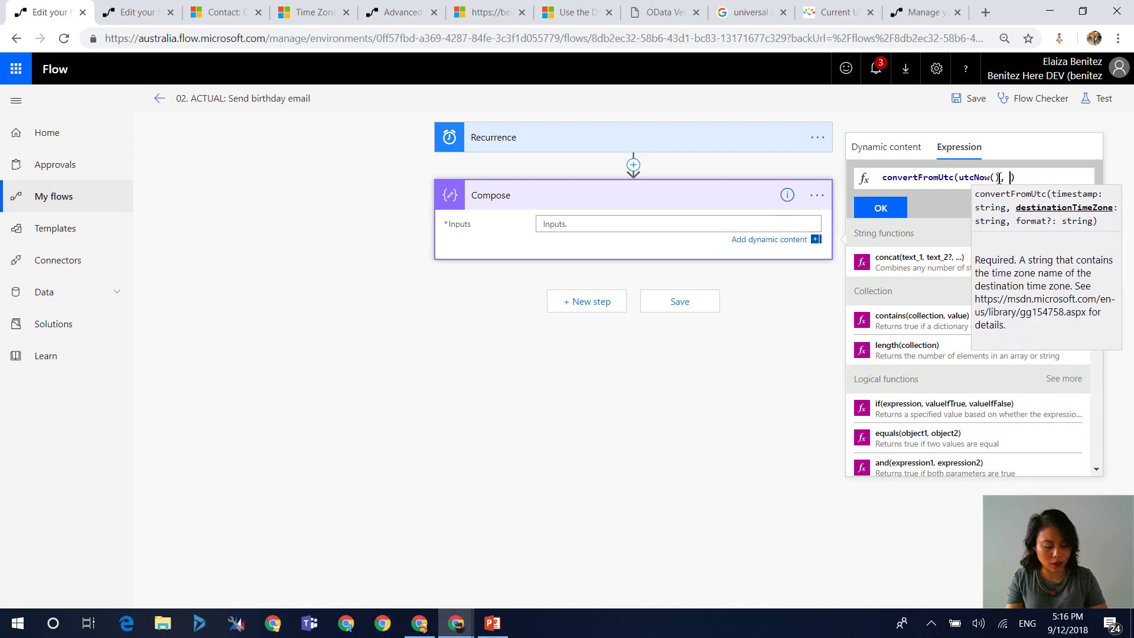
text('')
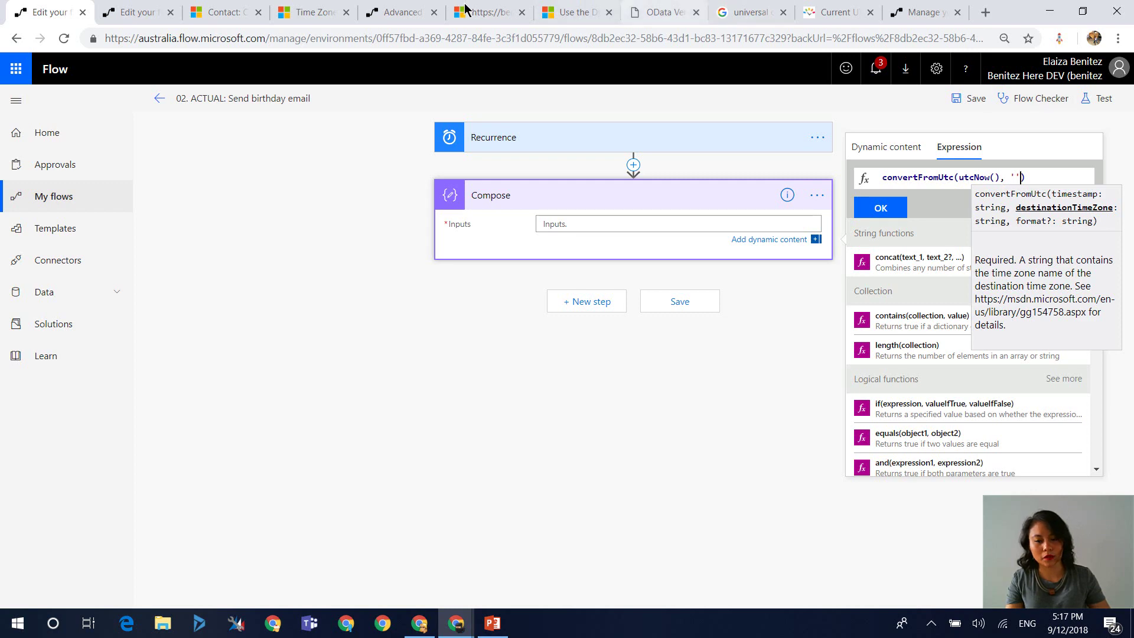
Copy 'AUS Eastern Standard Time' from the Microsoft Docs Time Zone IDs table and return to the flow
click(323, 18)
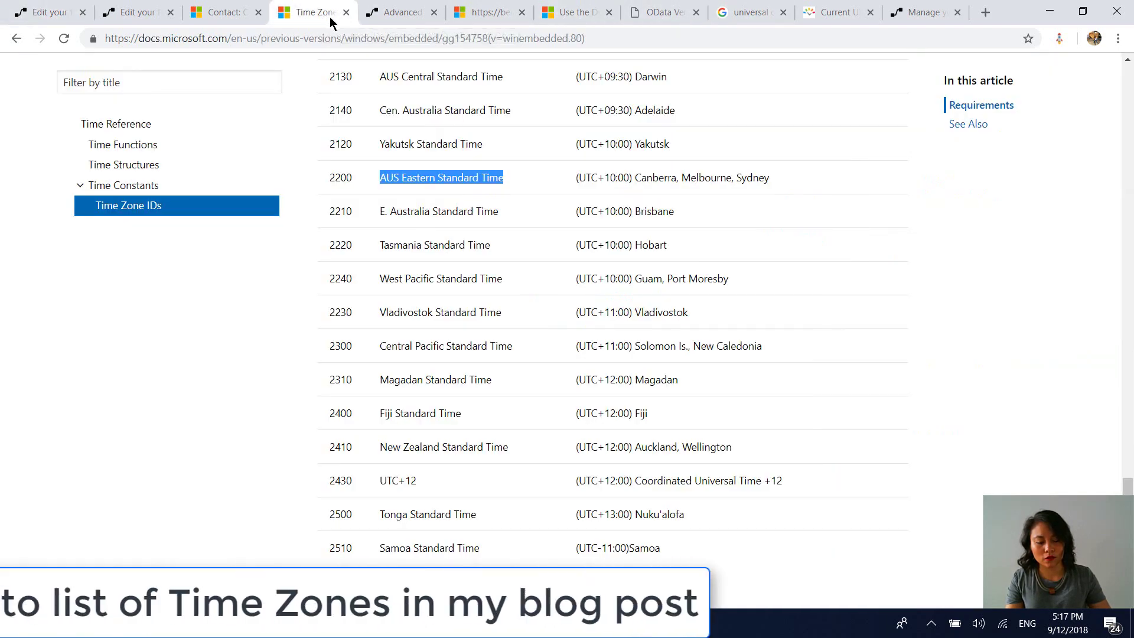
right_click(433, 177)
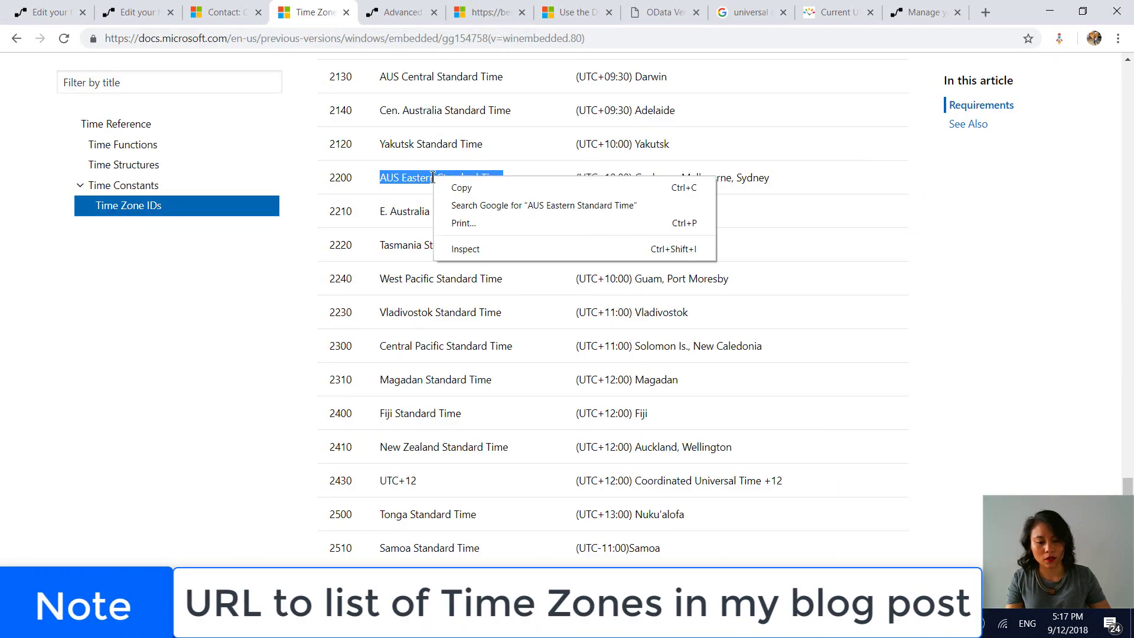
click(466, 189)
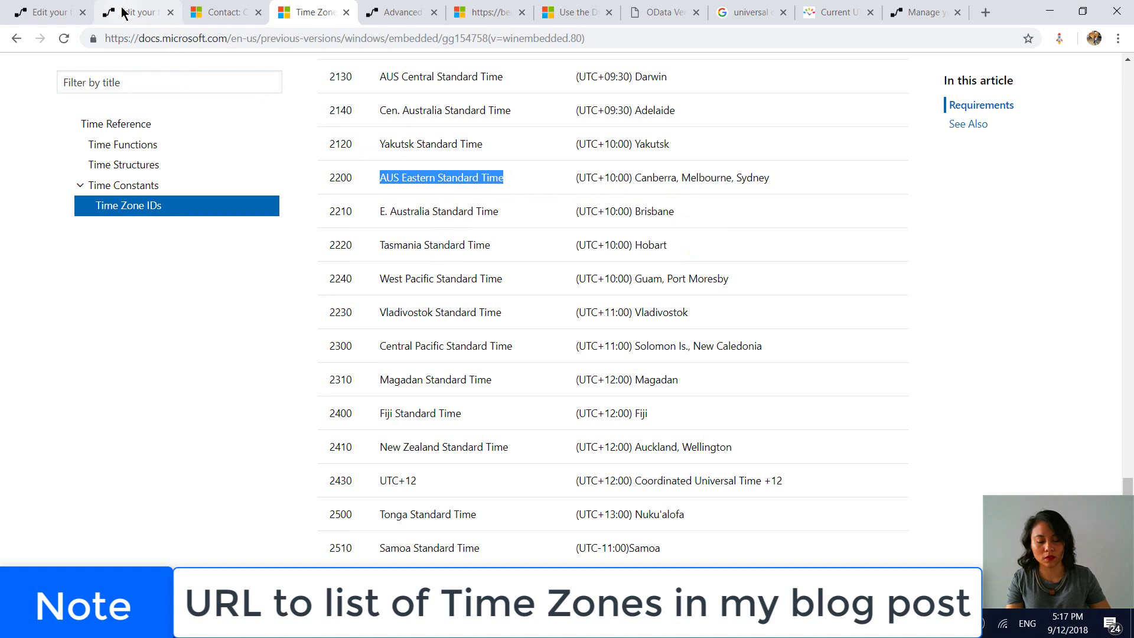
click(35, 13)
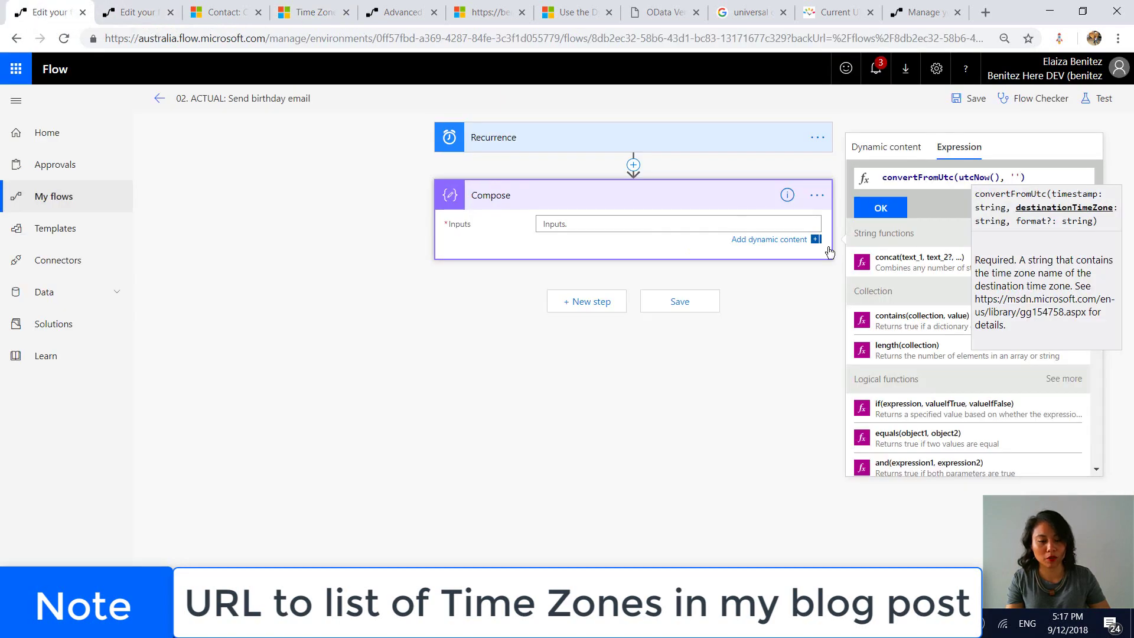
Paste 'AUS Eastern Standard Time' into the expression, add format 'MM-dd', and insert it into Compose
click(1019, 176)
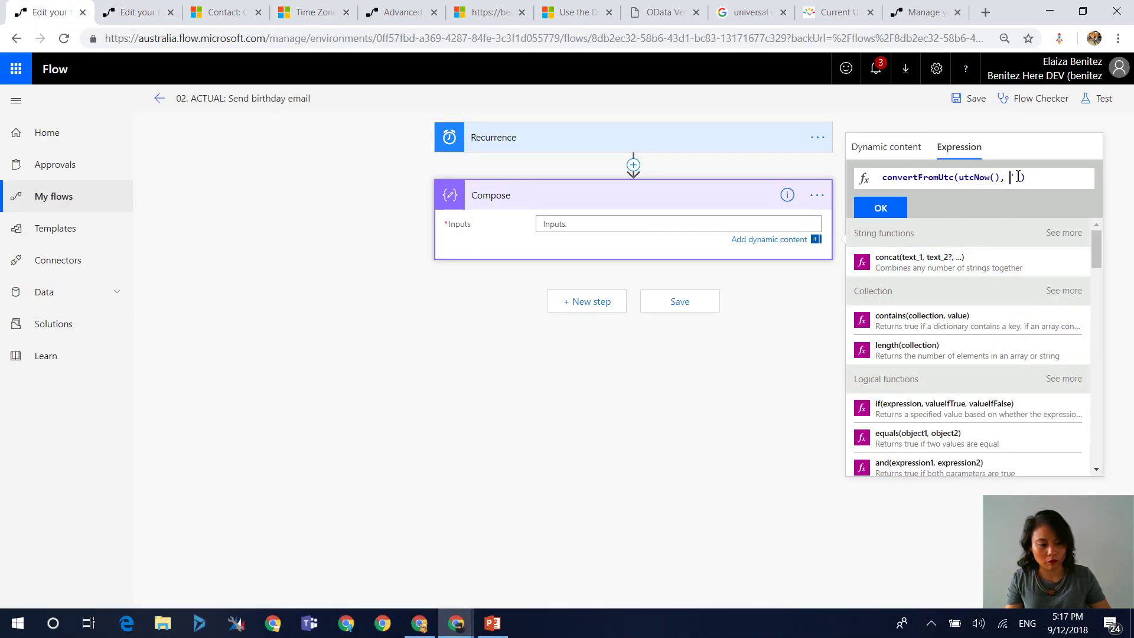
key(ctrl+v)
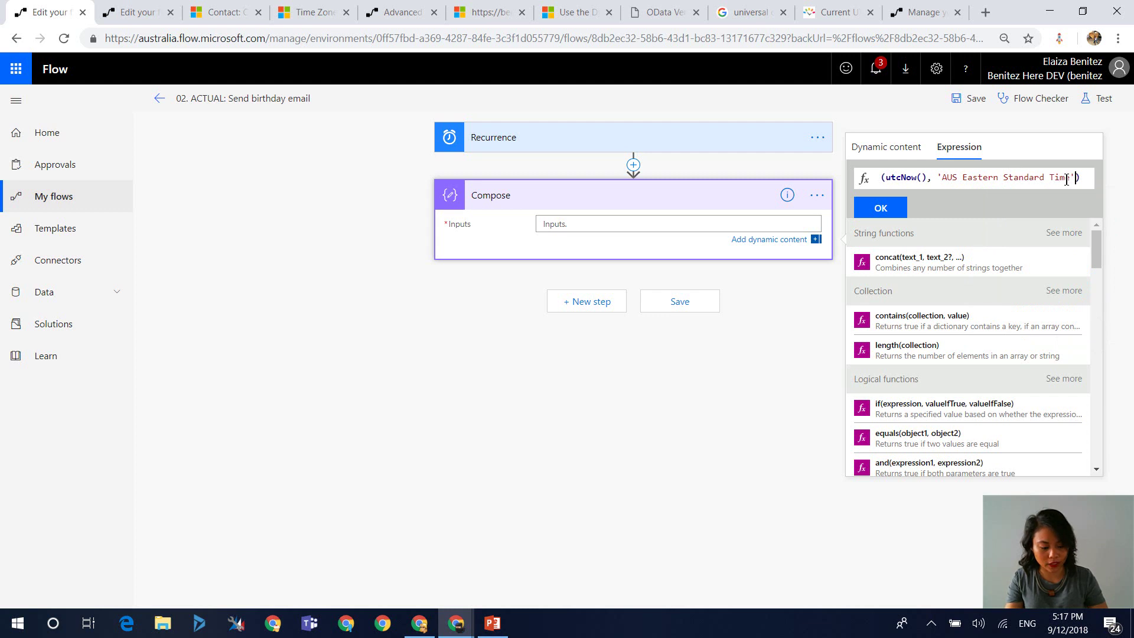
text(,M)
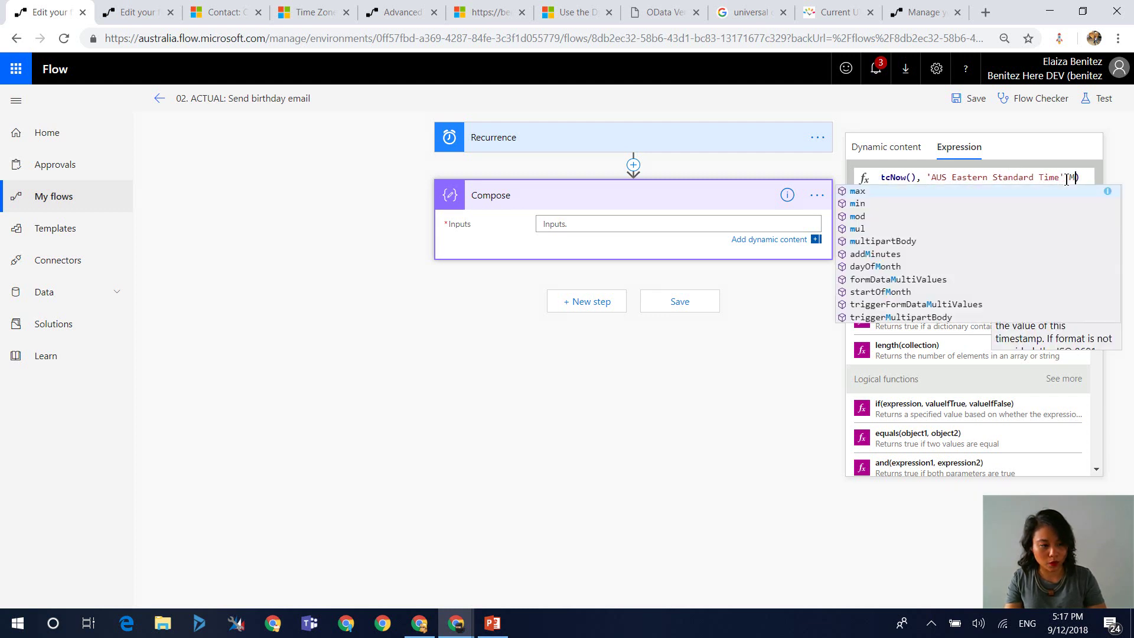
key(Escape)
text(M-)
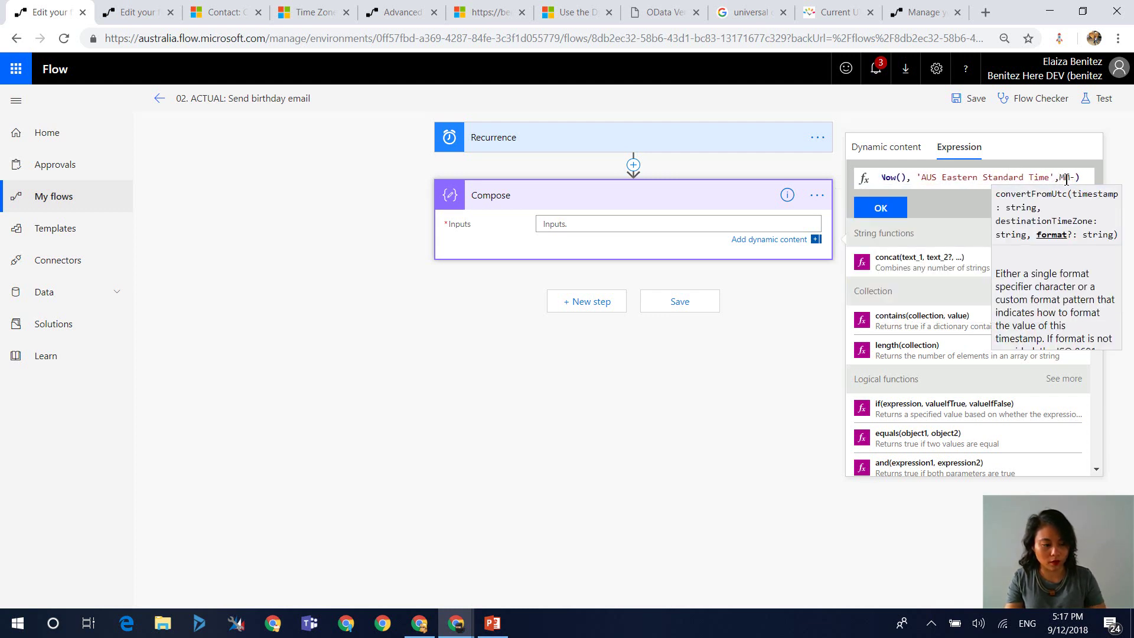
text(dd)
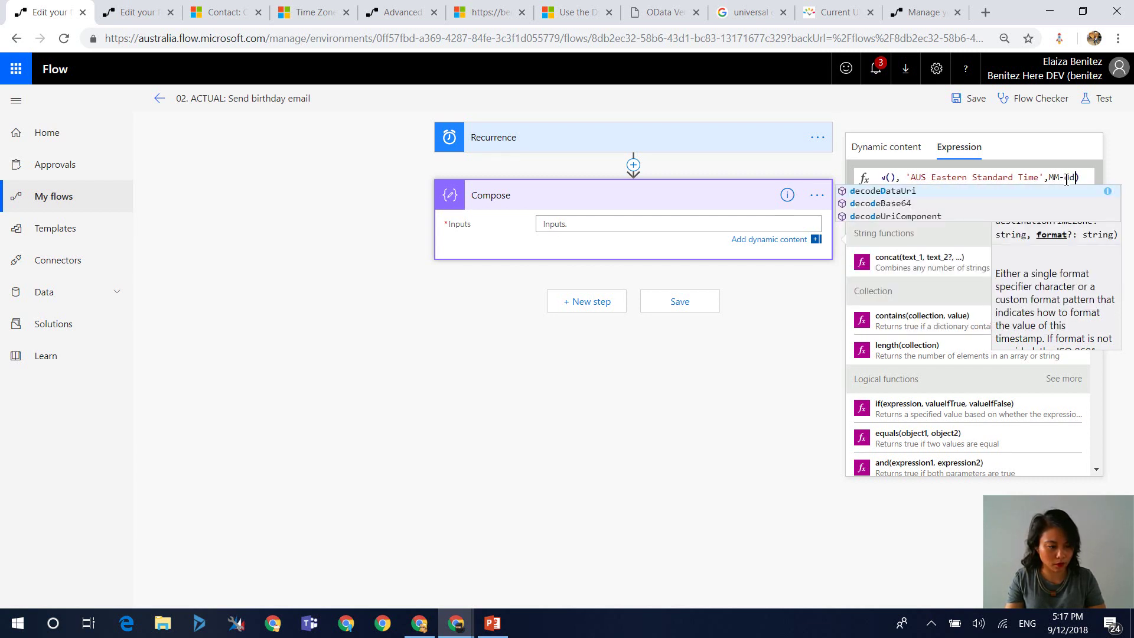
text(')
key(Left)
key(Left)
key(Left)
key(Left)
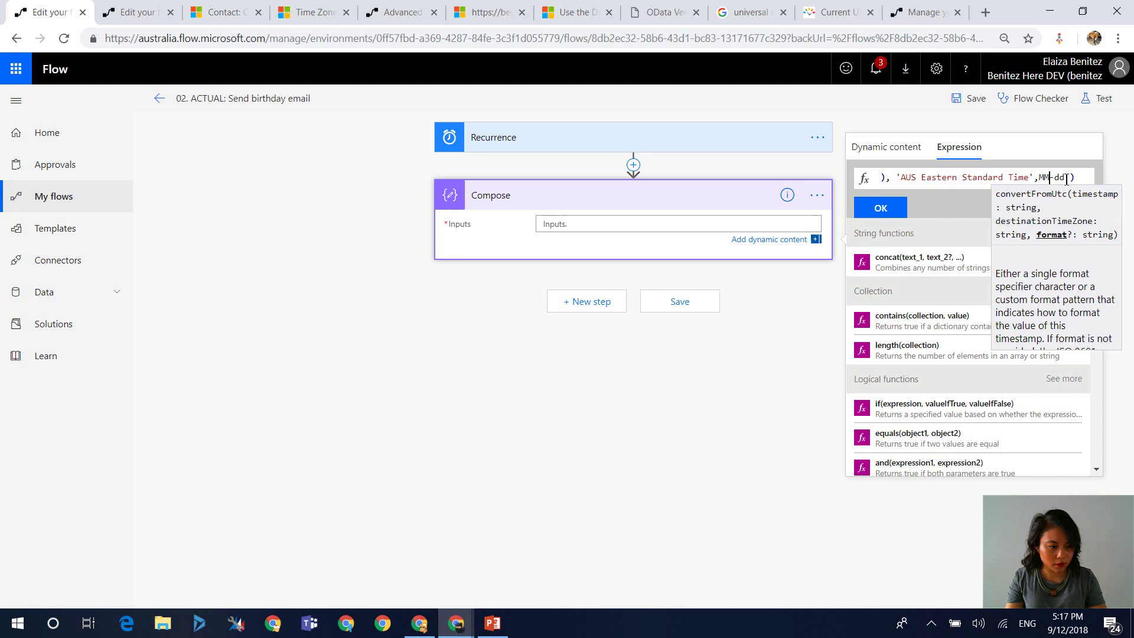
key(Left)
key(Left)
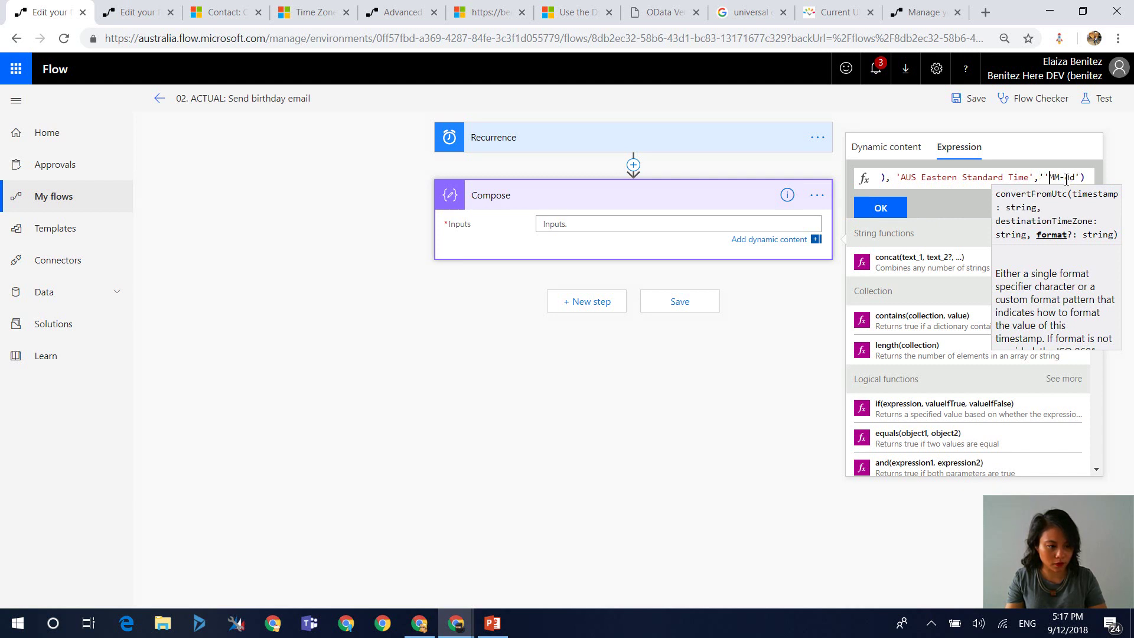
text(')
click(902, 209)
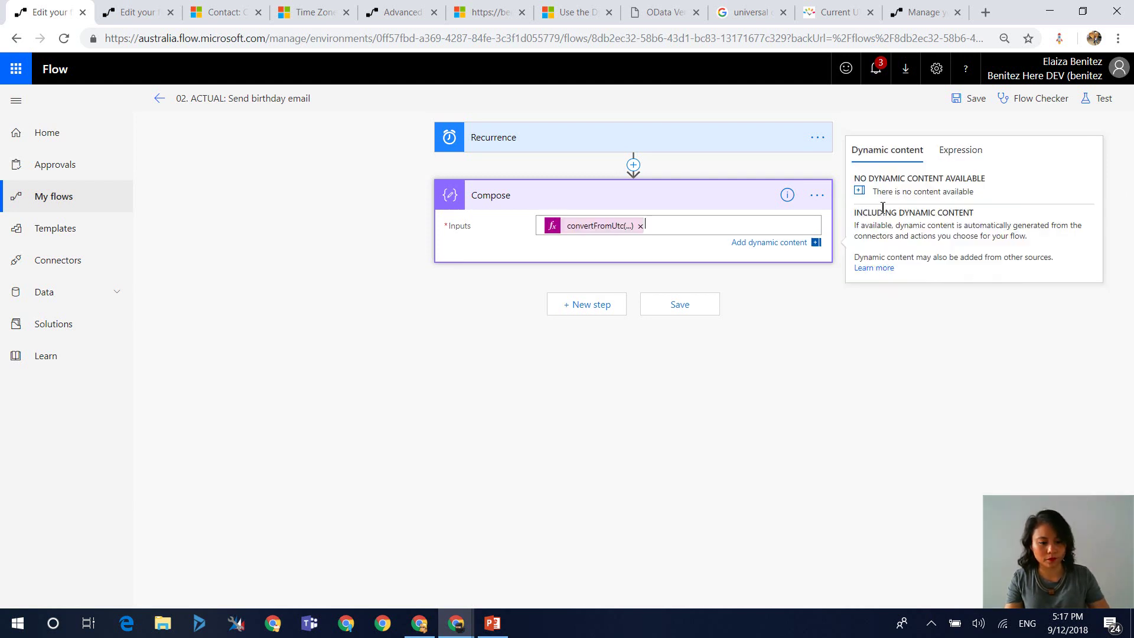
Rename the Compose step to 'Convert to Time Zone'
click(816, 196)
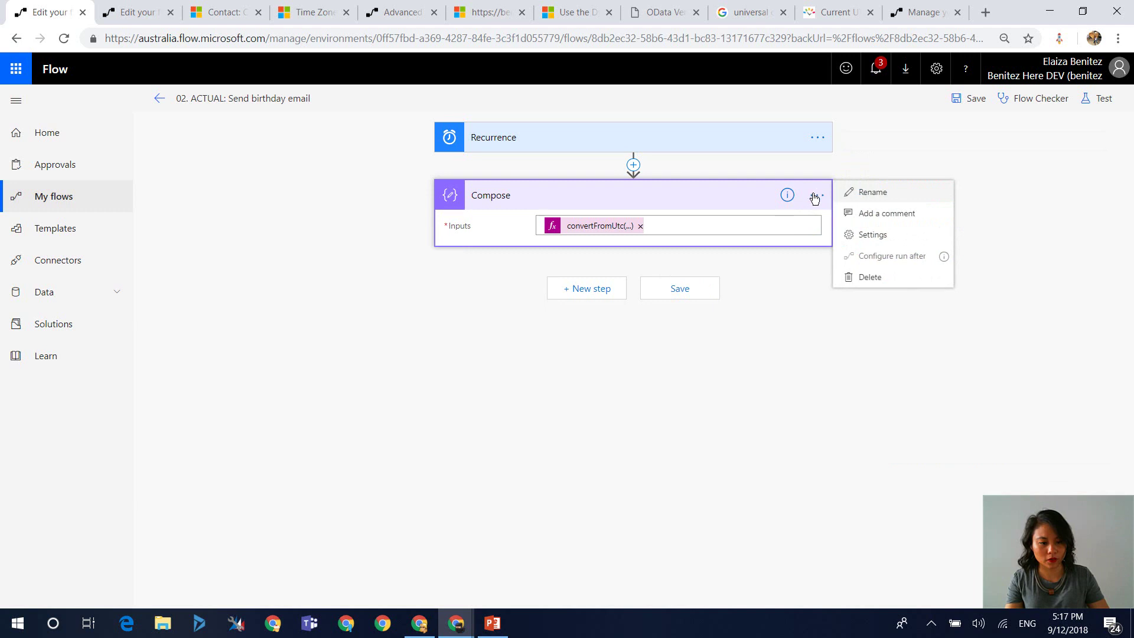
click(895, 194)
text(Convert to Time Zone)
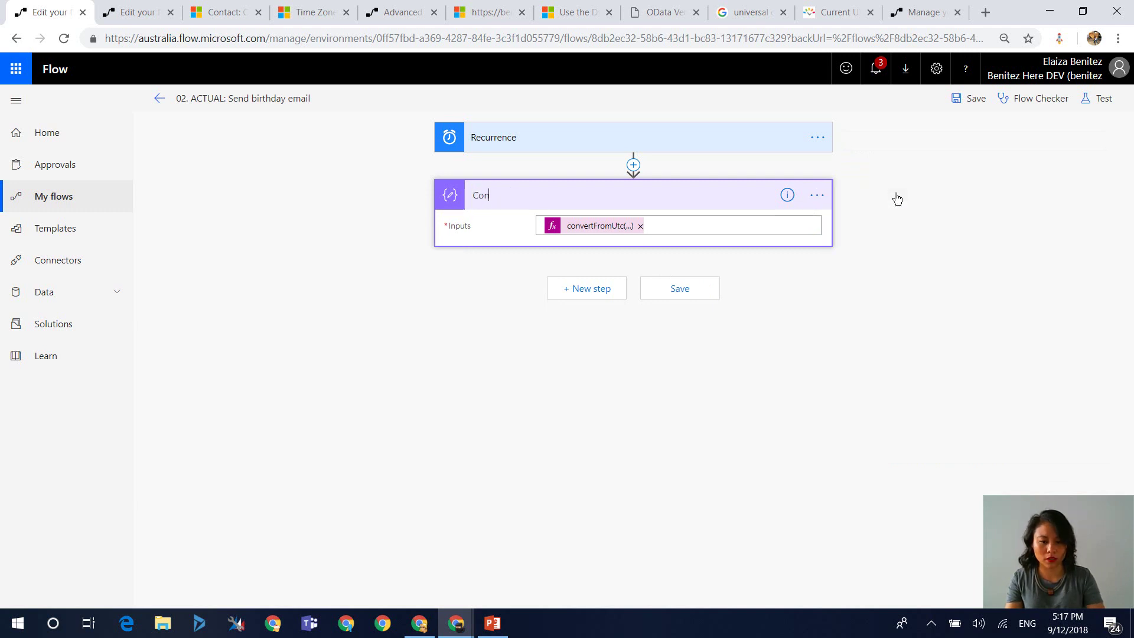
click(955, 157)
Add a new Compose step below it named 'Split MM-dd'
click(580, 290)
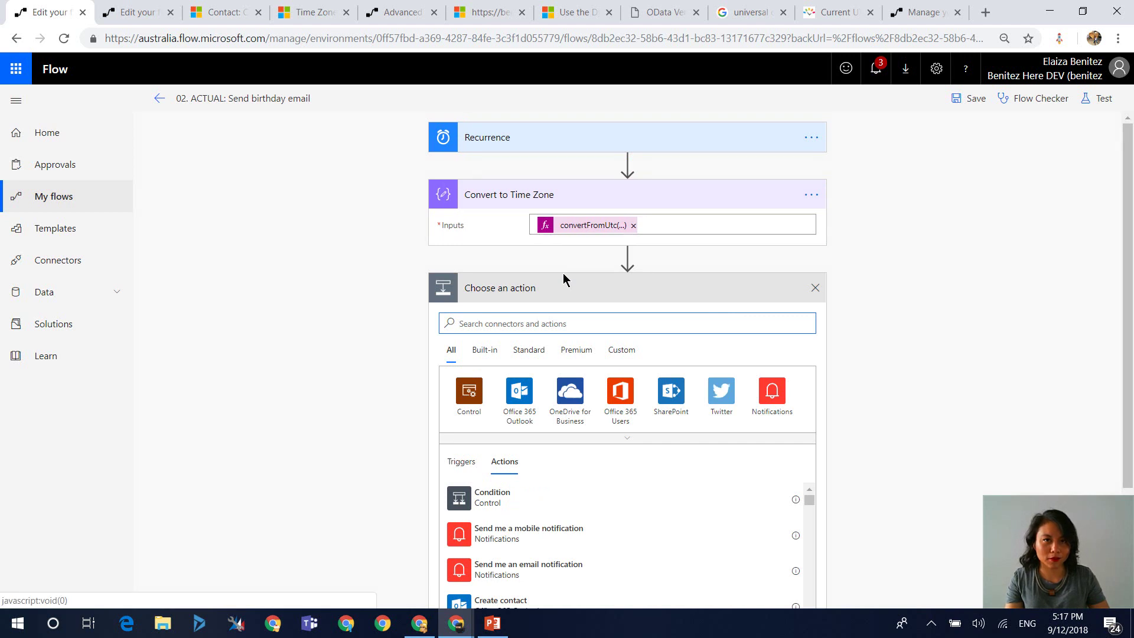
text(co)
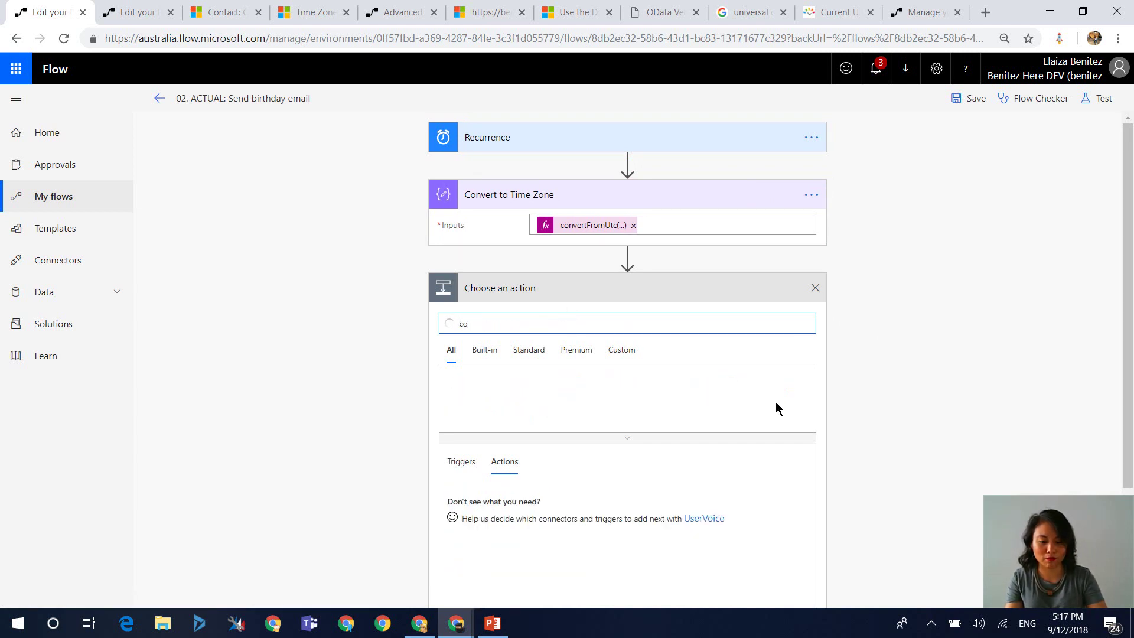
text(mpose)
click(541, 499)
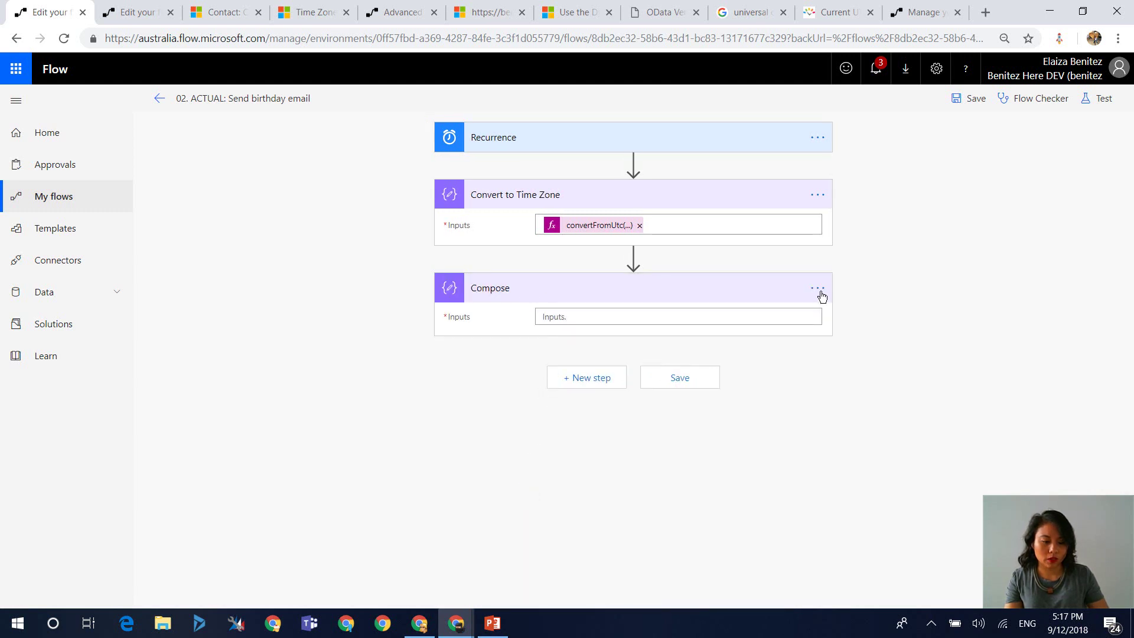
click(818, 289)
click(881, 289)
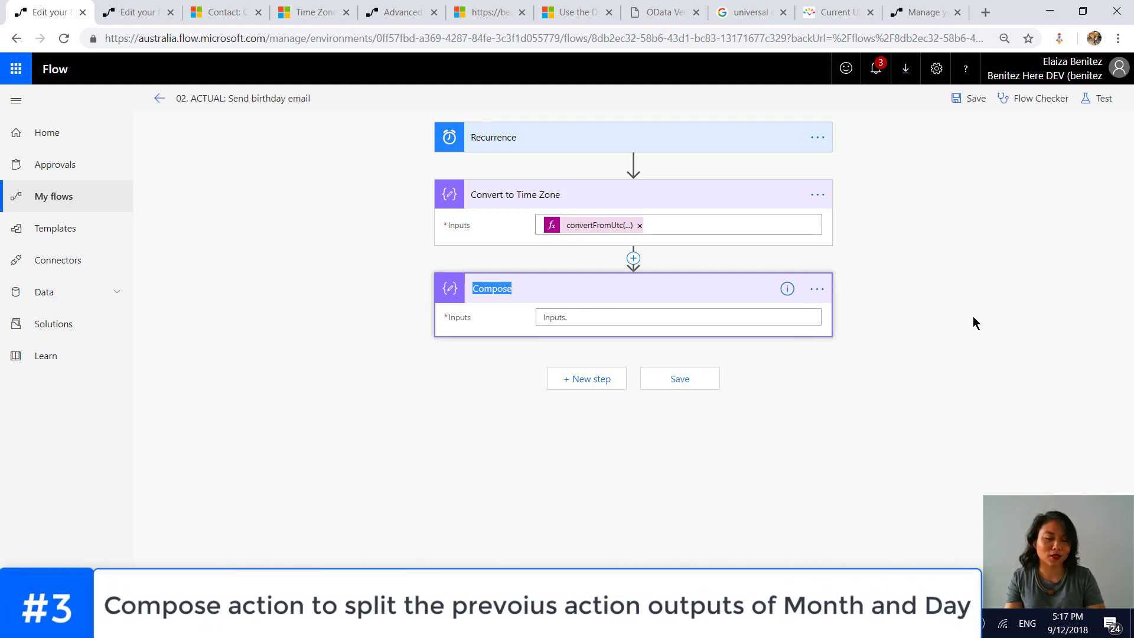
text(Split MM-dd)
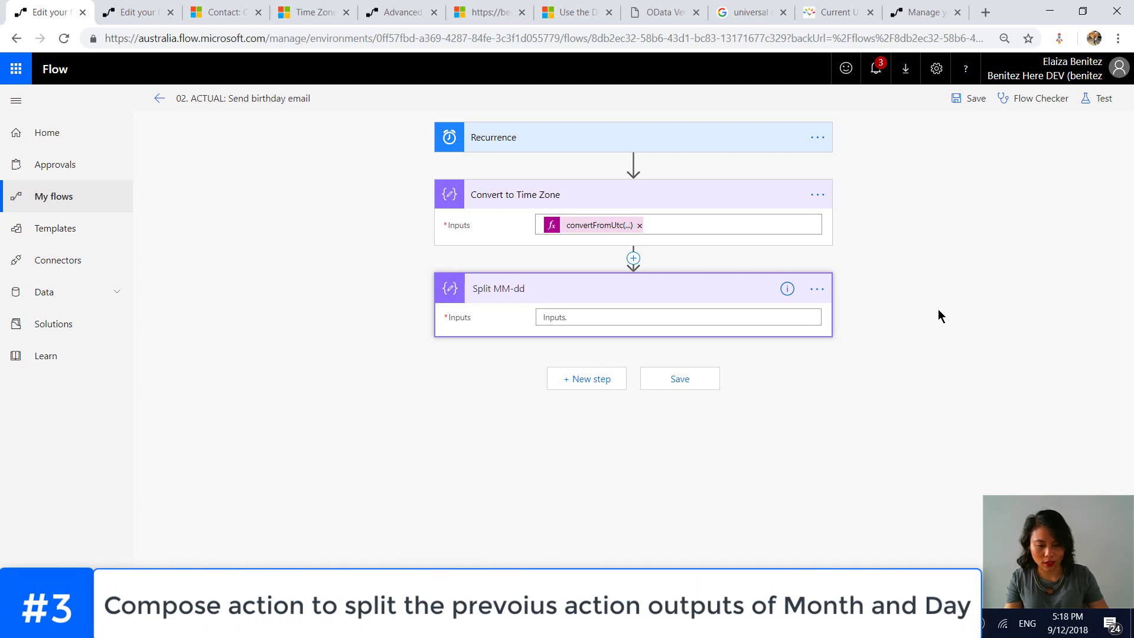
Set Split MM-dd's input to split(outputs('Convert_to_Time_Zone'),'-')
click(798, 319)
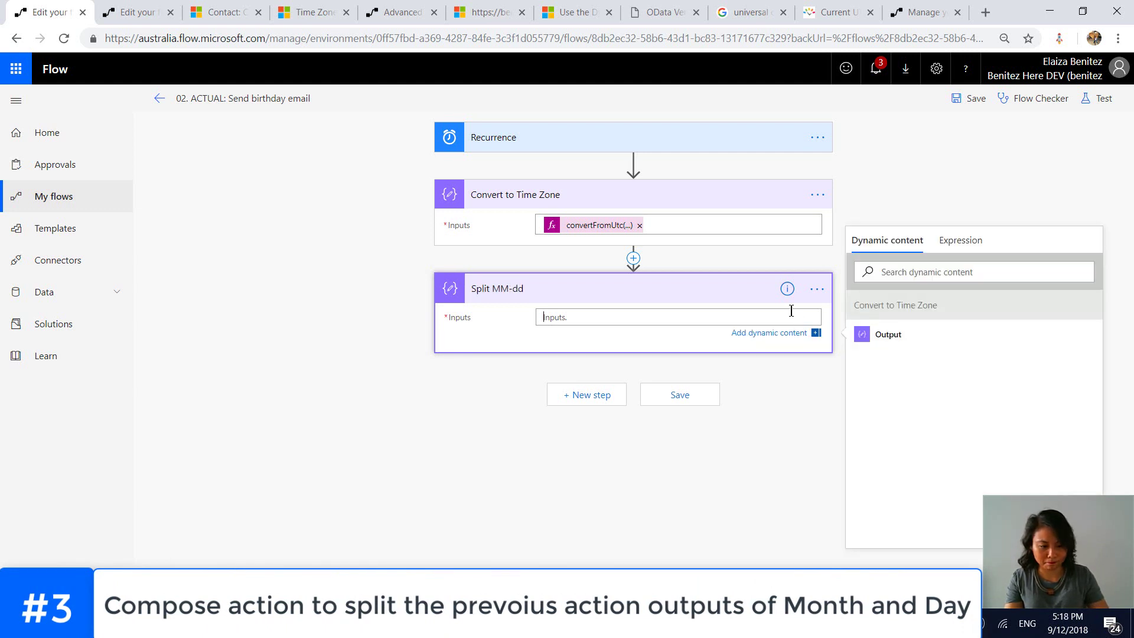
click(962, 244)
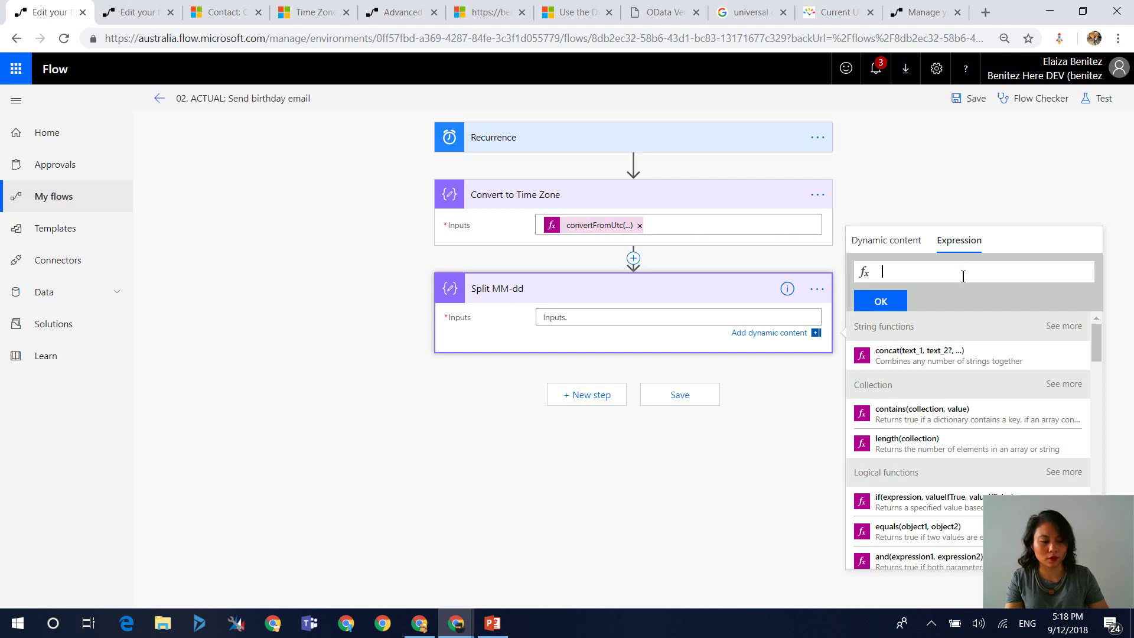
text(spli)
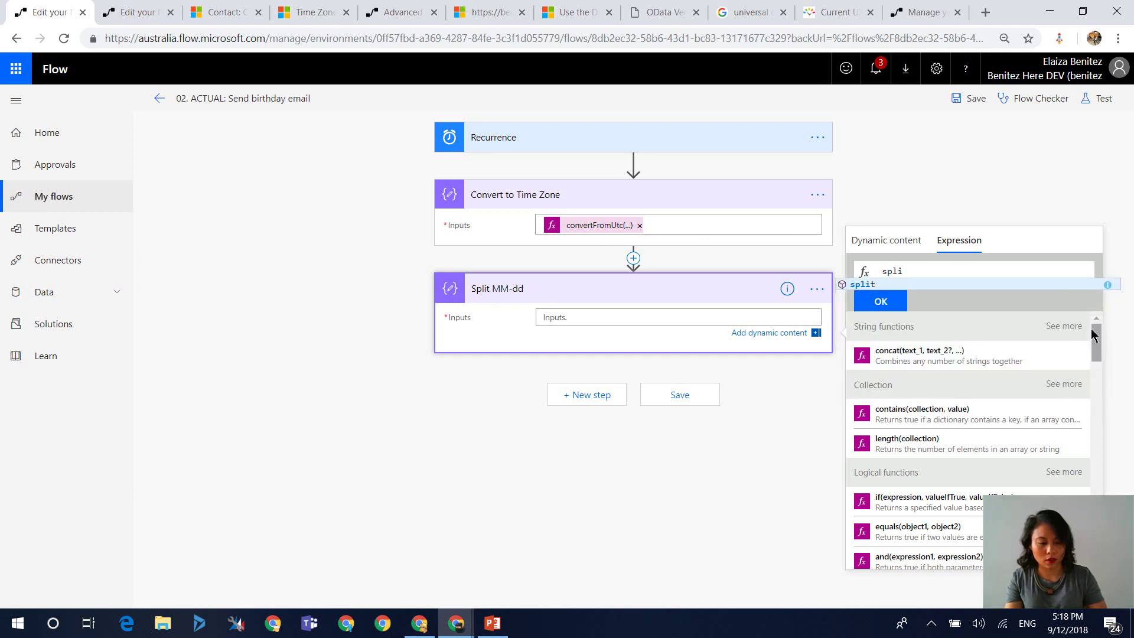
text(t()
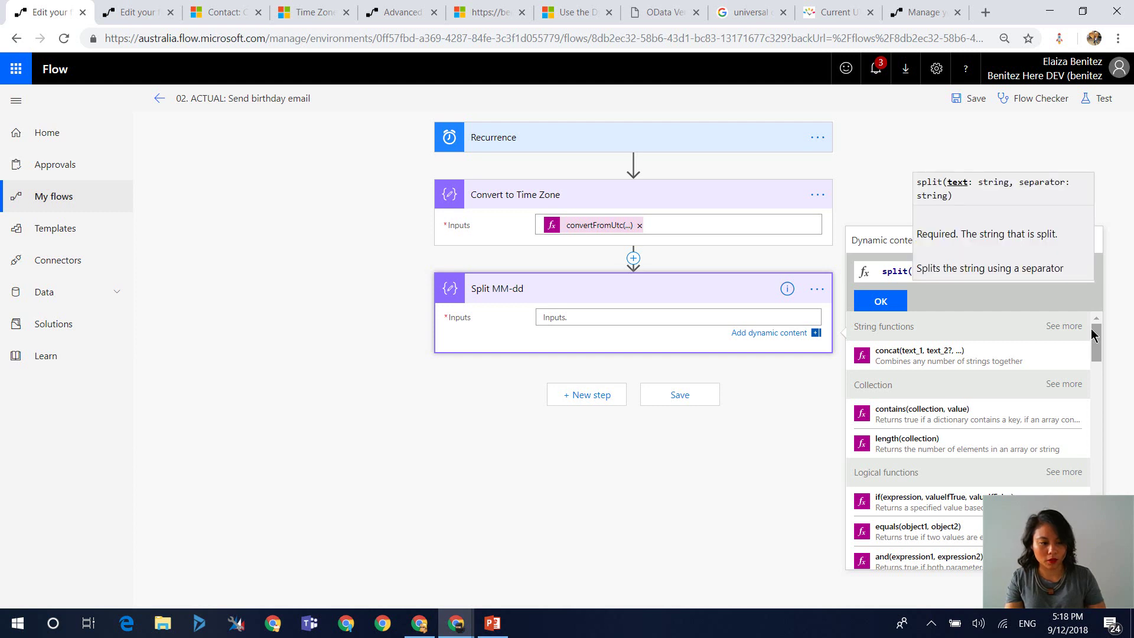
click(876, 241)
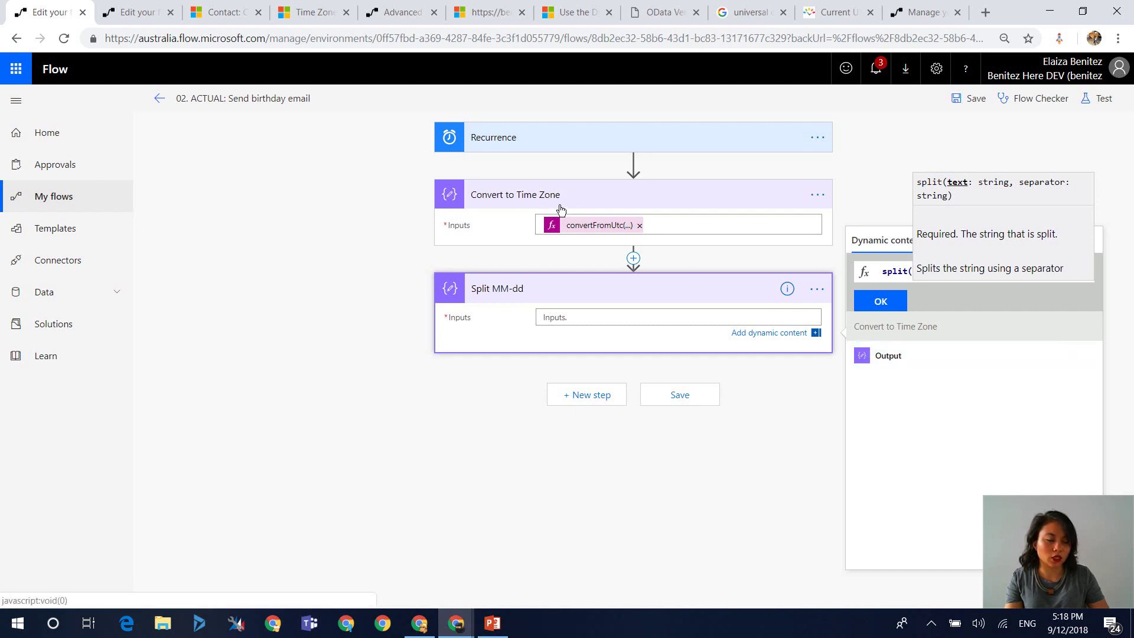
click(880, 354)
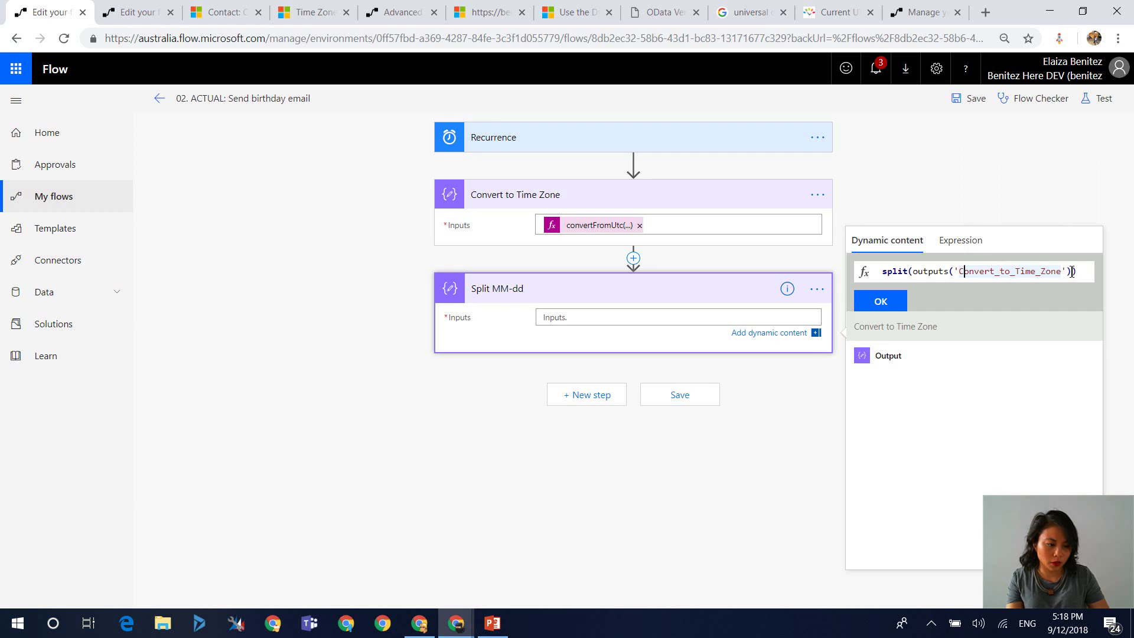
click(1074, 271)
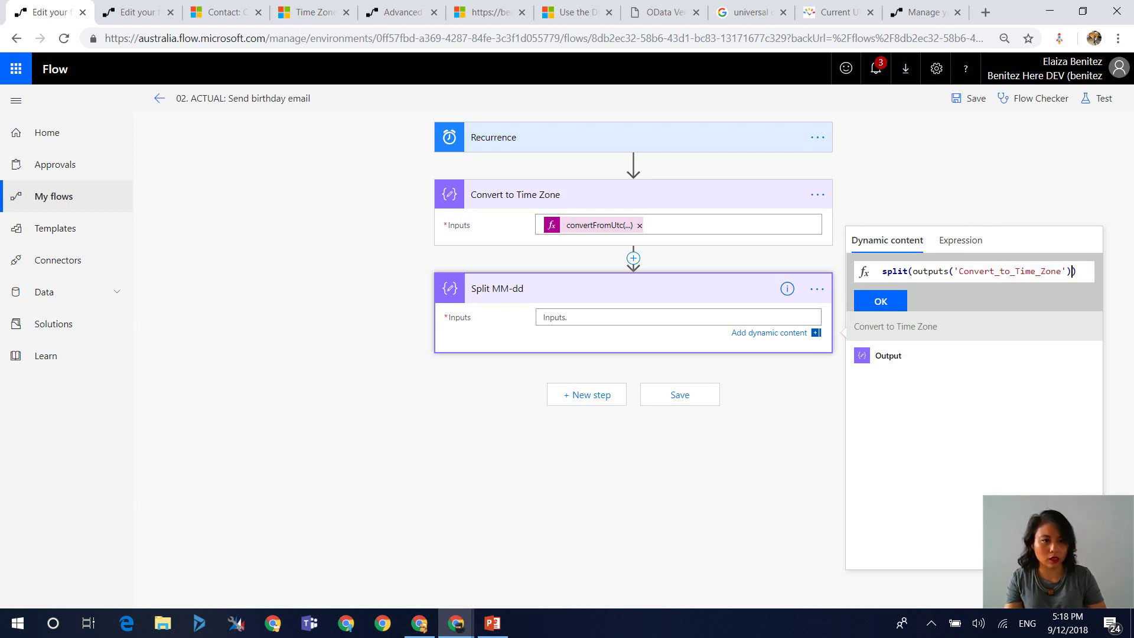
text(,)
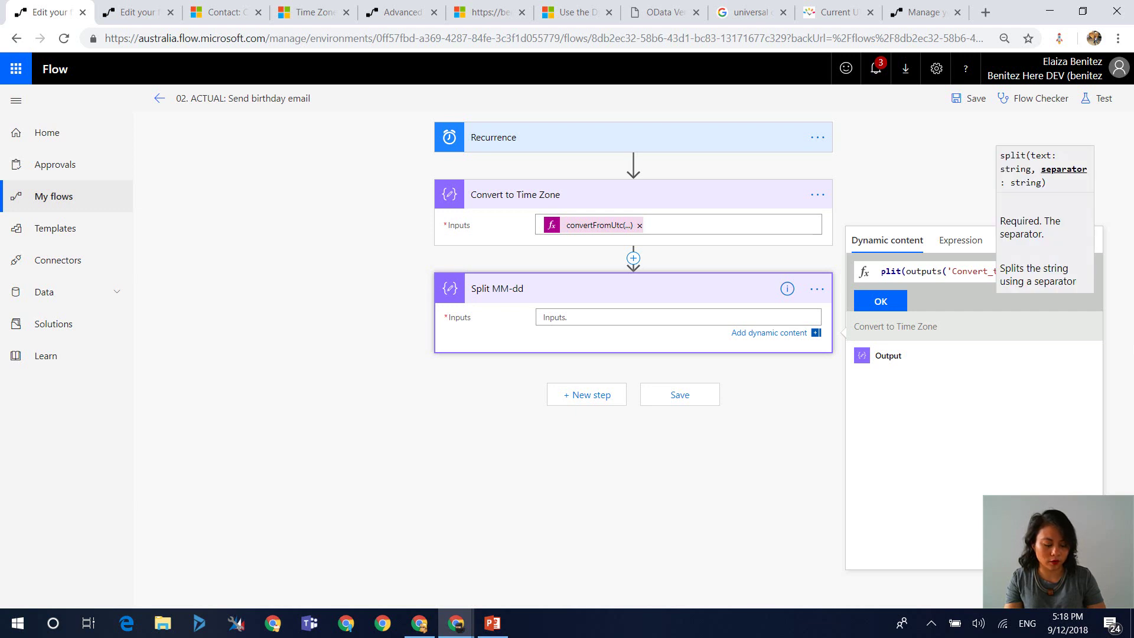
text('-)
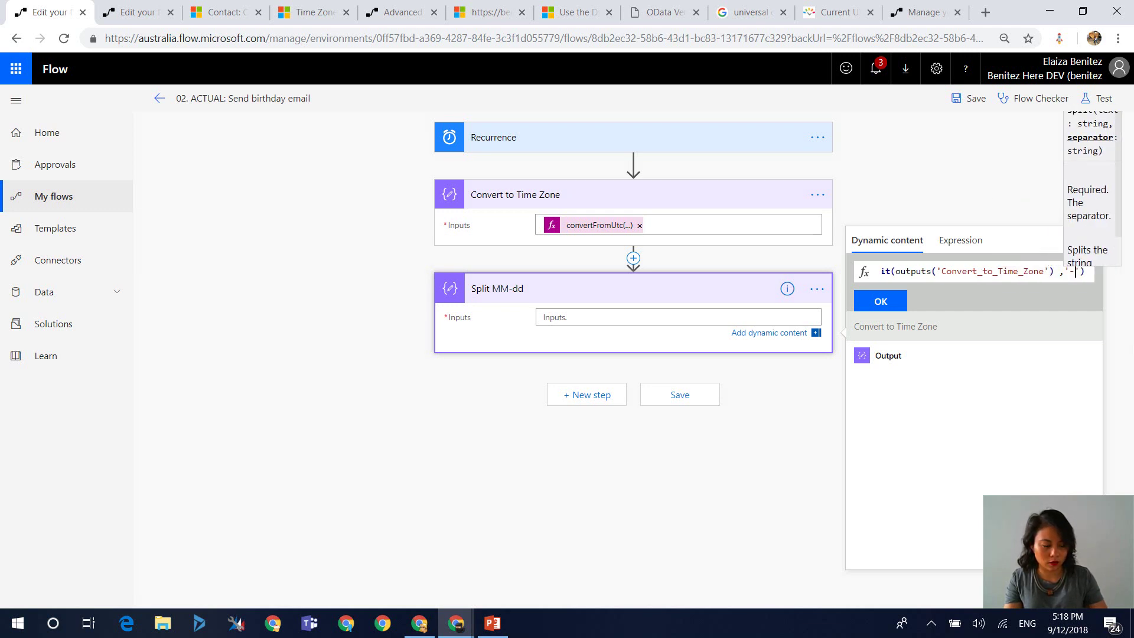
click(879, 303)
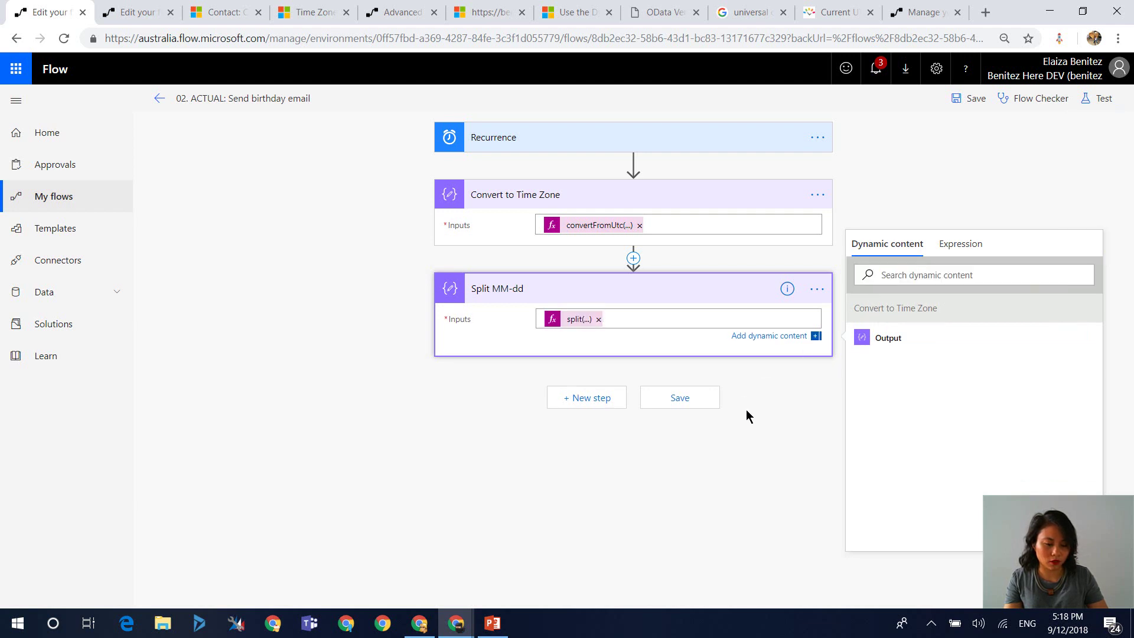
click(732, 422)
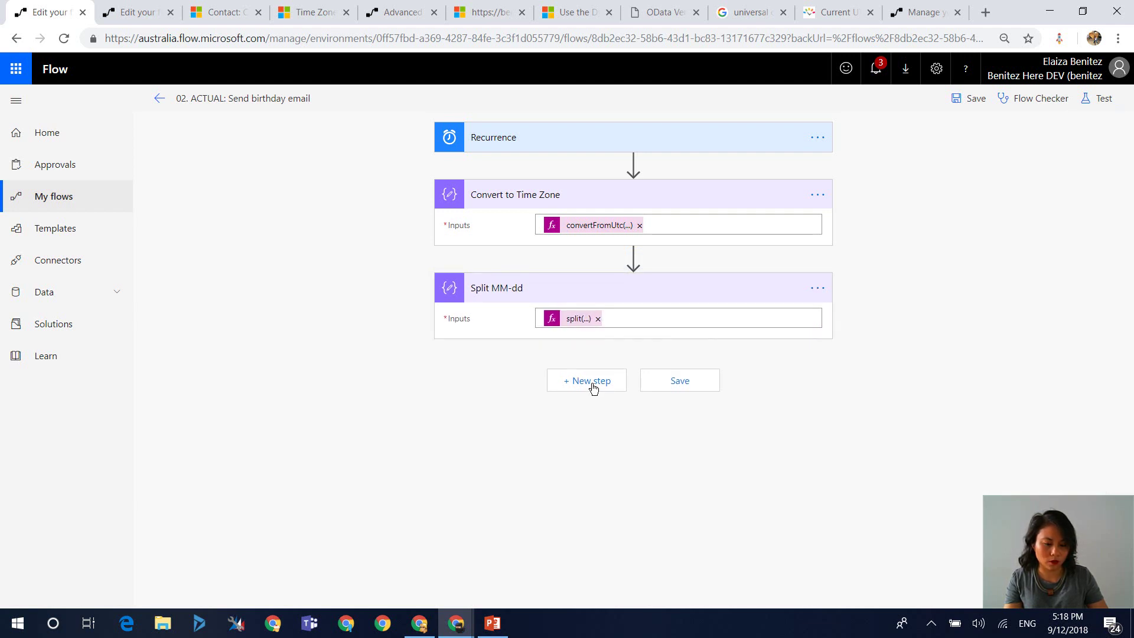
Add a Compose step named 'Set Day' below Split MM-dd
click(592, 382)
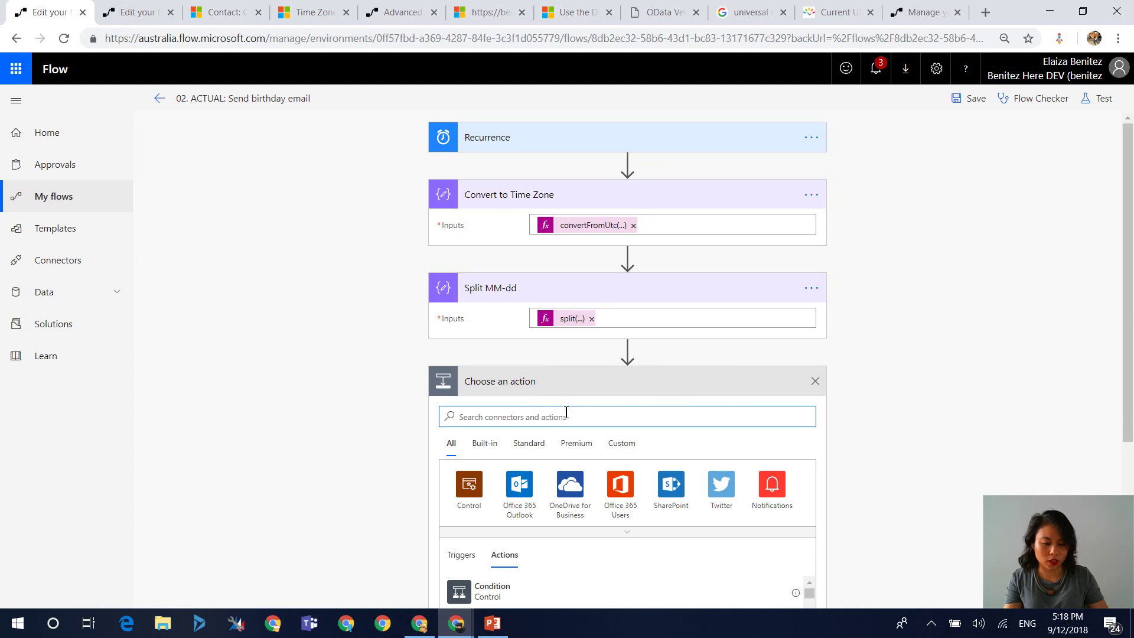
text(comp)
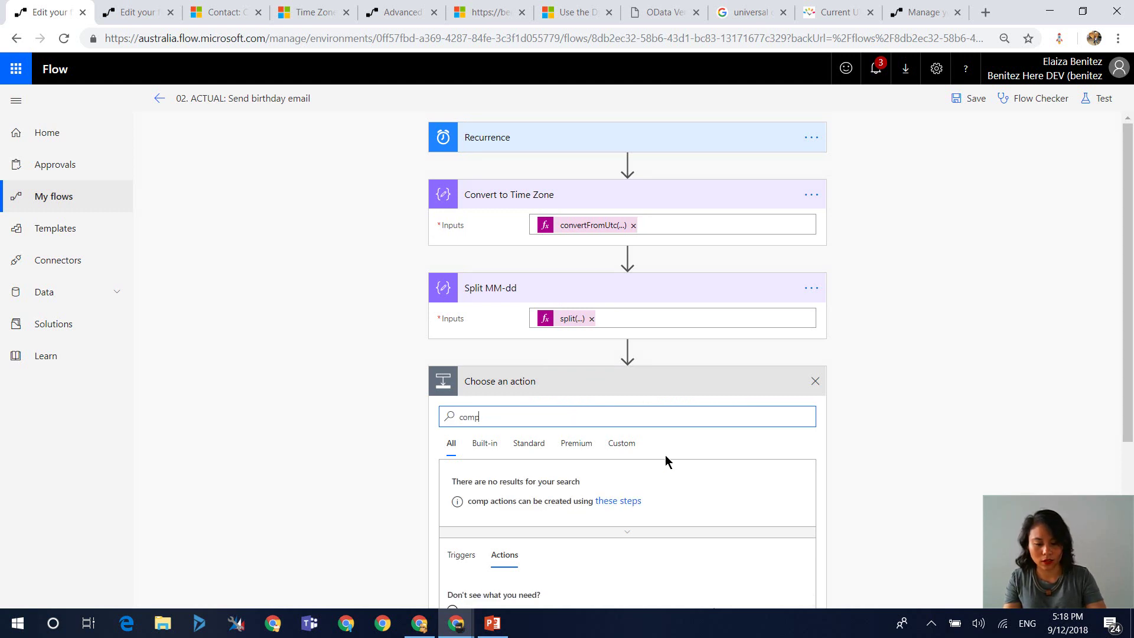
text(ose)
scroll(632, 443, down, 1)
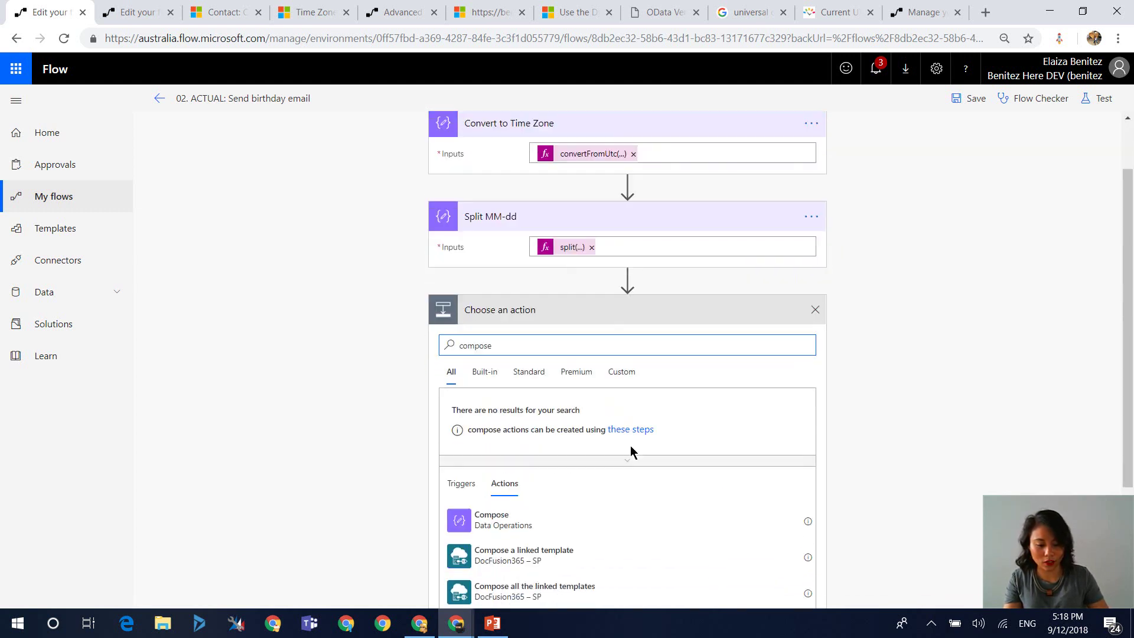
click(502, 520)
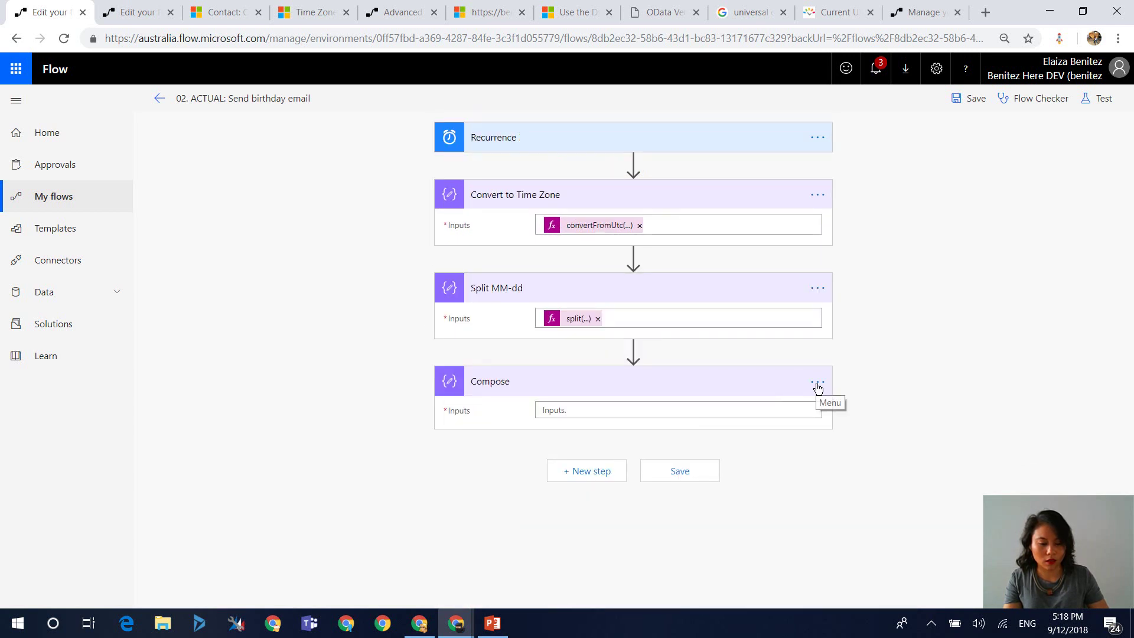
click(818, 385)
click(854, 376)
text(Set Day)
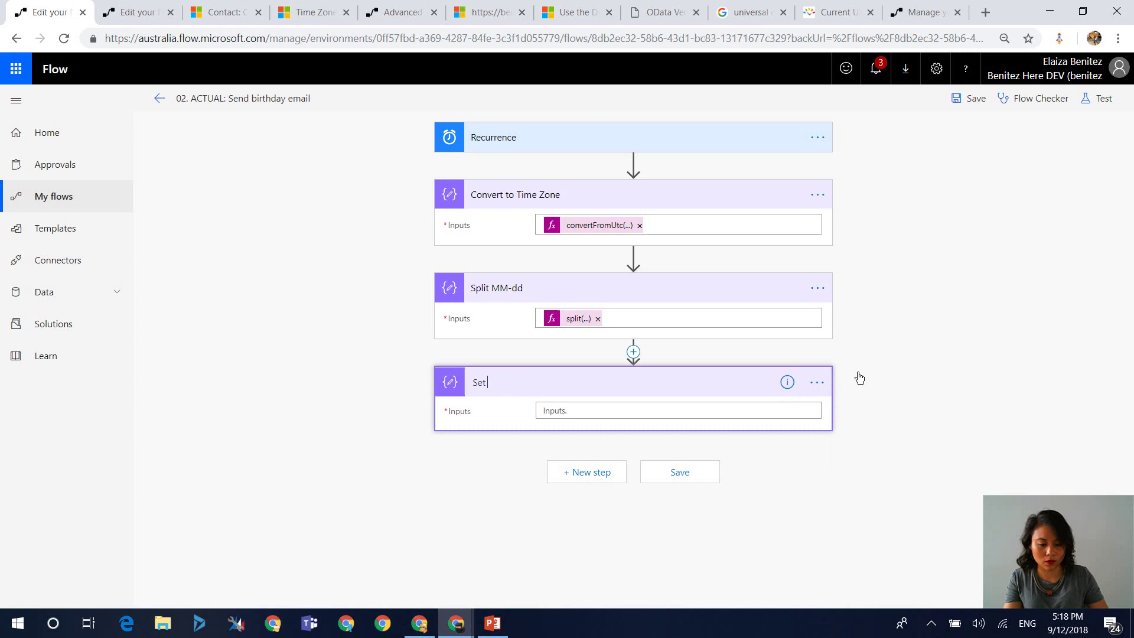
Start Set Day's input expression with the Split MM-dd output, selecting the stray actionOutputs text
click(784, 410)
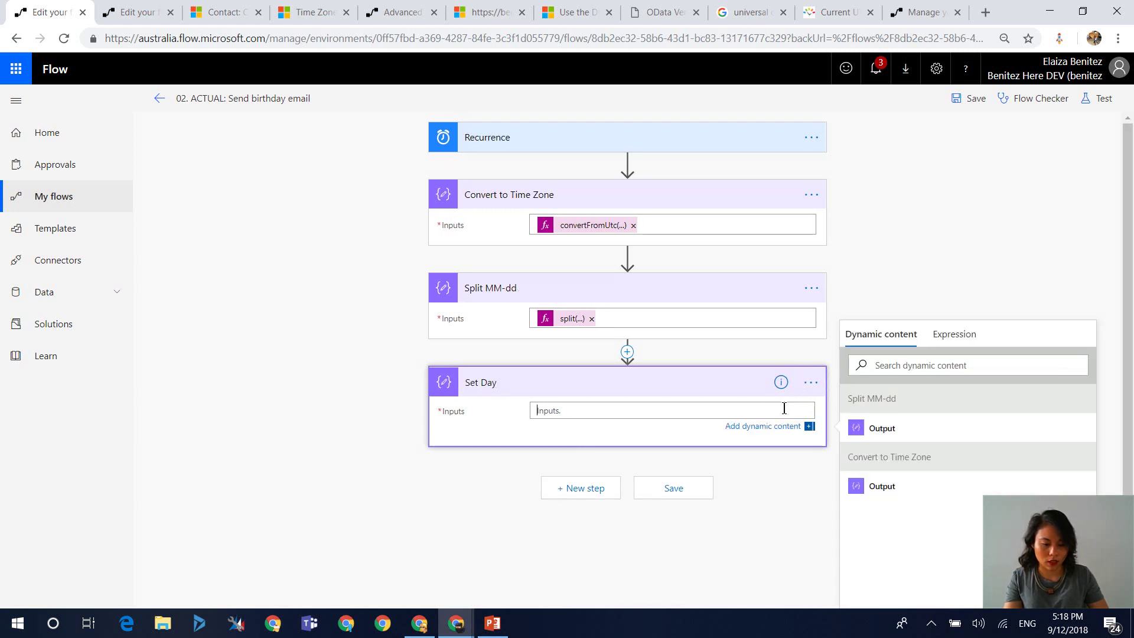
click(973, 338)
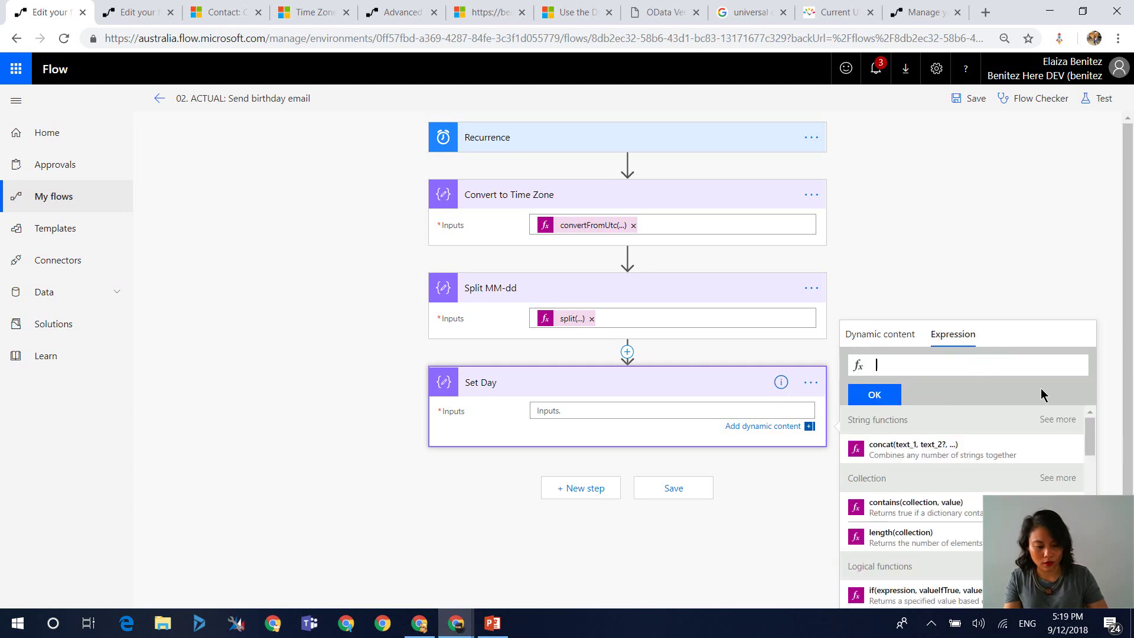
text(onOutput)
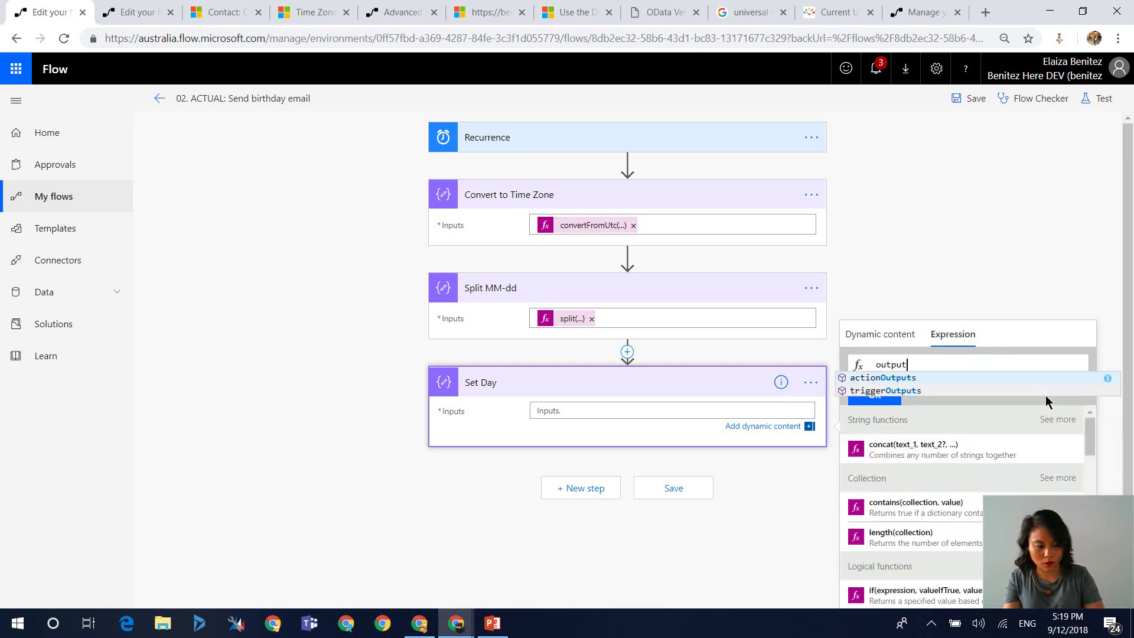
text(s)
click(1060, 379)
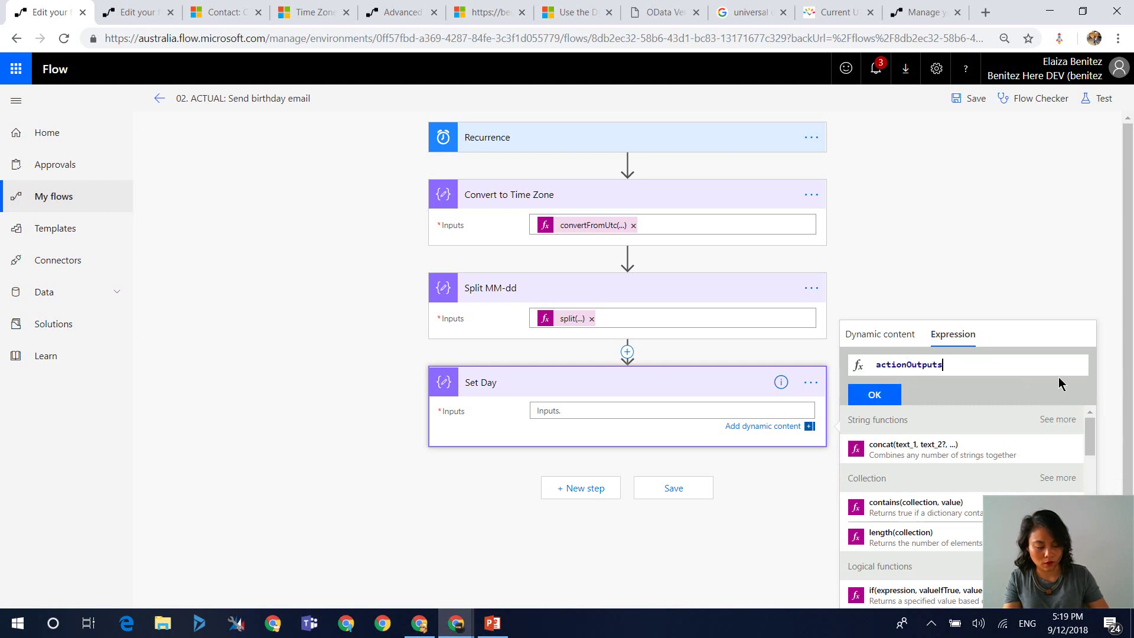
click(883, 336)
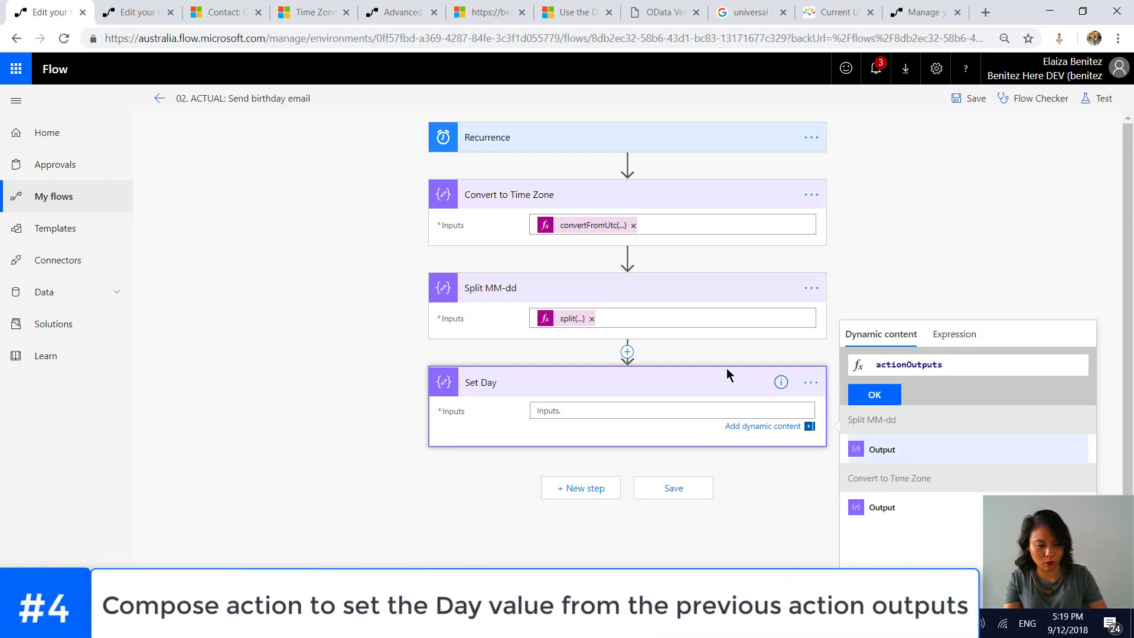
click(879, 449)
drag(942, 364, 806, 367)
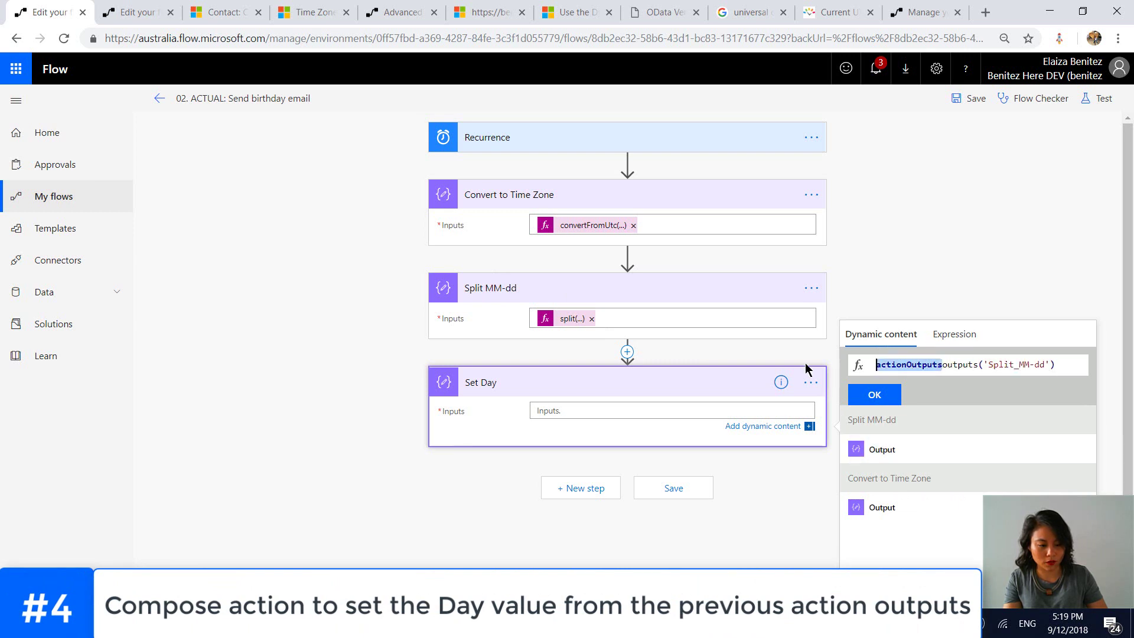
Delete the stray text and confirm Set Day's input as outputs('Split_MM-dd')?[1]
key(BackSpace)
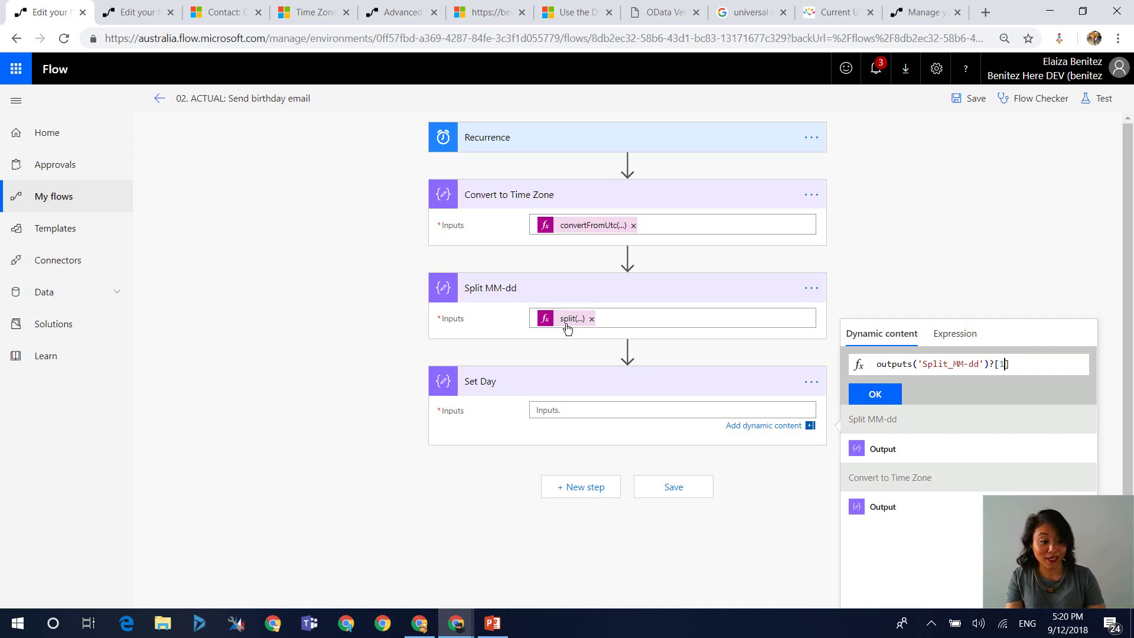
click(888, 395)
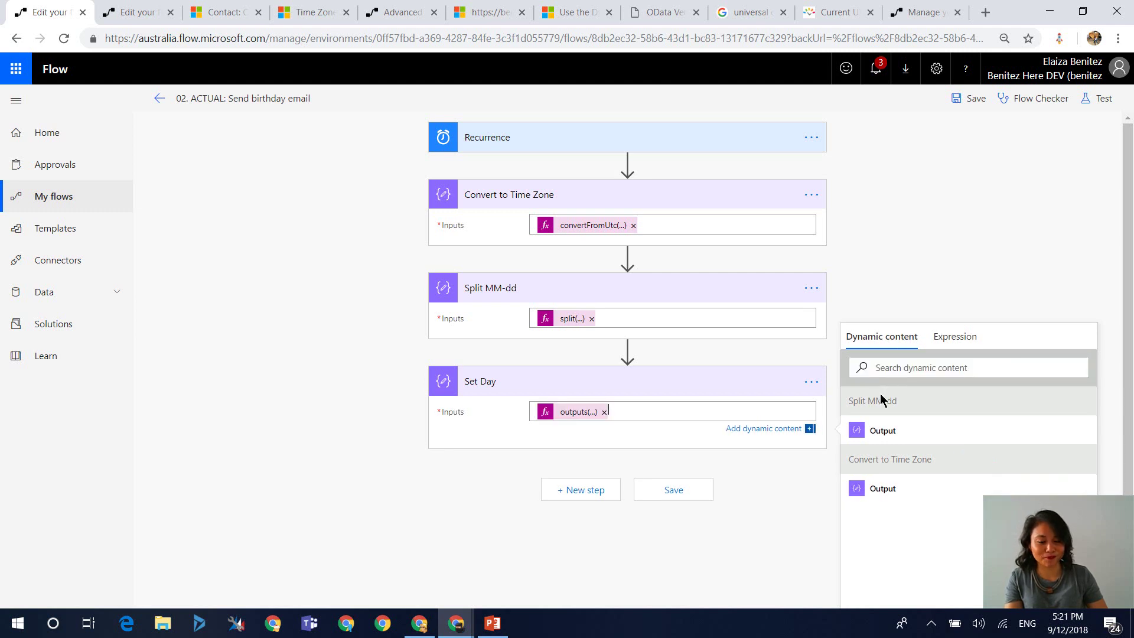
Add a Compose step named 'Set Month' below Set Day
click(595, 494)
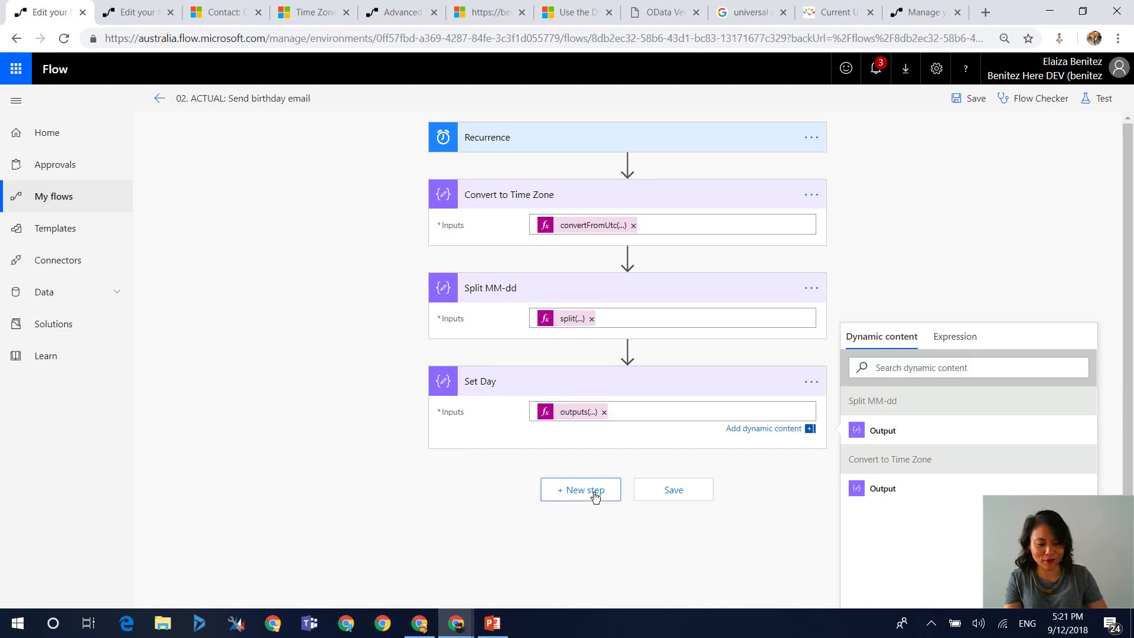
text(Compose)
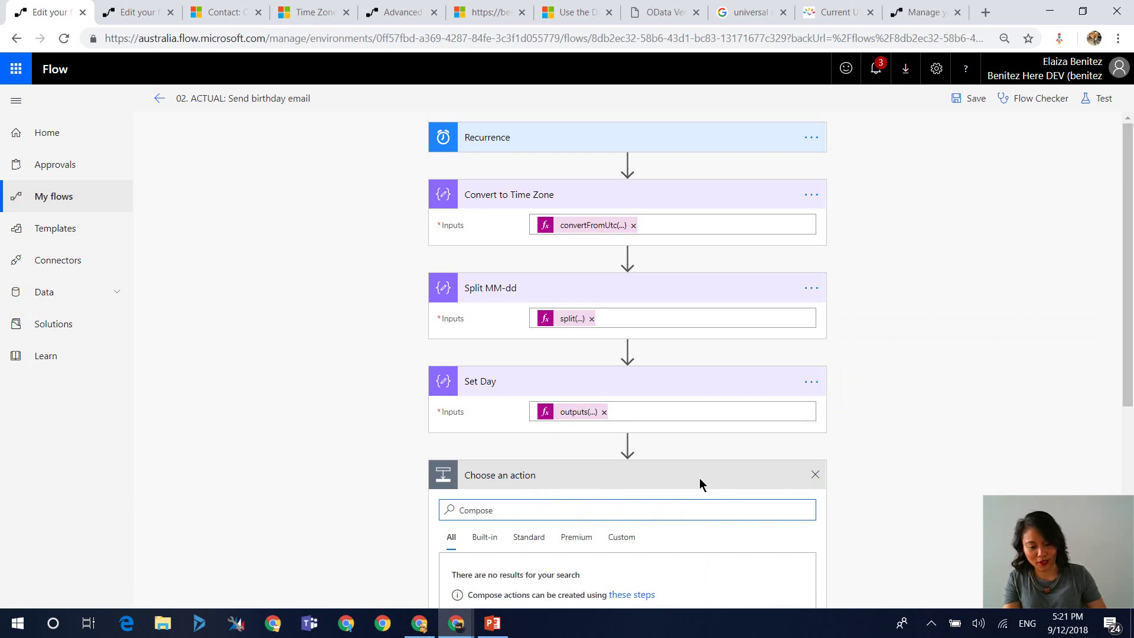
scroll(699, 480, down, 4)
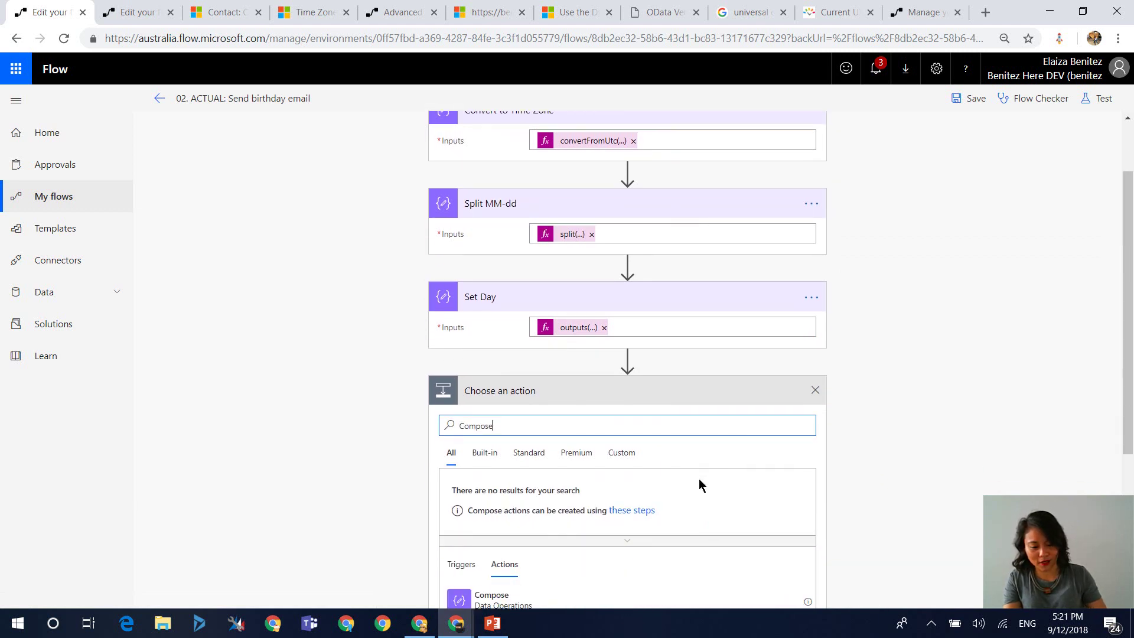
click(504, 466)
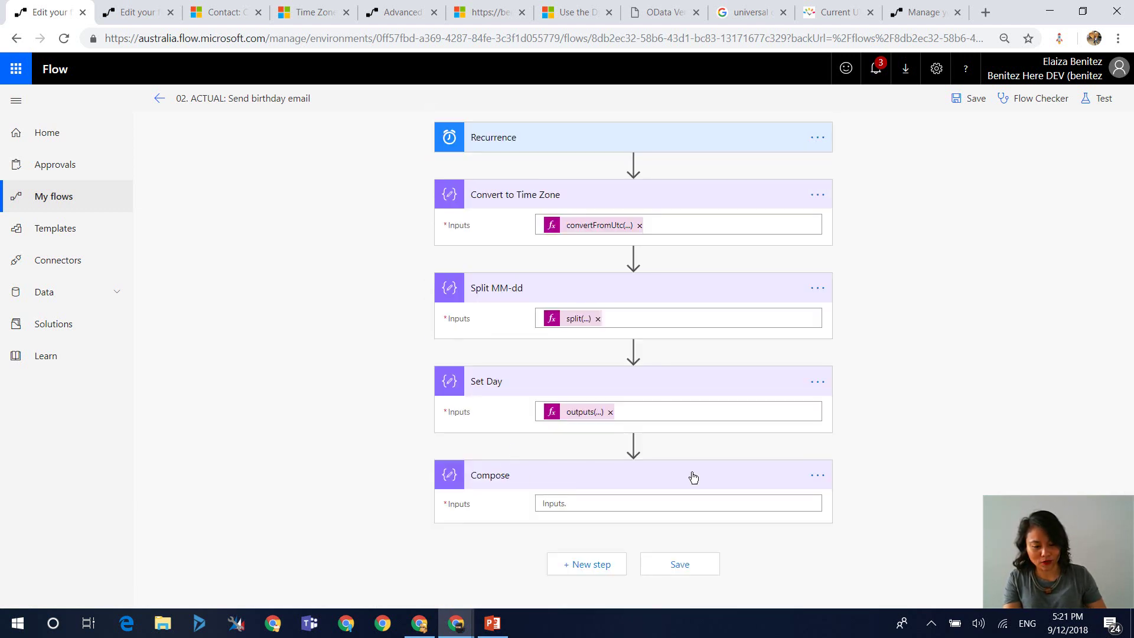
click(819, 475)
click(863, 471)
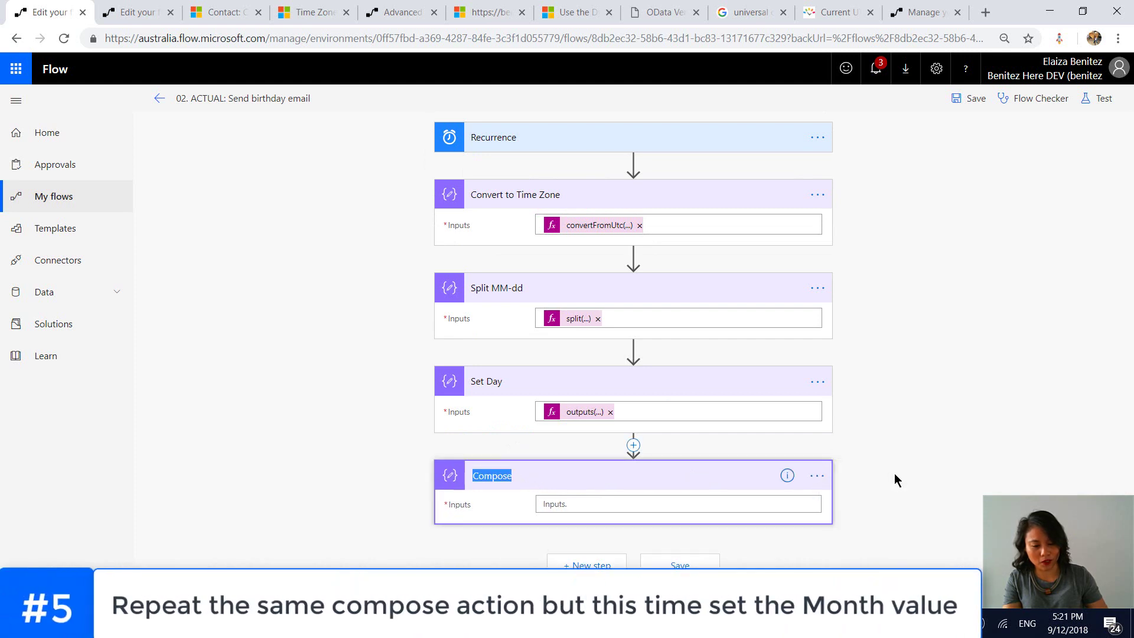
text(Set M)
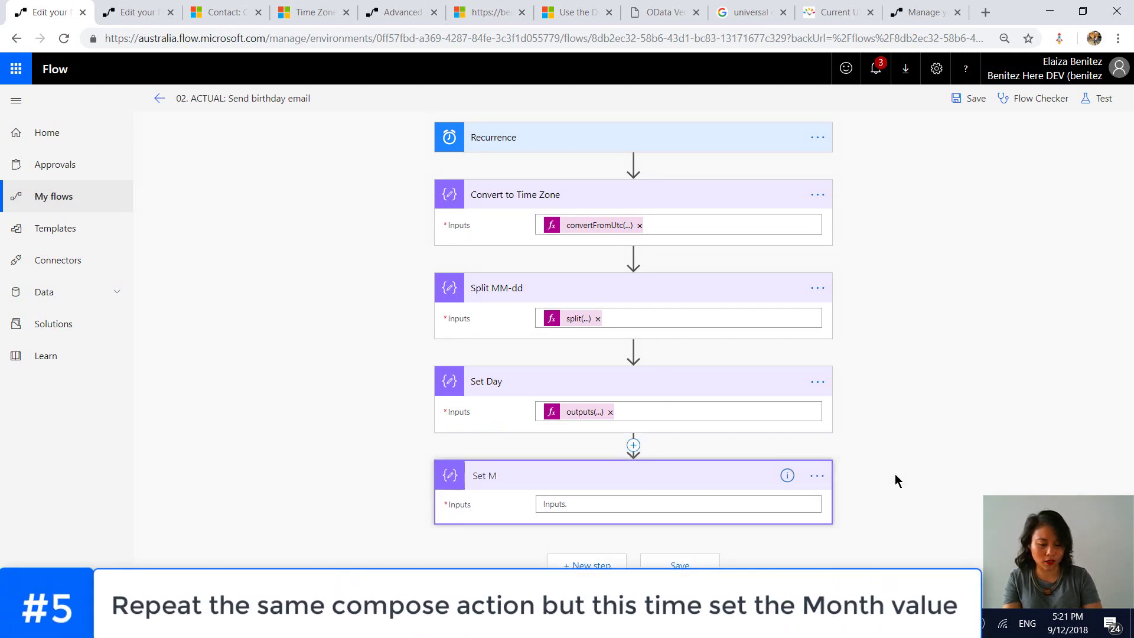
text(onth)
click(726, 506)
Set Set Month's input to the expression outputs('Split_MM-dd')?[0]
click(968, 460)
text(out)
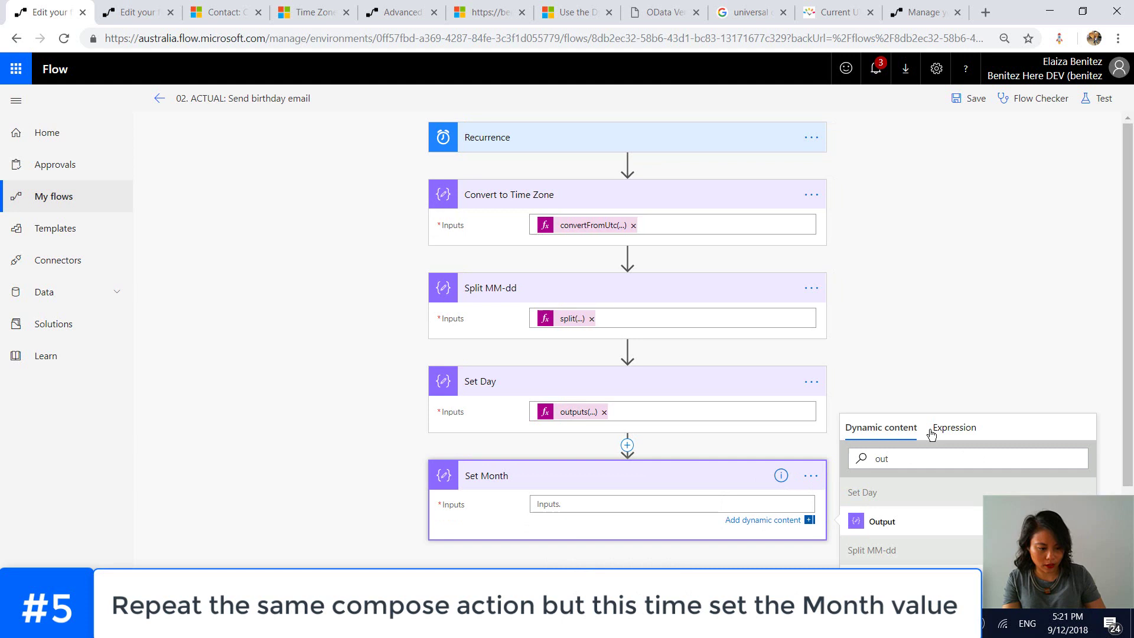
click(954, 428)
click(958, 466)
scroll(921, 473, down, 3)
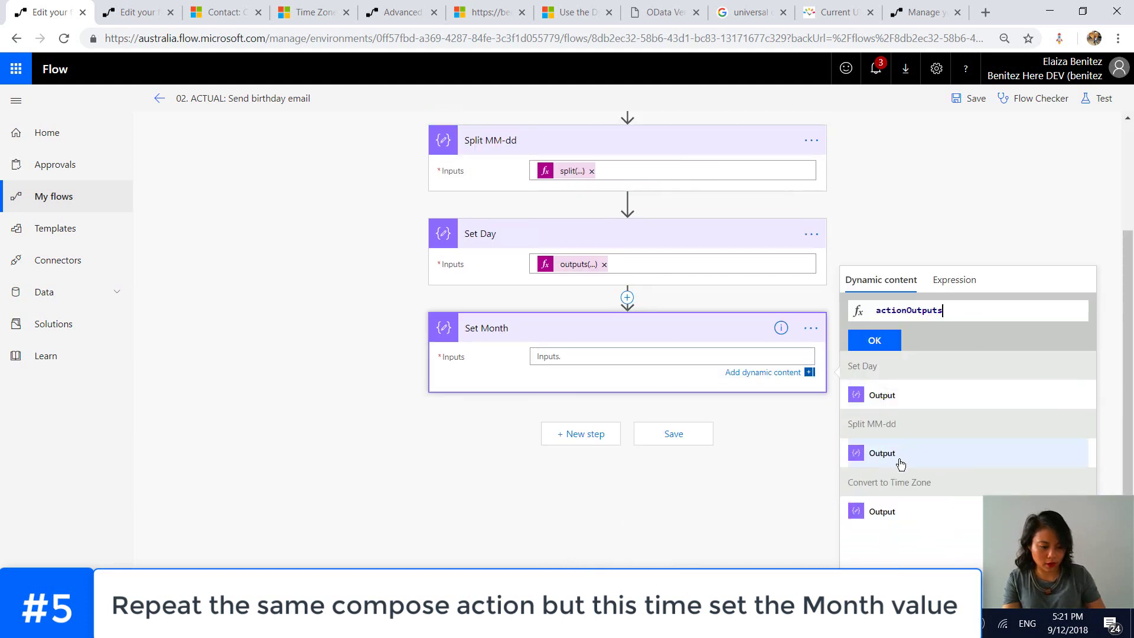
click(900, 465)
text(?[0)
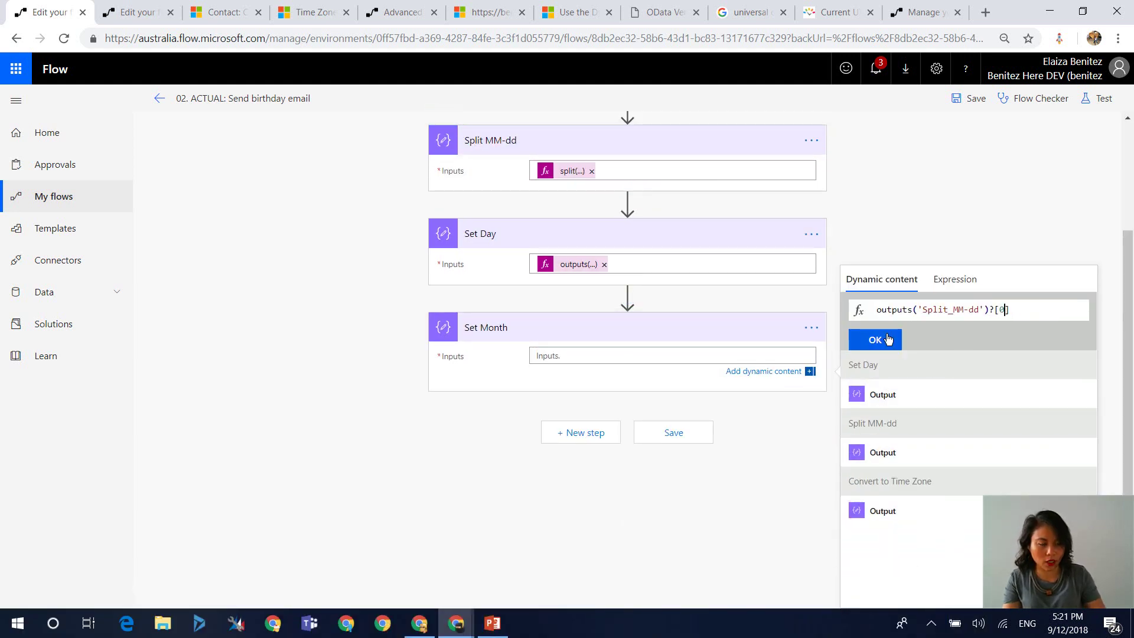
click(888, 339)
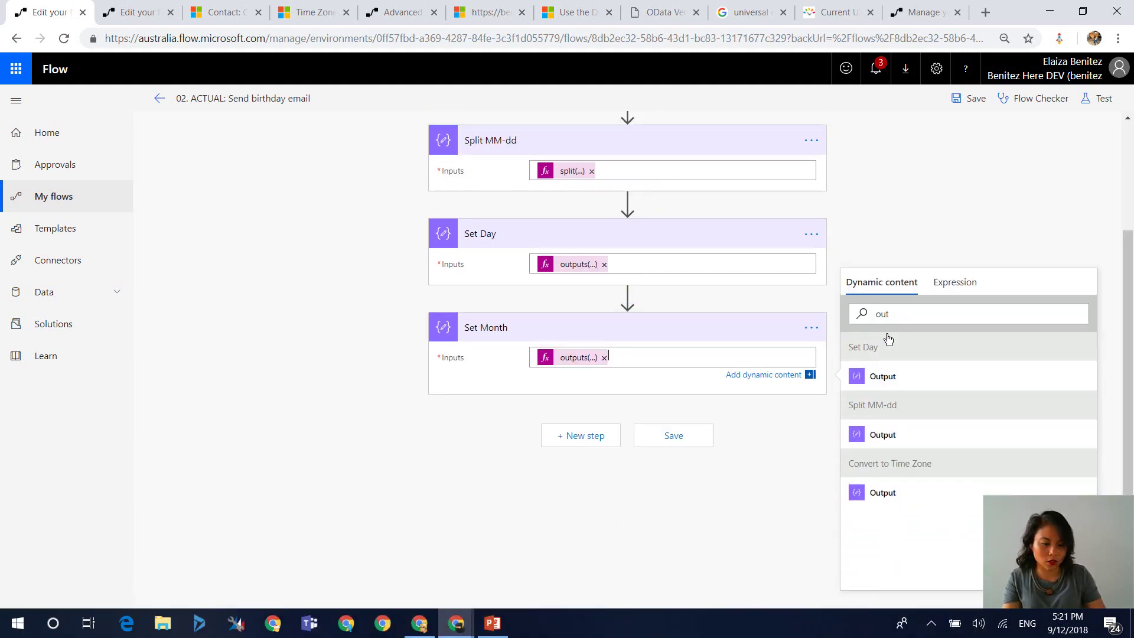
click(579, 440)
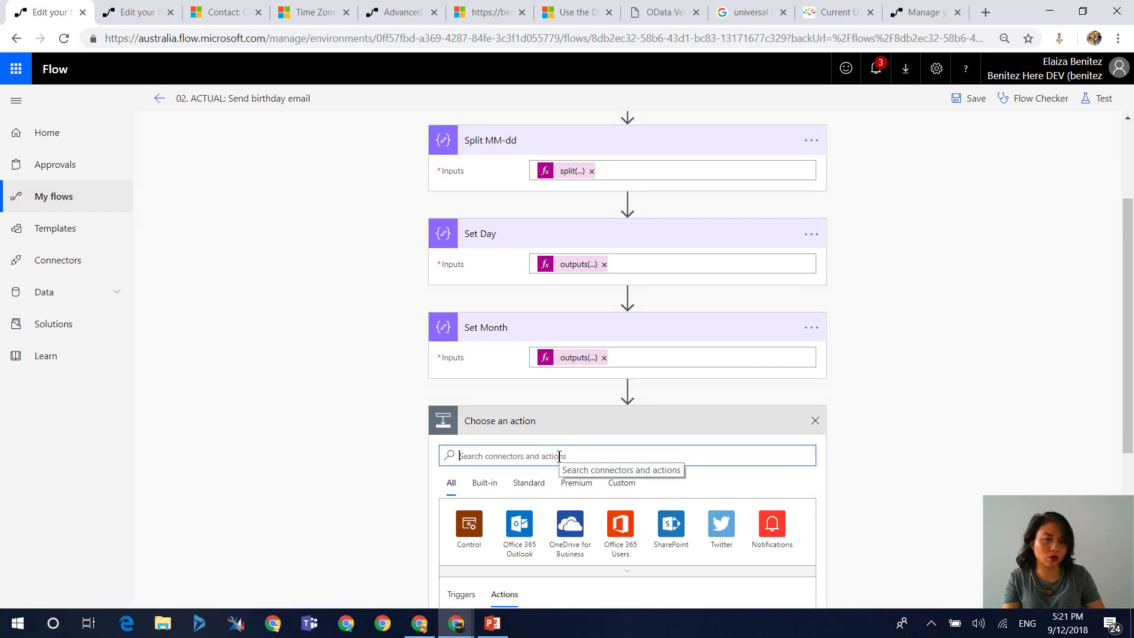
Add a Common Data Service List records step named 'Contact that have a birthdate of today'
text(li)
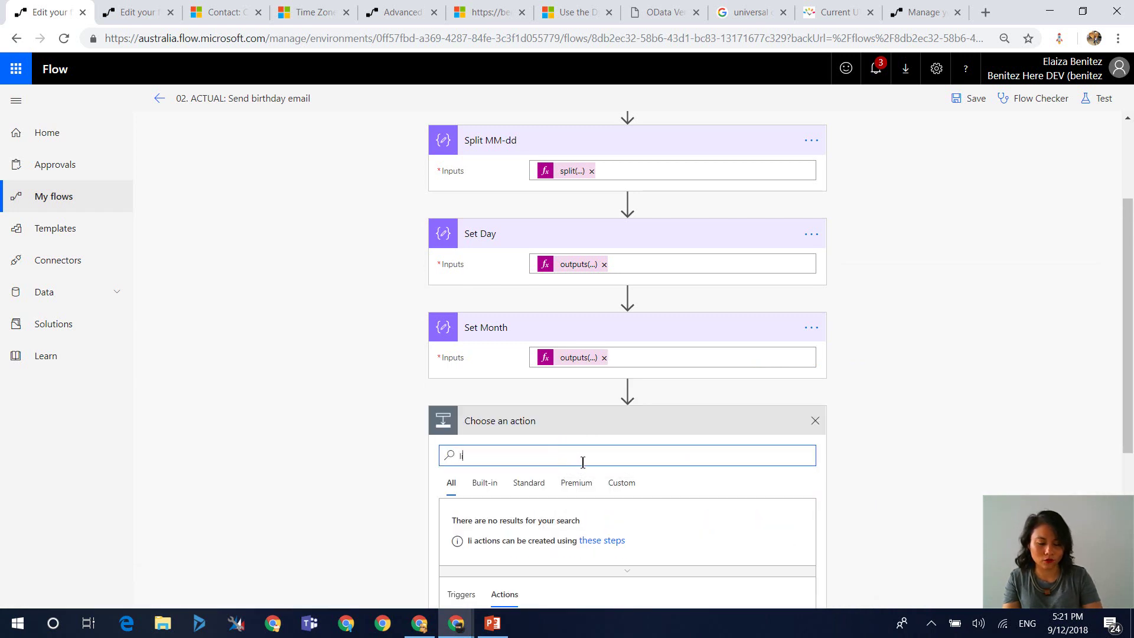
text(st records)
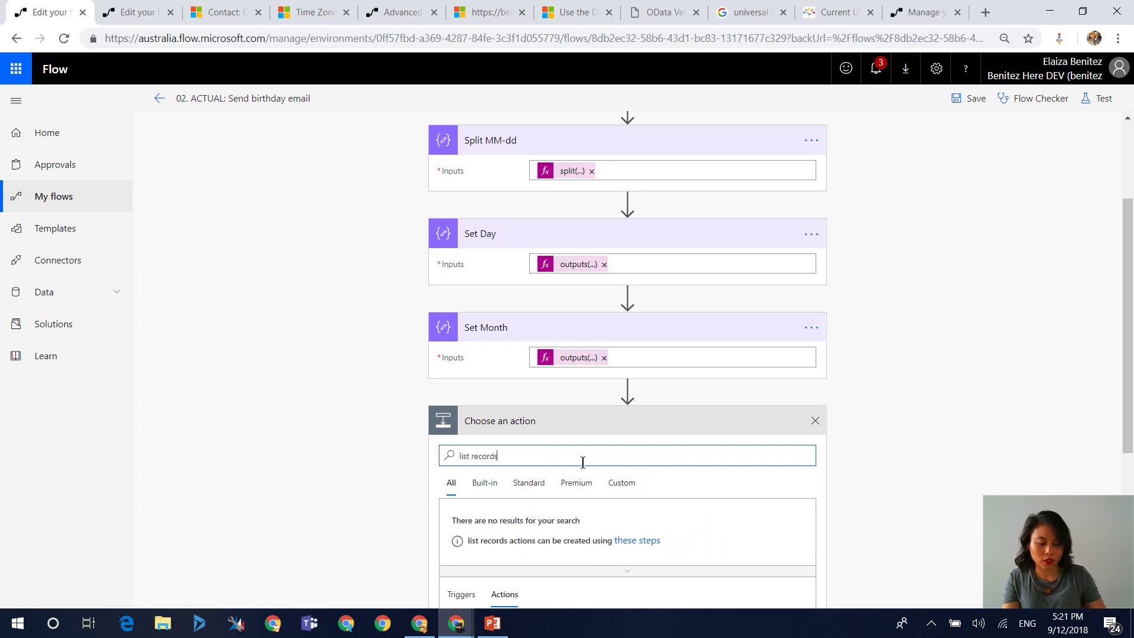
scroll(600, 465, down, 1)
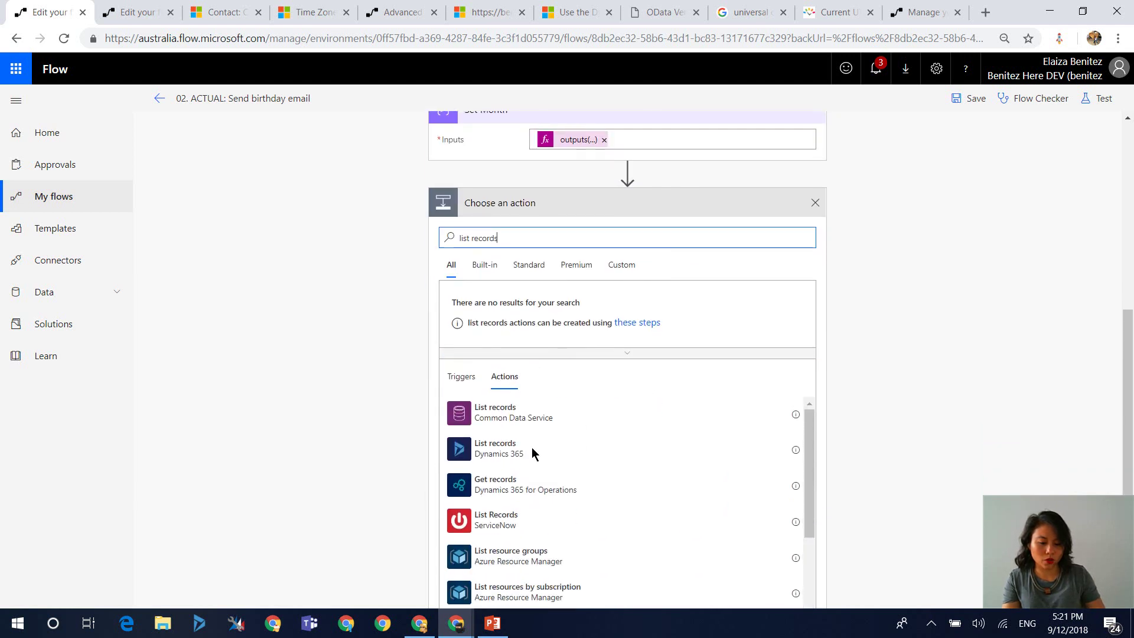
click(505, 411)
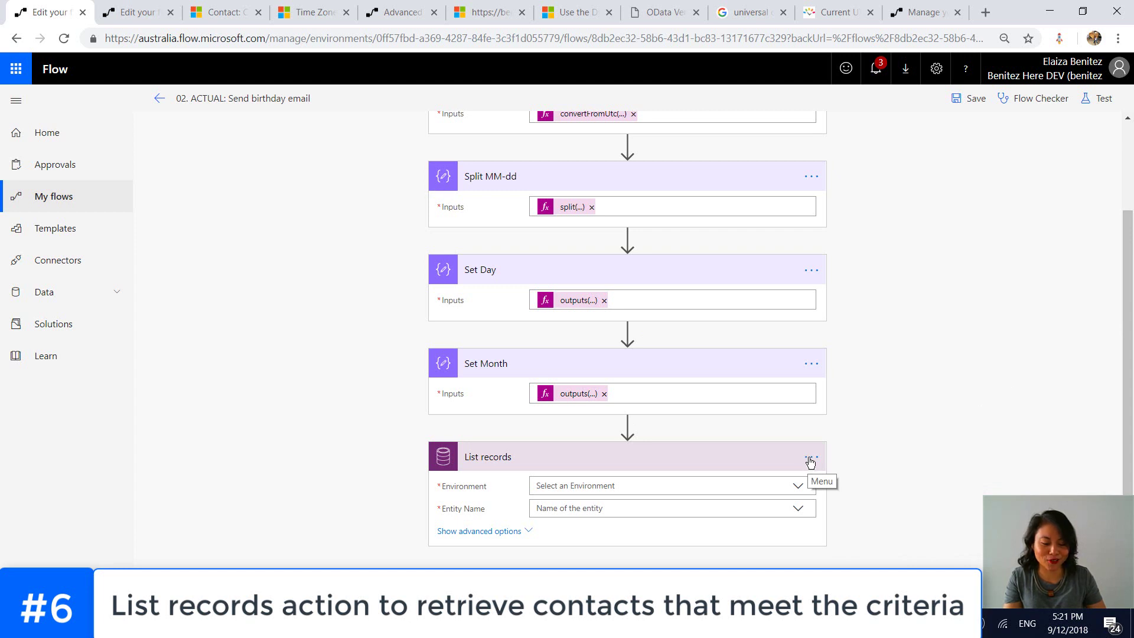
click(811, 459)
click(810, 457)
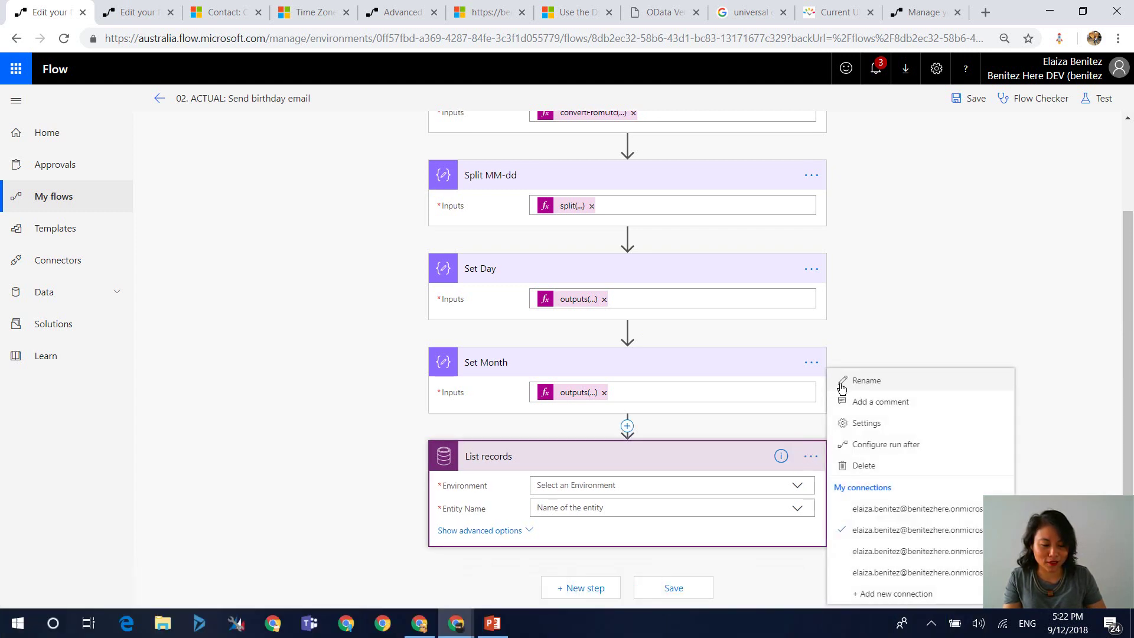
click(846, 383)
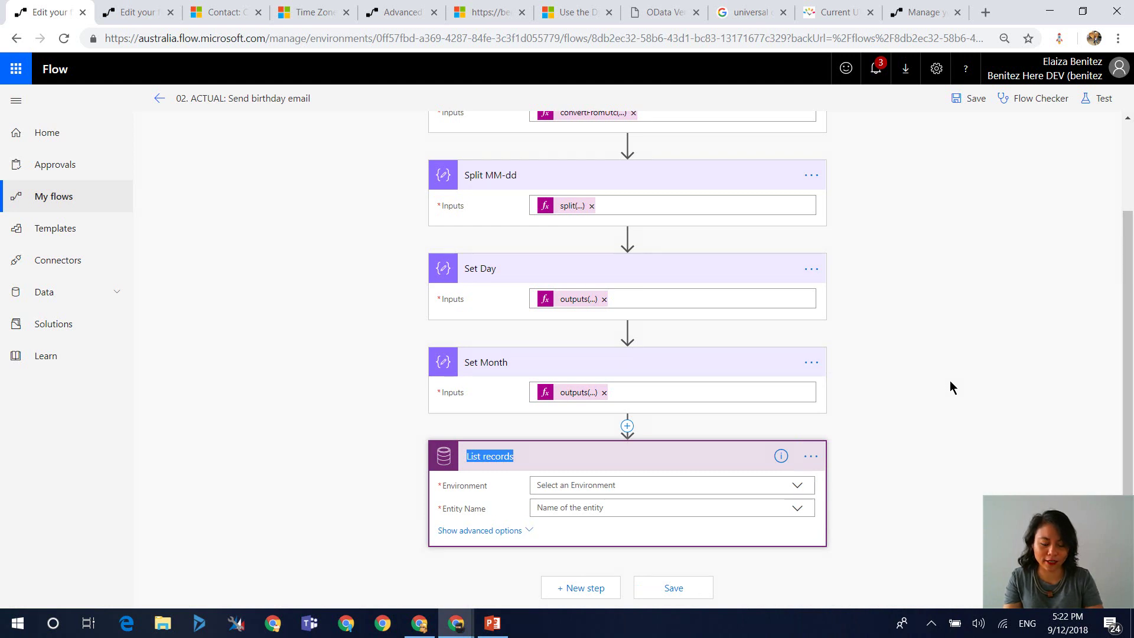
text(Contact that have a birthdate of)
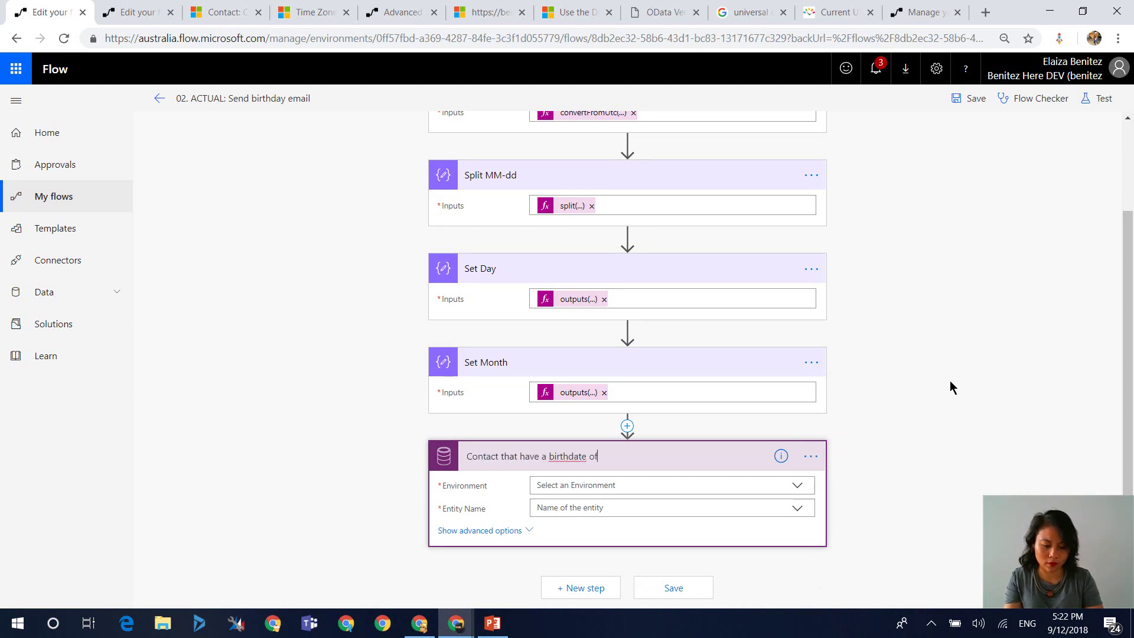
text( today)
Set its Environment to Default and Entity Name to Contacts, and reveal the advanced options
click(777, 490)
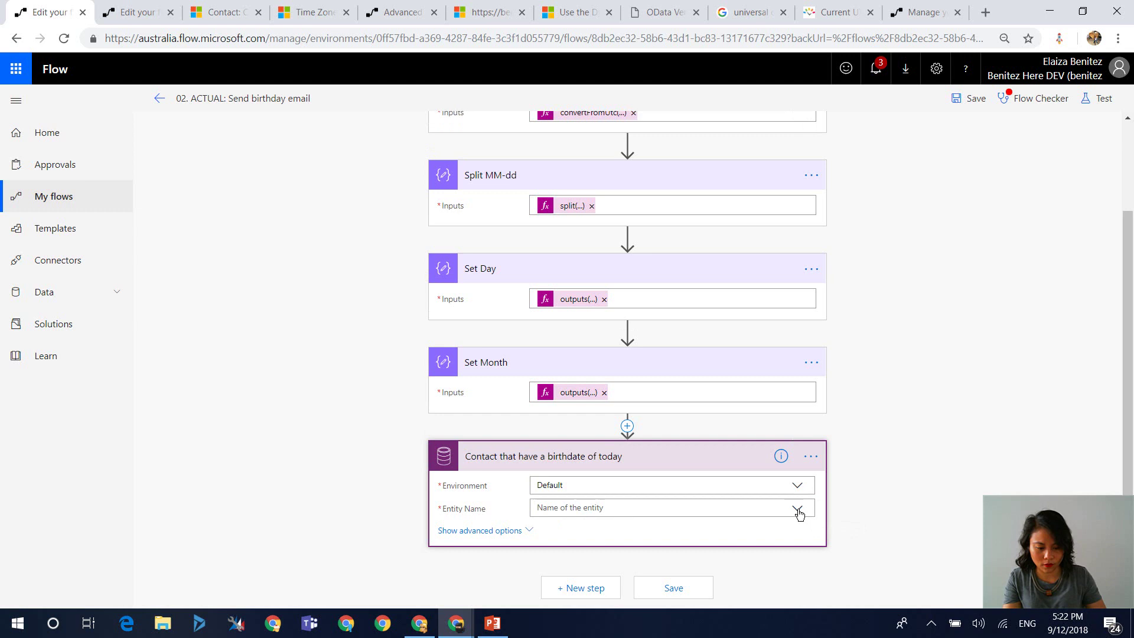
click(800, 509)
scroll(759, 495, down, 10)
click(561, 552)
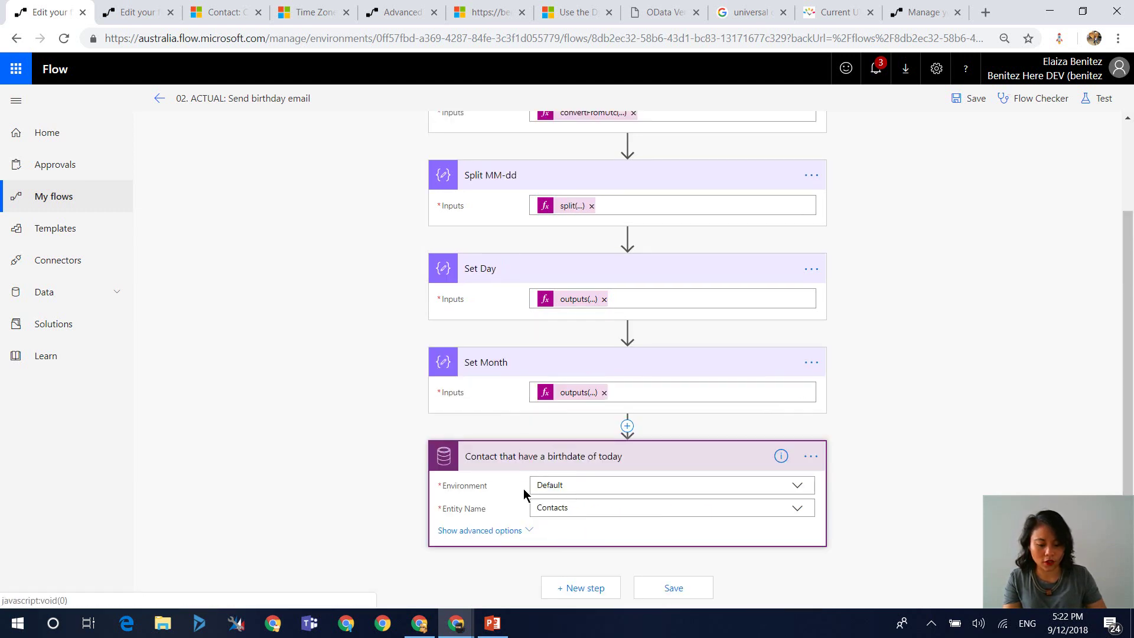
click(528, 531)
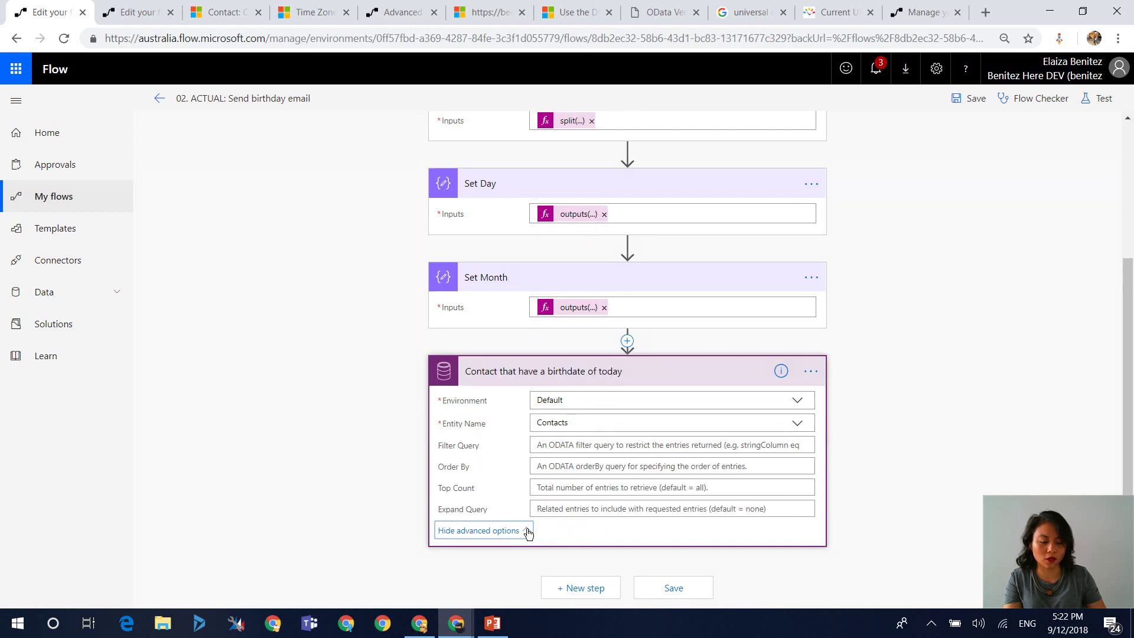
click(552, 445)
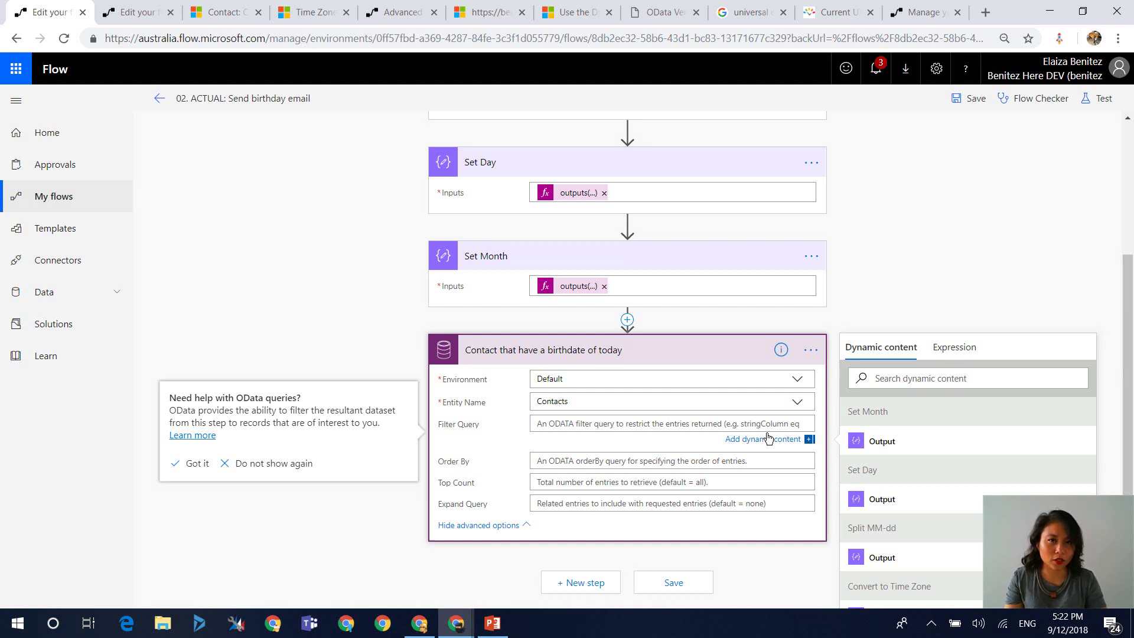
Enter the Filter Query day(birthdate) eq [Set Day Output] and month(birthdate) eq [Set Month Output]
text(da)
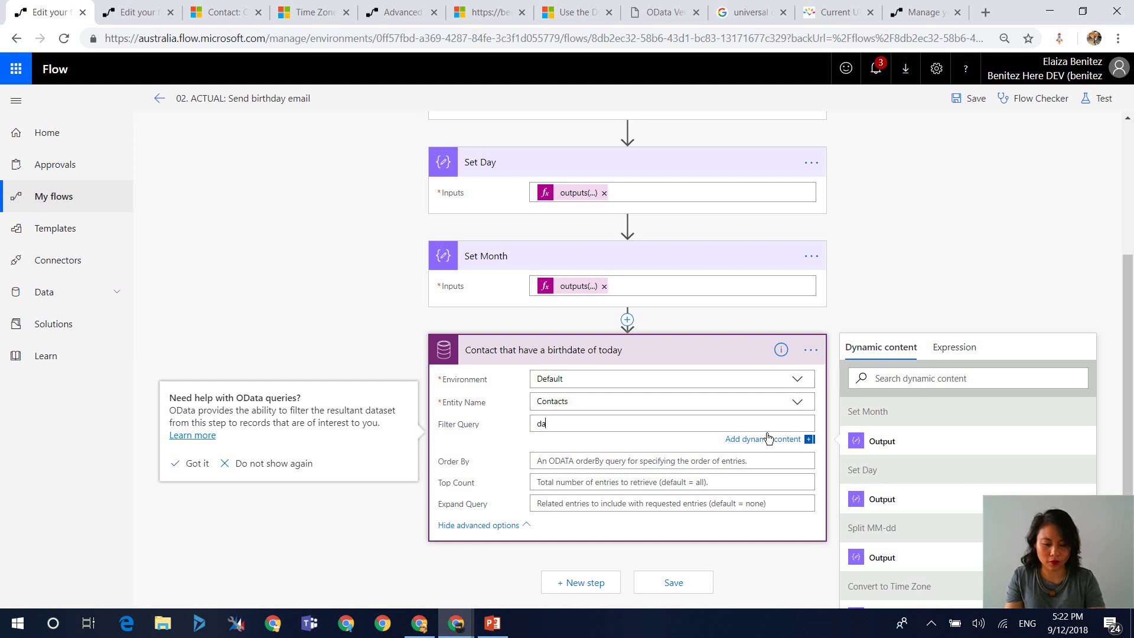
text(y()
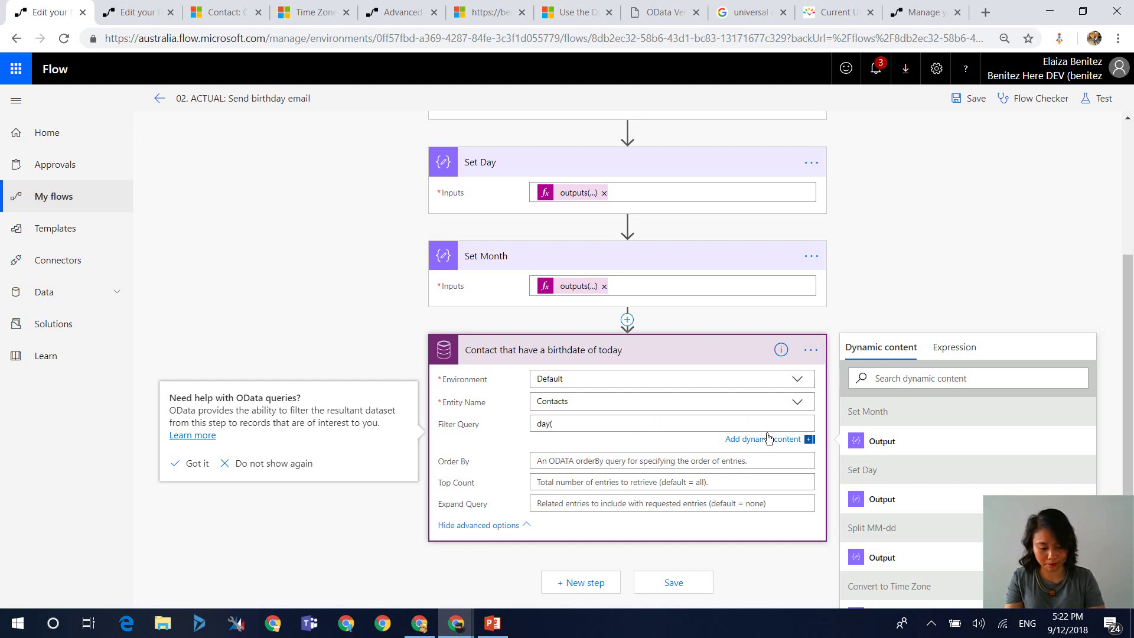
text(birthd)
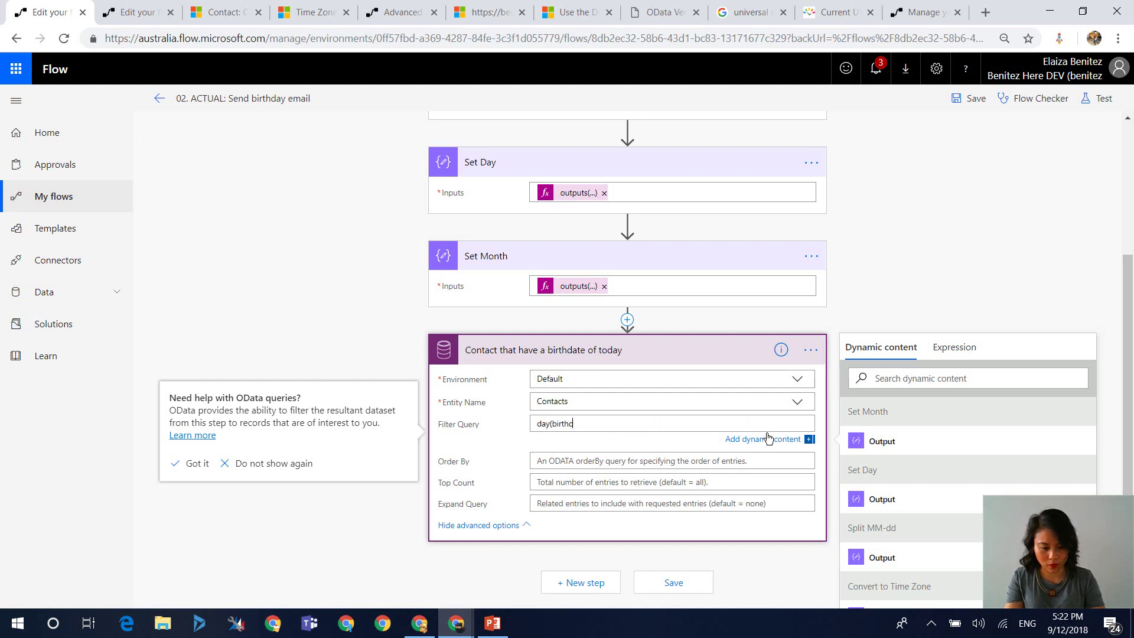
text(ate) eq)
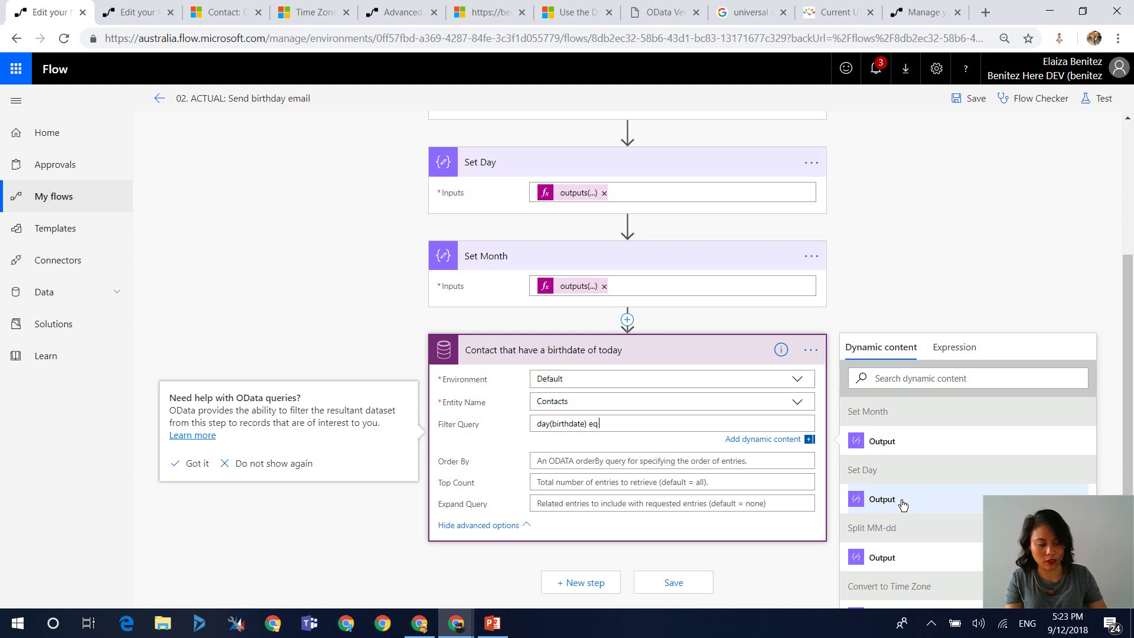
click(902, 501)
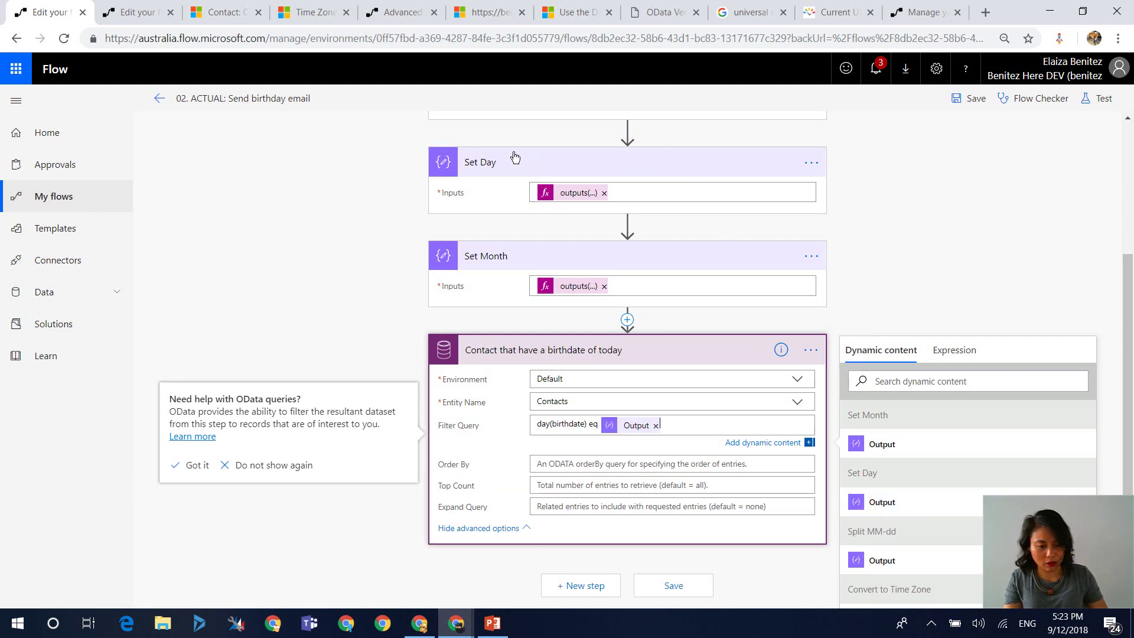
text(and eq)
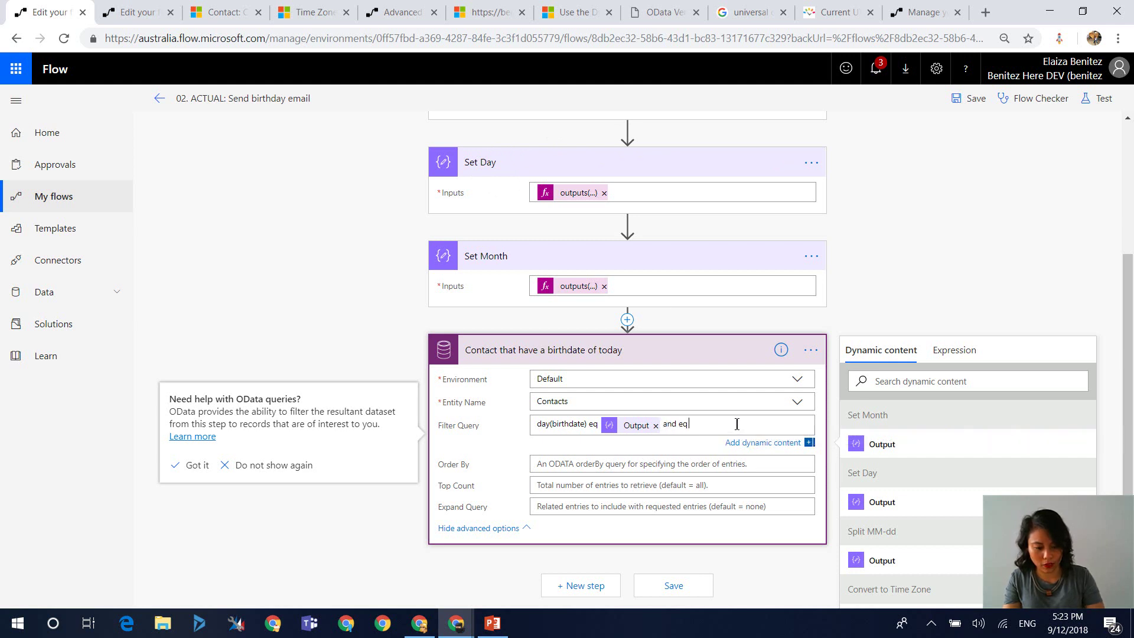
key(BackSpace)
key(BackSpace)
text(month)
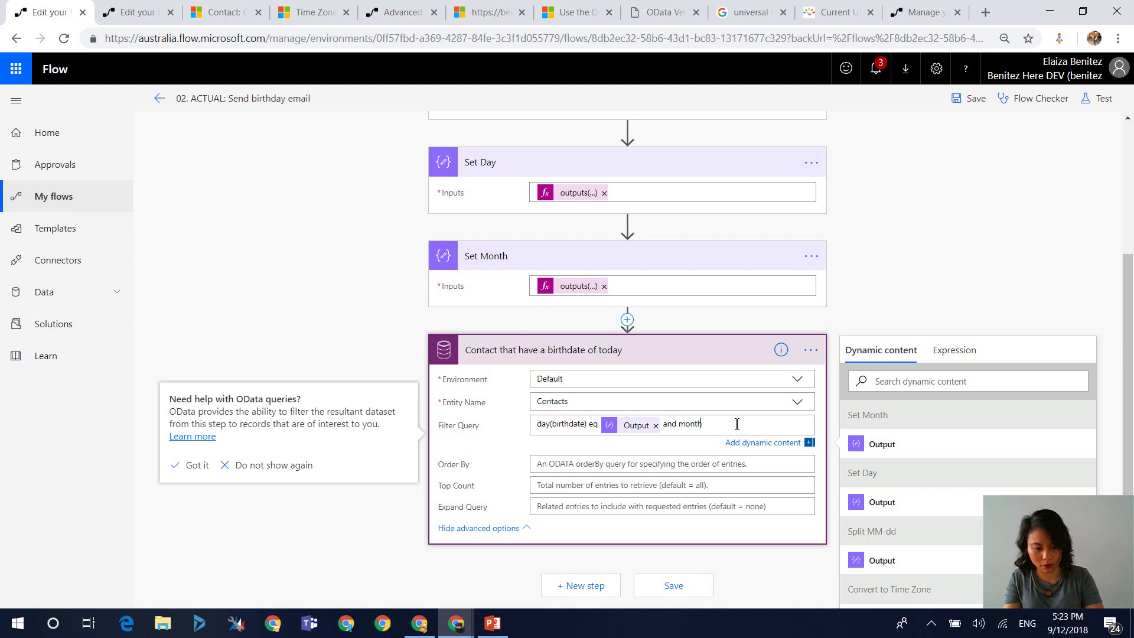
text((birthdate)
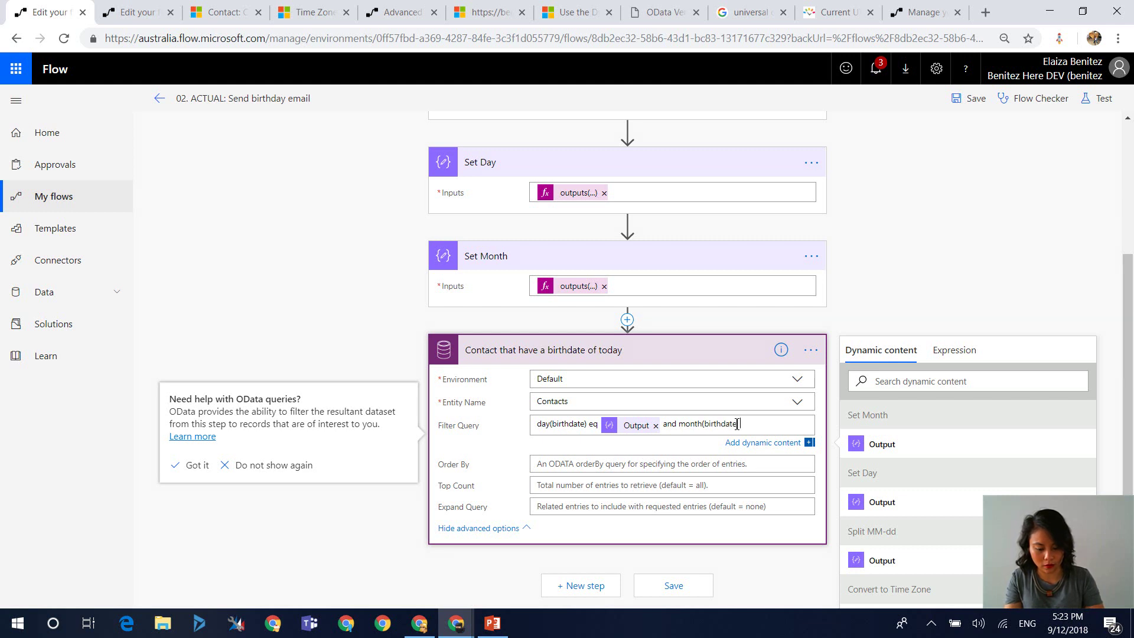
text( eq)
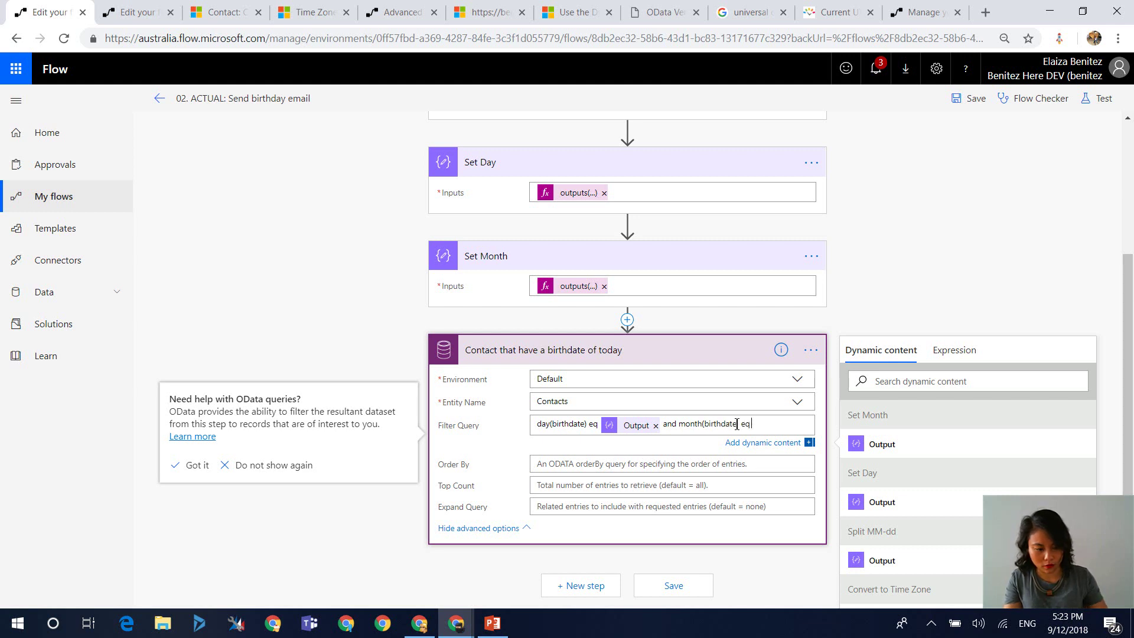
click(970, 453)
scroll(678, 614, down, 2)
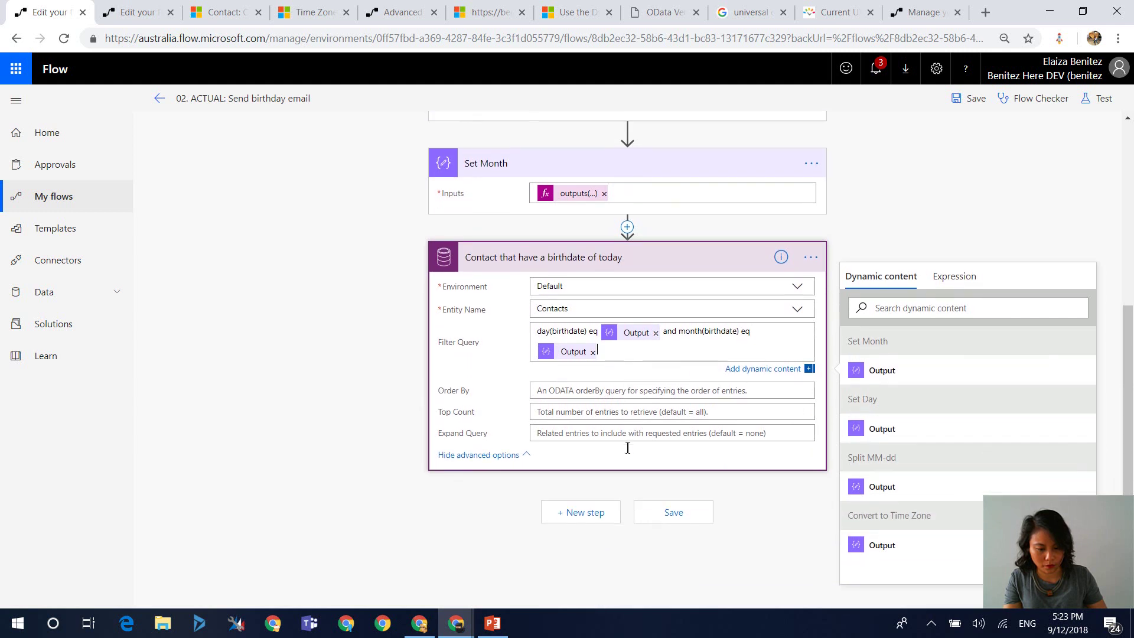
Add an Apply to each loop after the contact lookup, iterating over the query's 'value' output
click(569, 512)
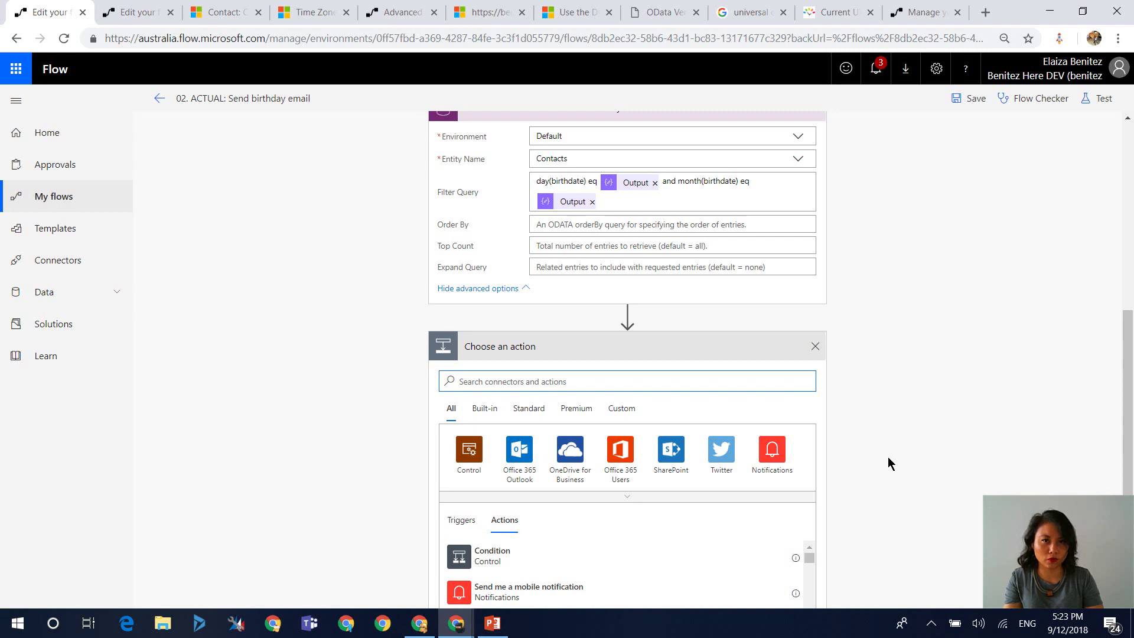
scroll(818, 339, up, 3)
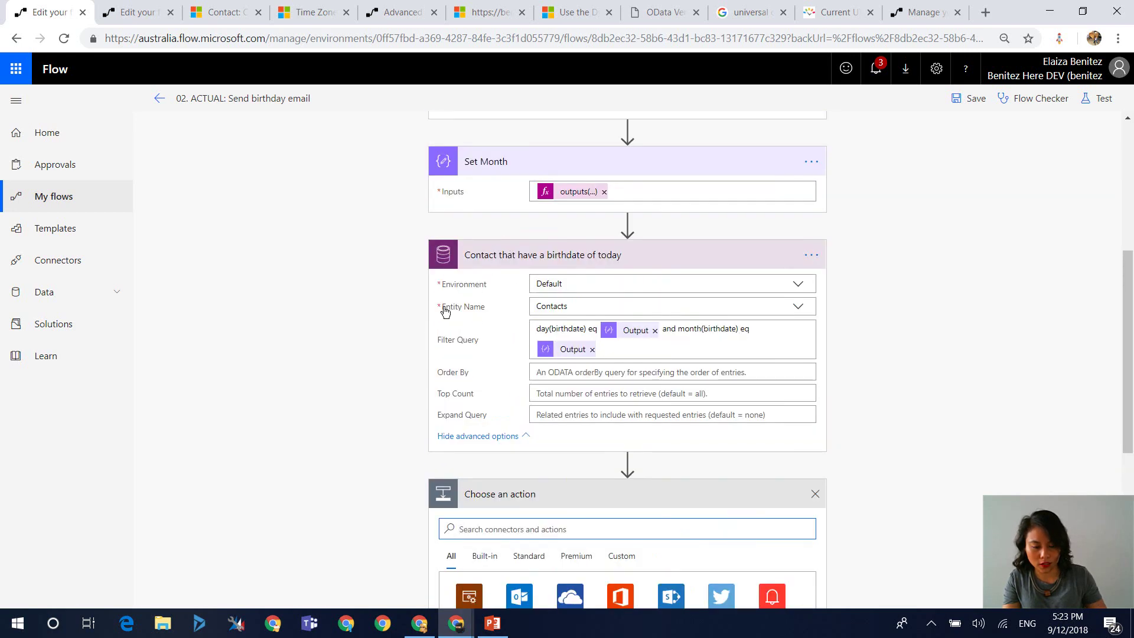
scroll(573, 426, down, 3)
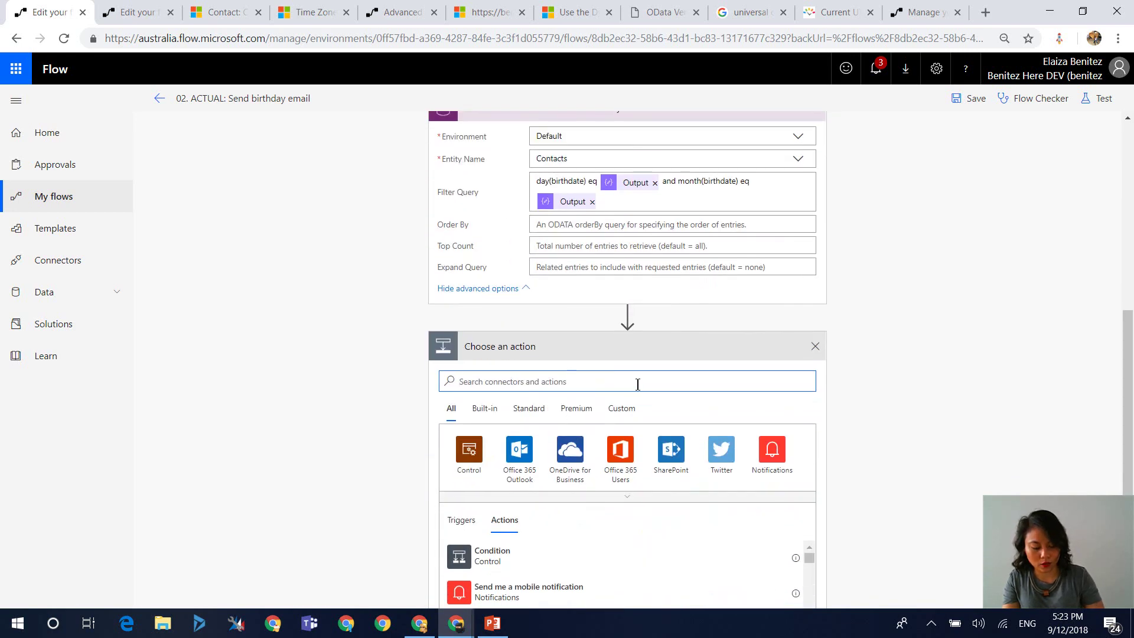
text(apply to each)
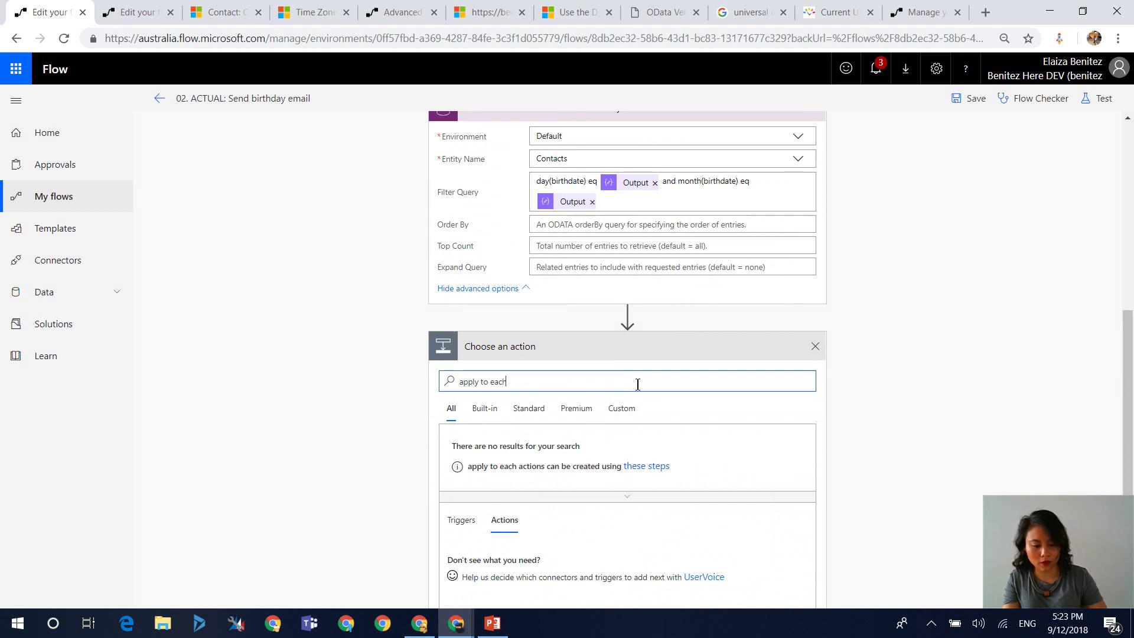
scroll(625, 423, down, 2)
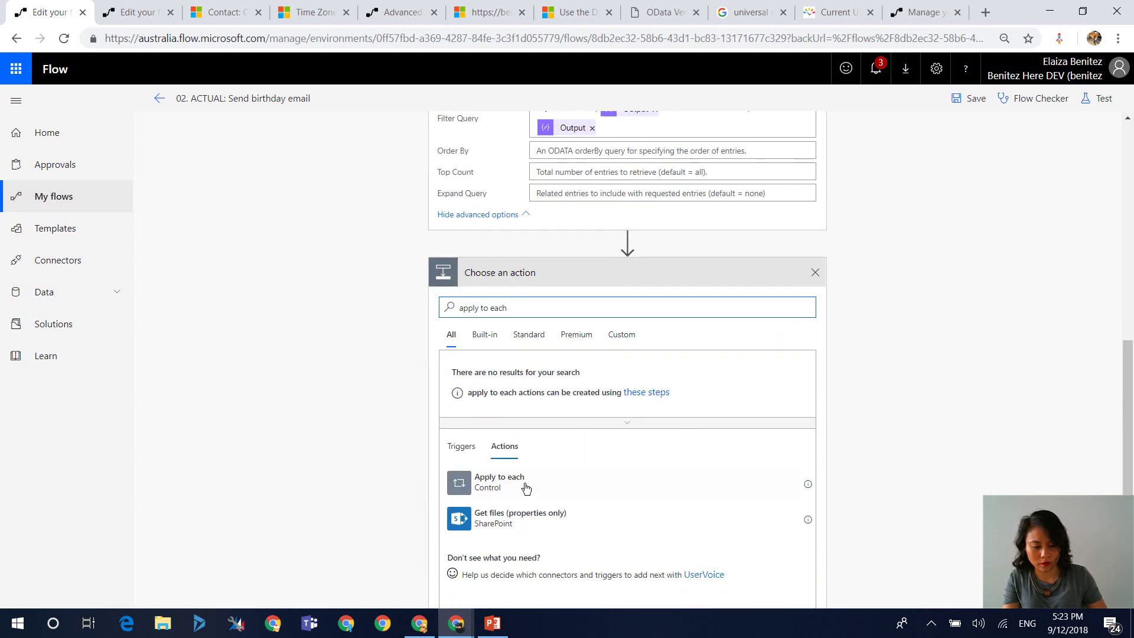
click(526, 487)
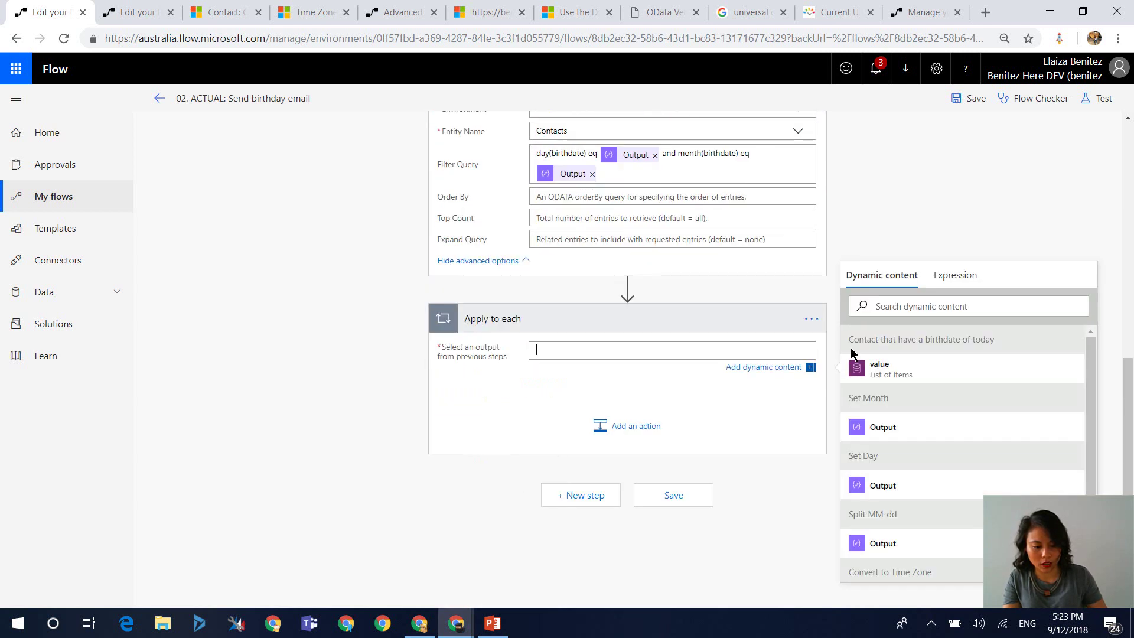
click(879, 369)
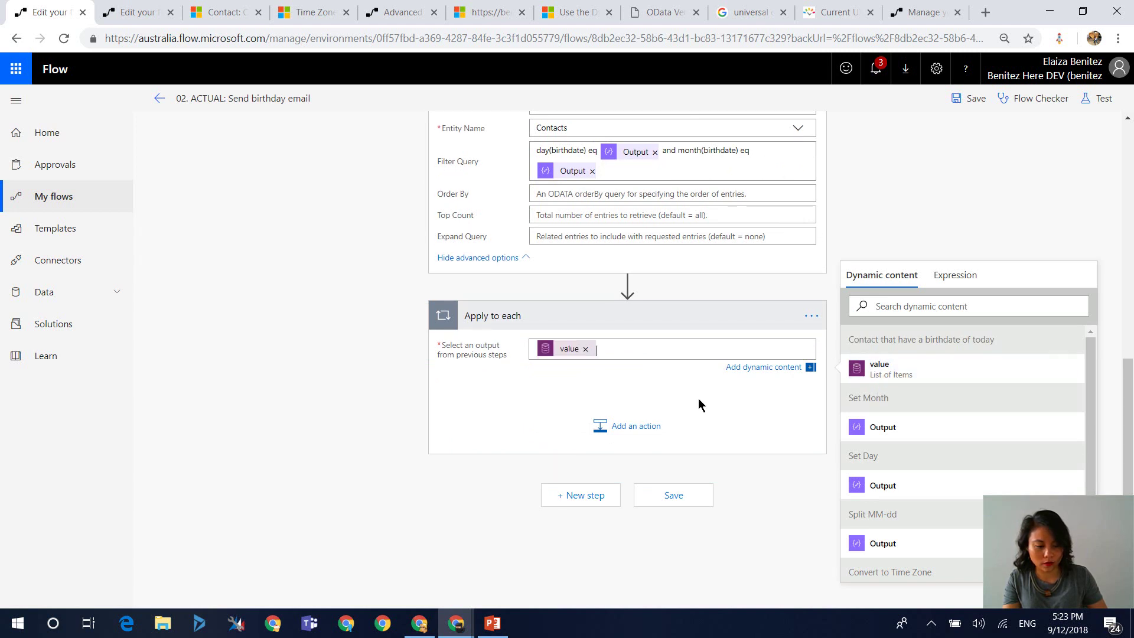
Add a Send an email (V2) action inside the loop, addressed to the contact's Email
click(645, 425)
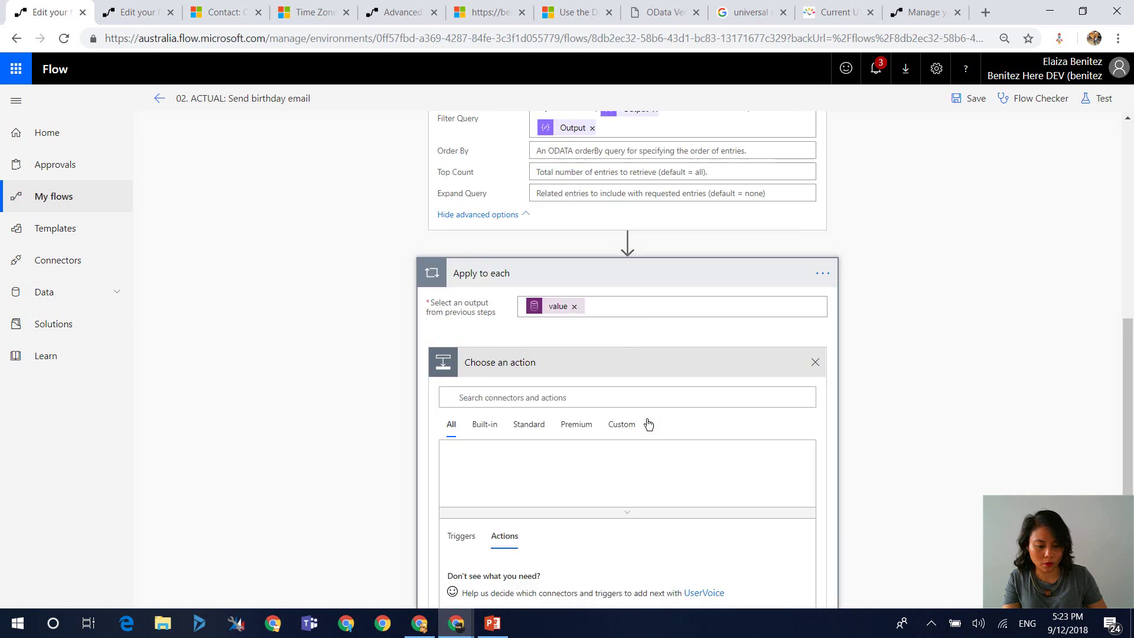
text(e)
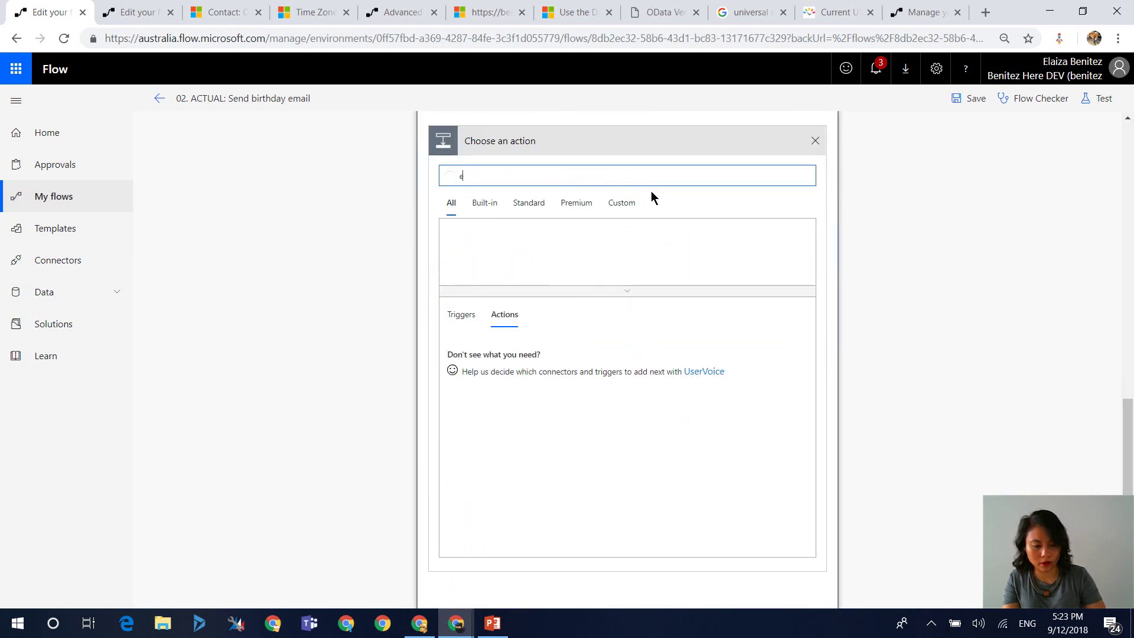
text(mail)
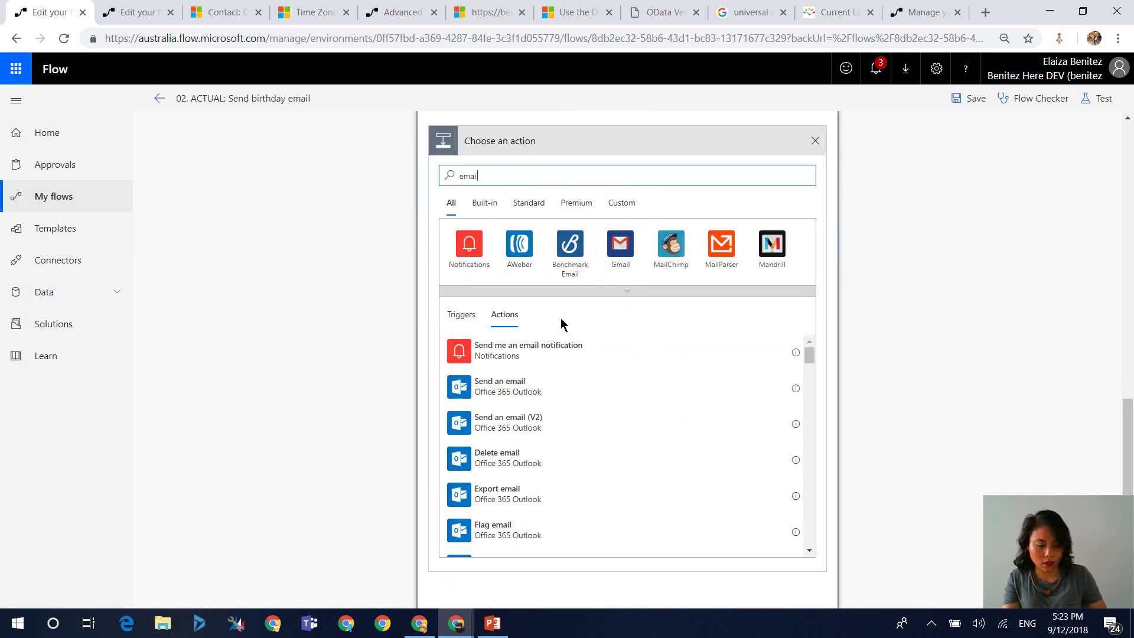
click(522, 433)
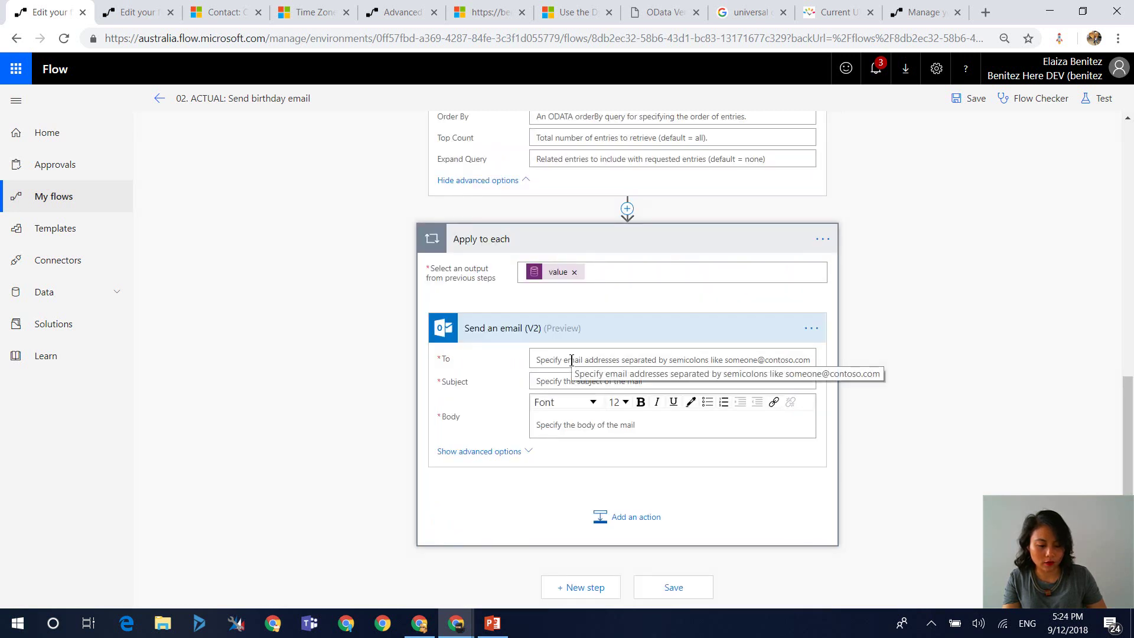
click(571, 360)
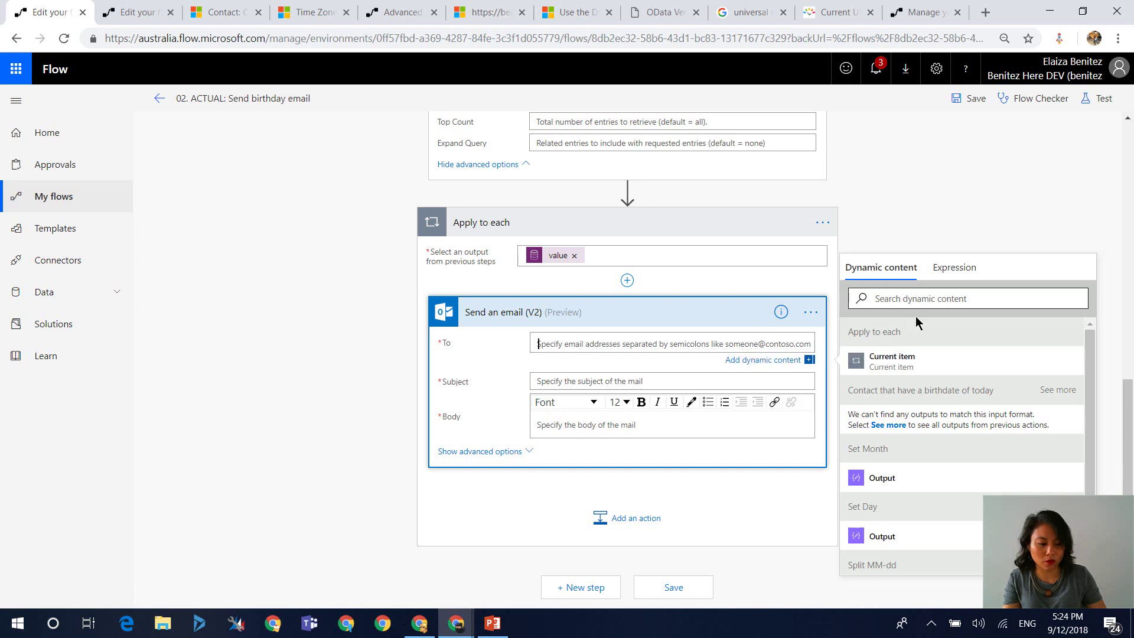
click(1058, 391)
click(959, 299)
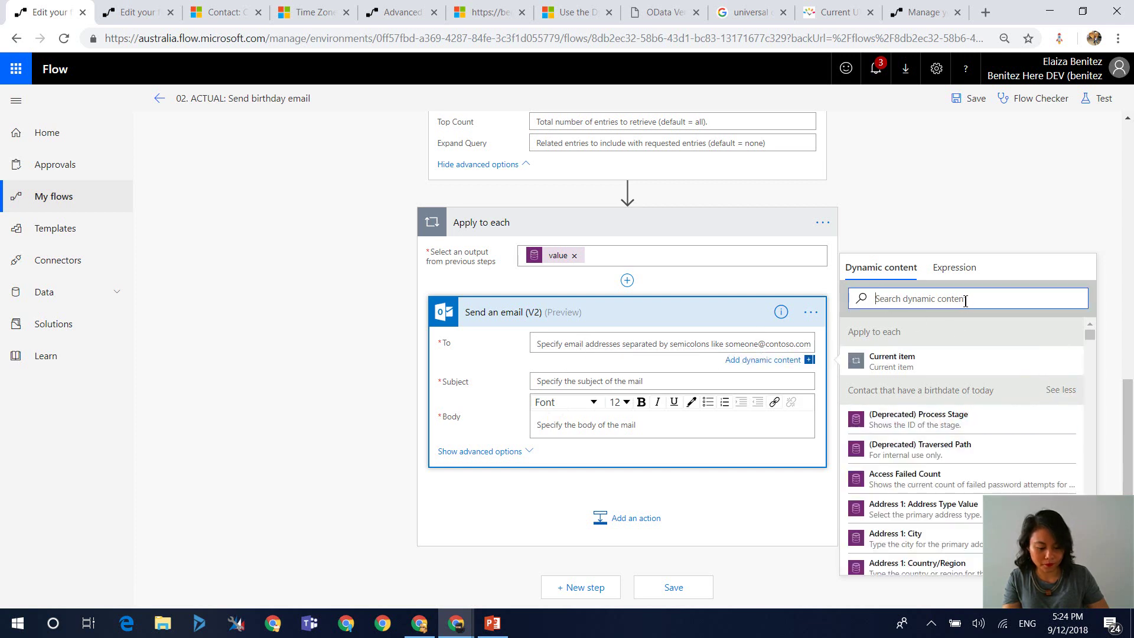
text(email)
click(925, 427)
Set the subject to 'Happy Birthday' and begin the body with 'Hi' plus First Name
click(591, 352)
text(Happy Birthday)
click(591, 408)
text(Hi)
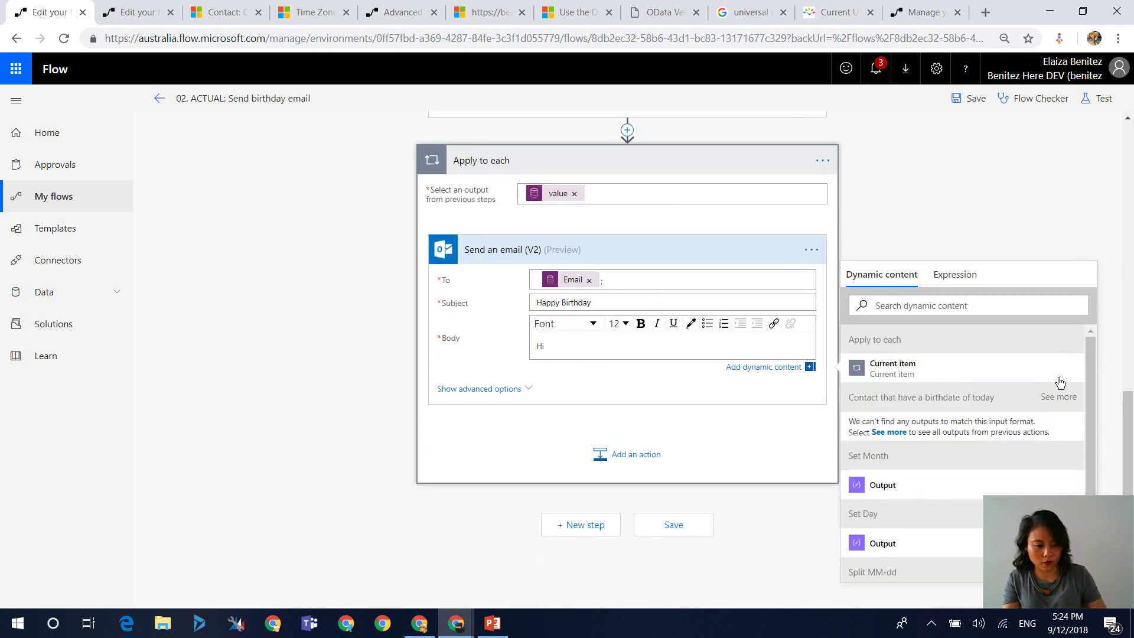
click(1029, 306)
text(First Name)
click(904, 366)
Add body lines 'Happy Birthday!' and 'Best wishes,', plus a sign-off with the sender's name
key(Return)
text(Happy Birthday!)
key(Return)
text(Best wishes,)
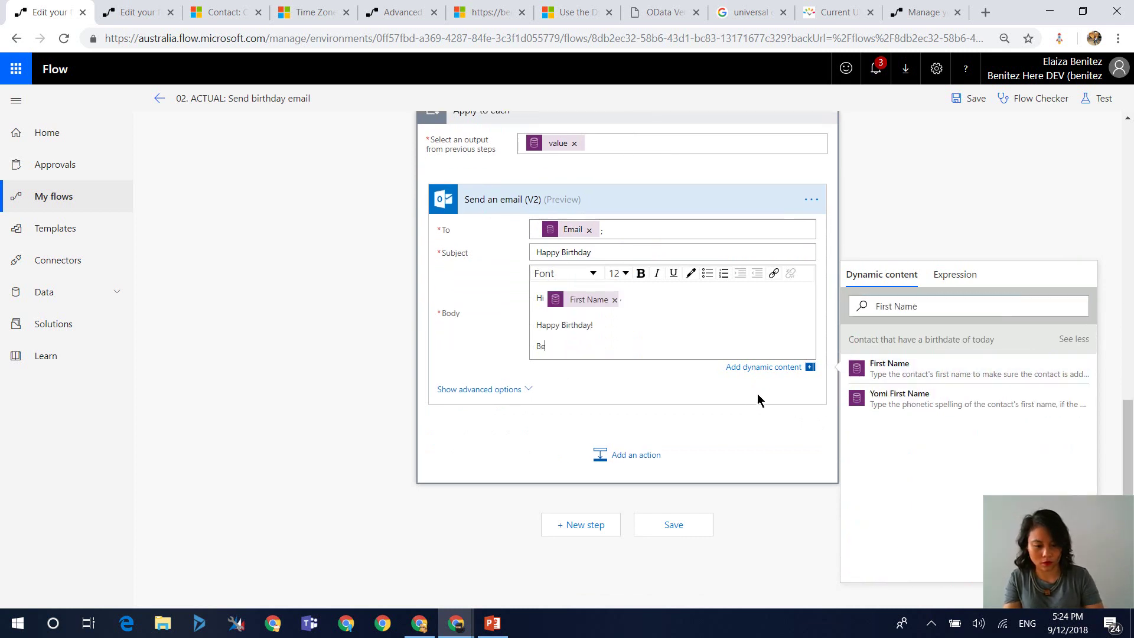
key(Return)
text(Benitez Here)
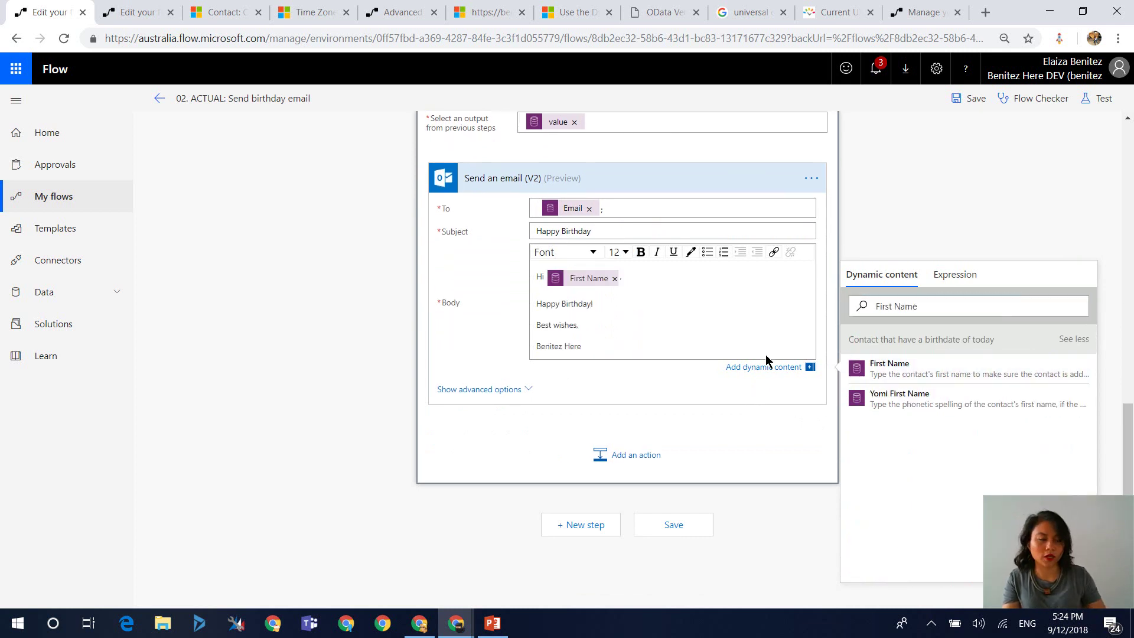
Save the flow and test it using data from the earlier 'Test Succeeded' run
click(969, 100)
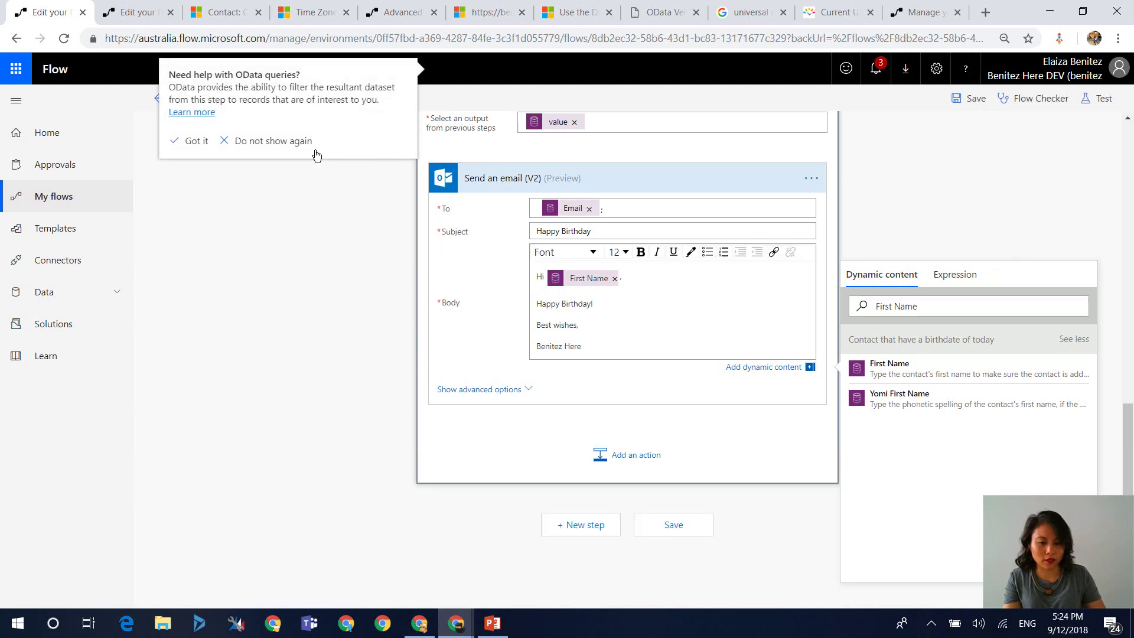
click(203, 148)
scroll(1010, 195, up, 10)
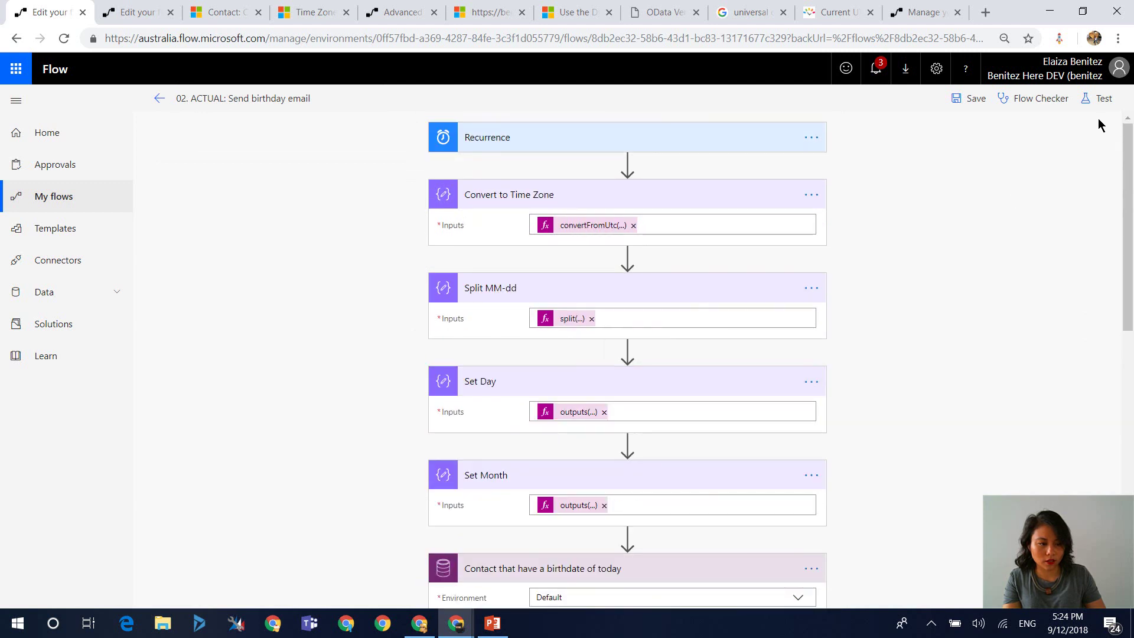
click(1105, 102)
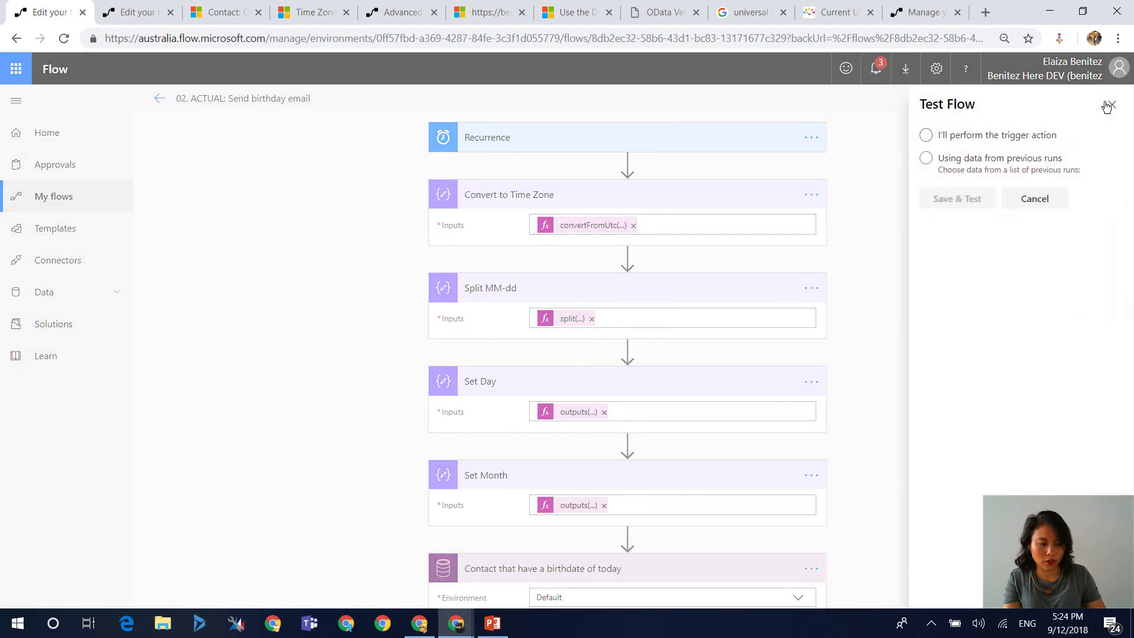
click(1035, 163)
click(1007, 200)
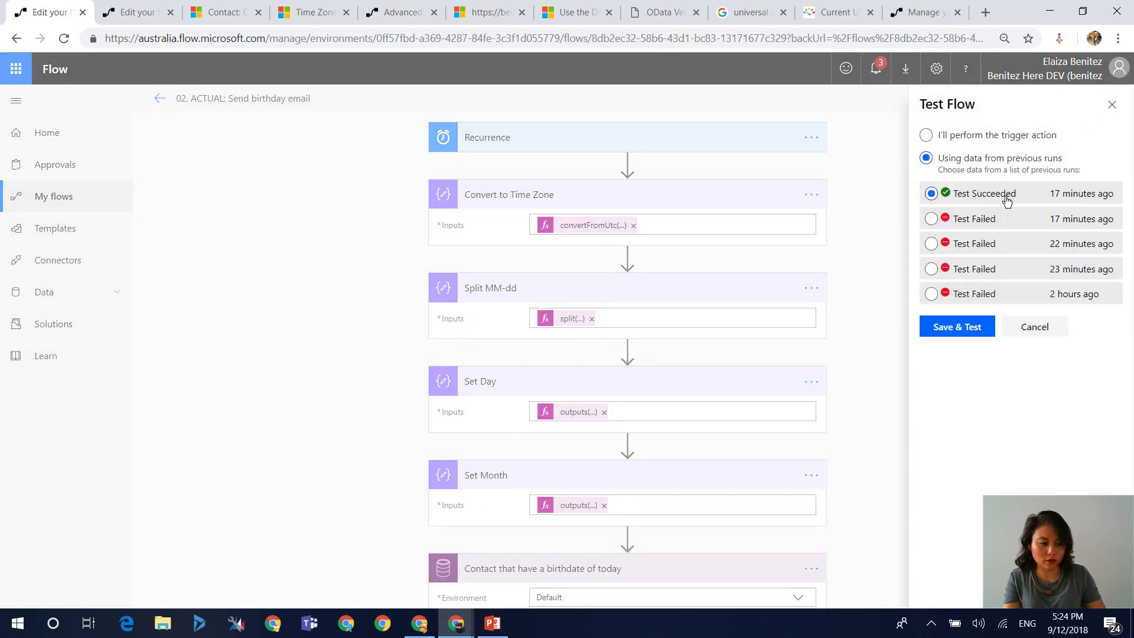
click(966, 330)
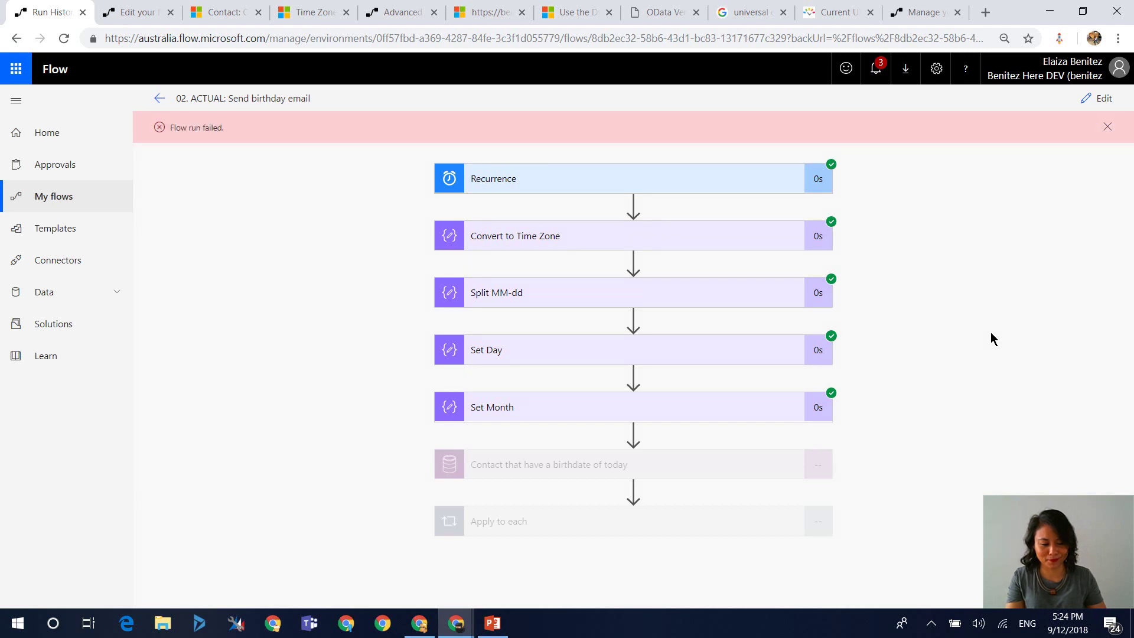
Read the failed contact query's 400 error about the unsupported 'day' function, then view the Web API docs
scroll(649, 414, down, 1)
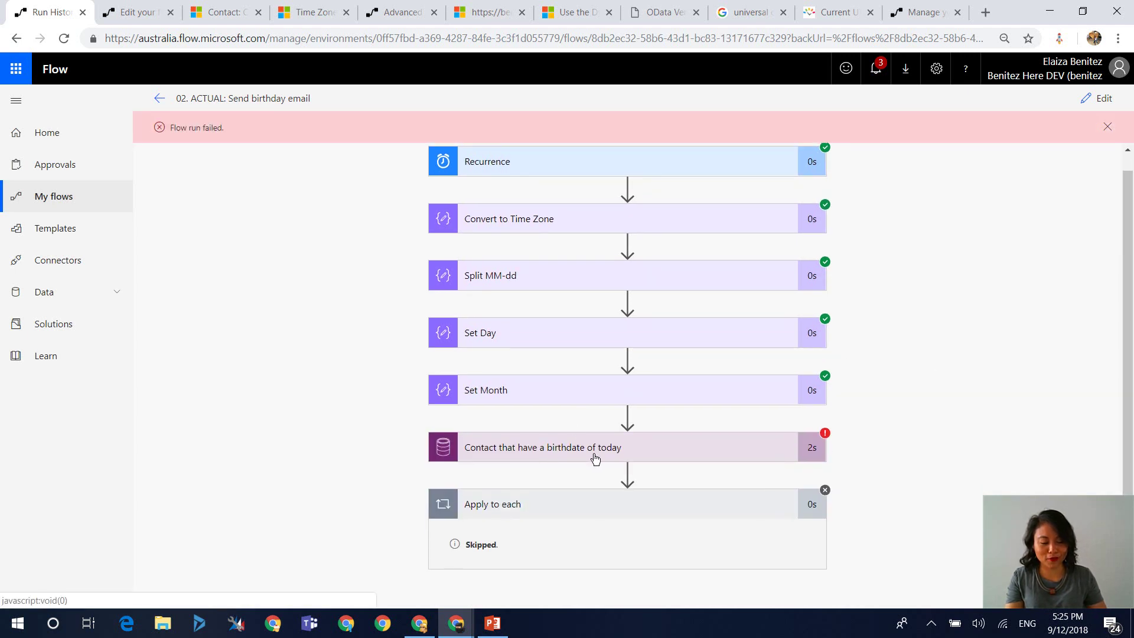
click(595, 458)
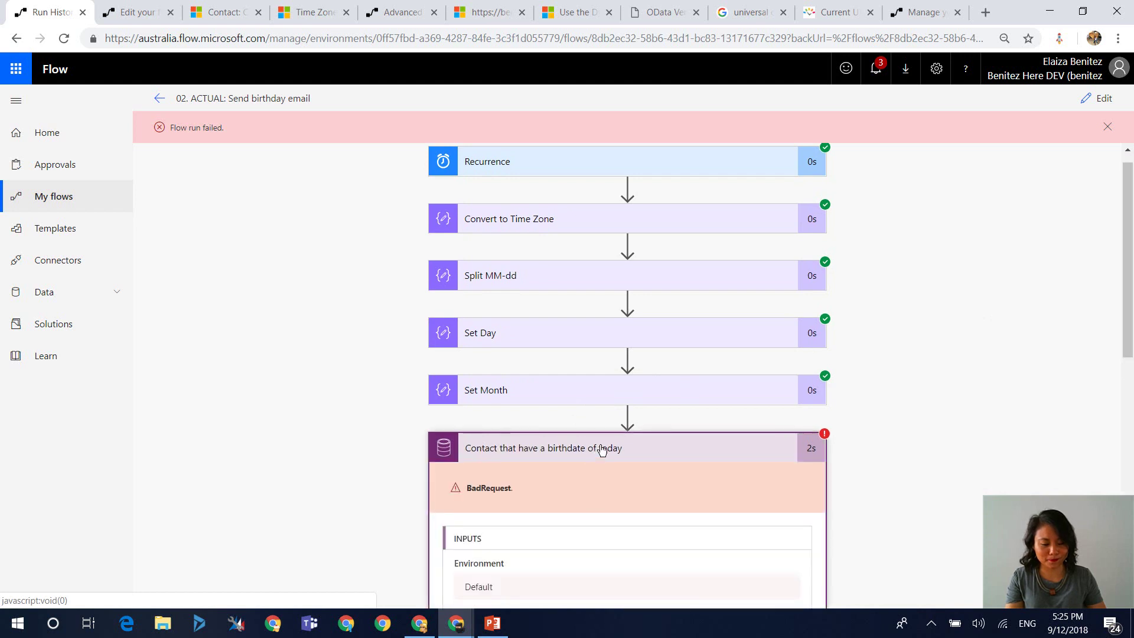
scroll(872, 415, down, 6)
scroll(871, 419, down, 4)
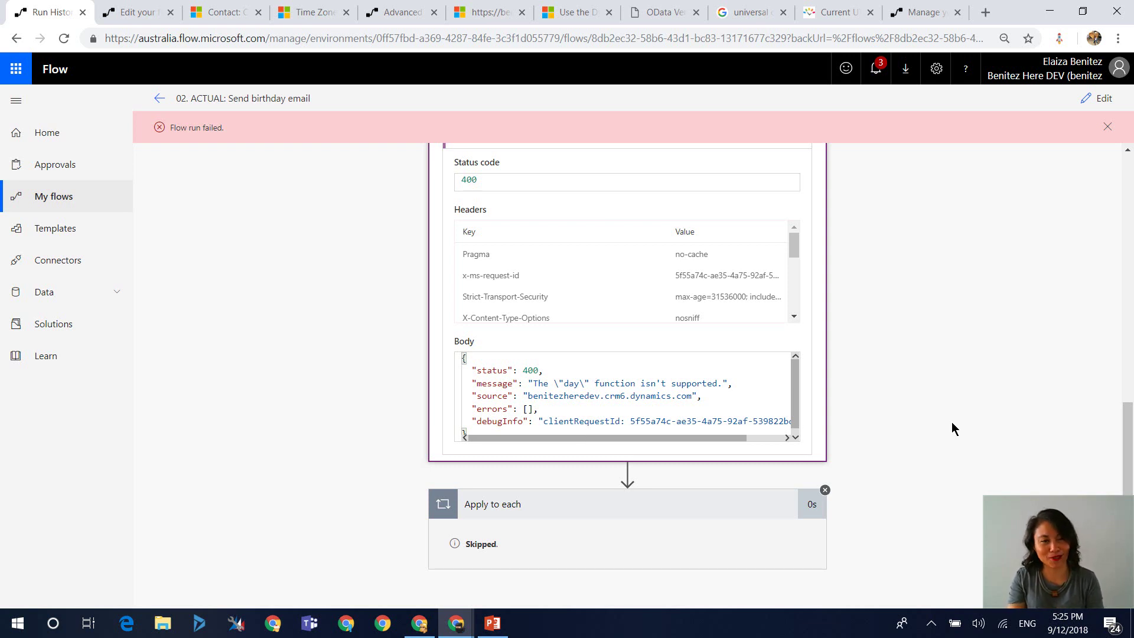
click(577, 21)
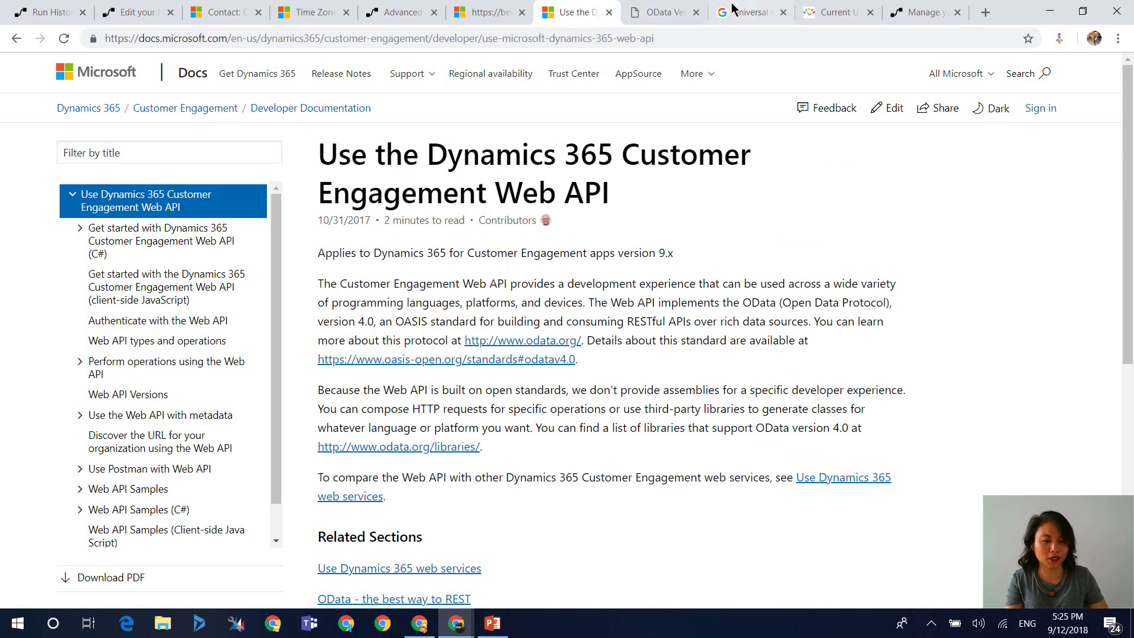
Browse the OData 4.0 query functions, recheck the error, then return to Built-in Filter Operations
click(660, 17)
scroll(693, 394, down, 6)
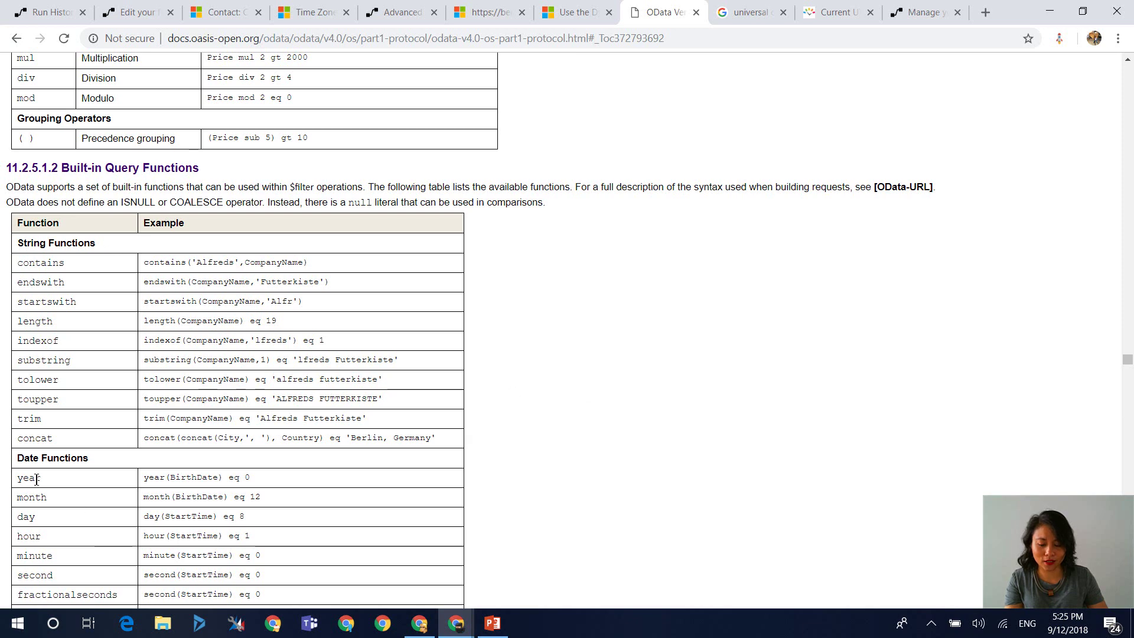
scroll(58, 500, down, 1)
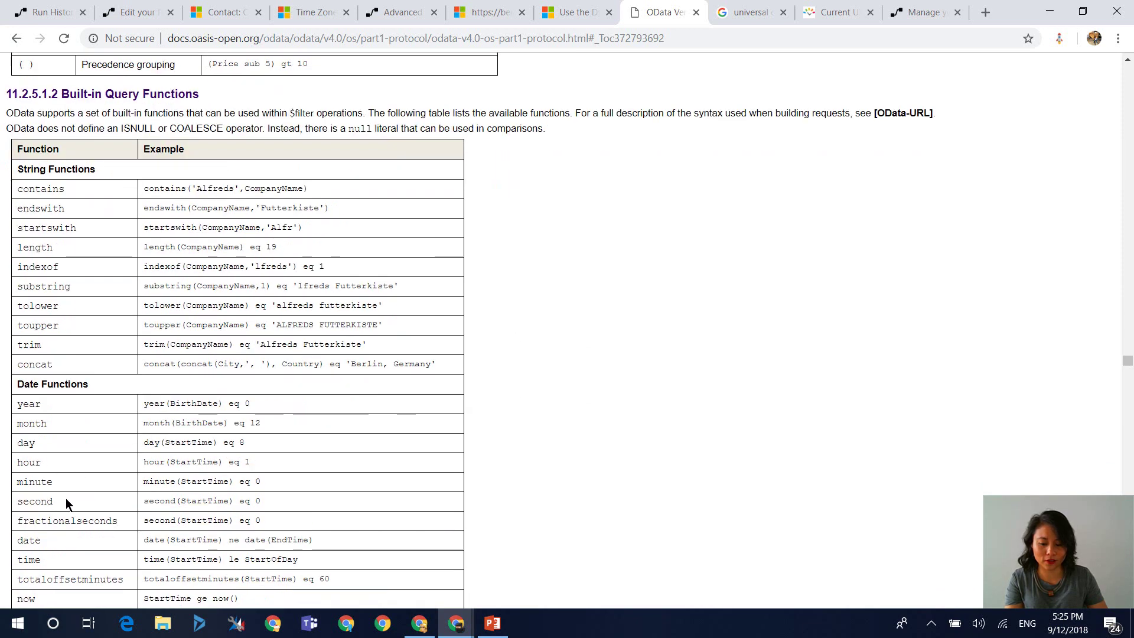
scroll(65, 499, up, 1)
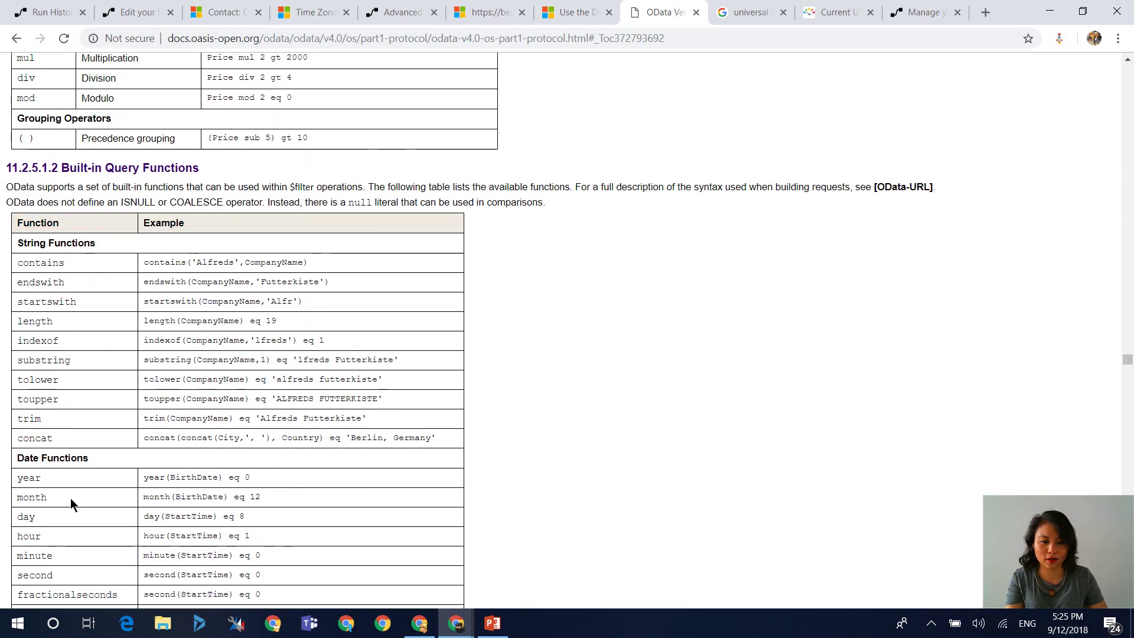
click(484, 16)
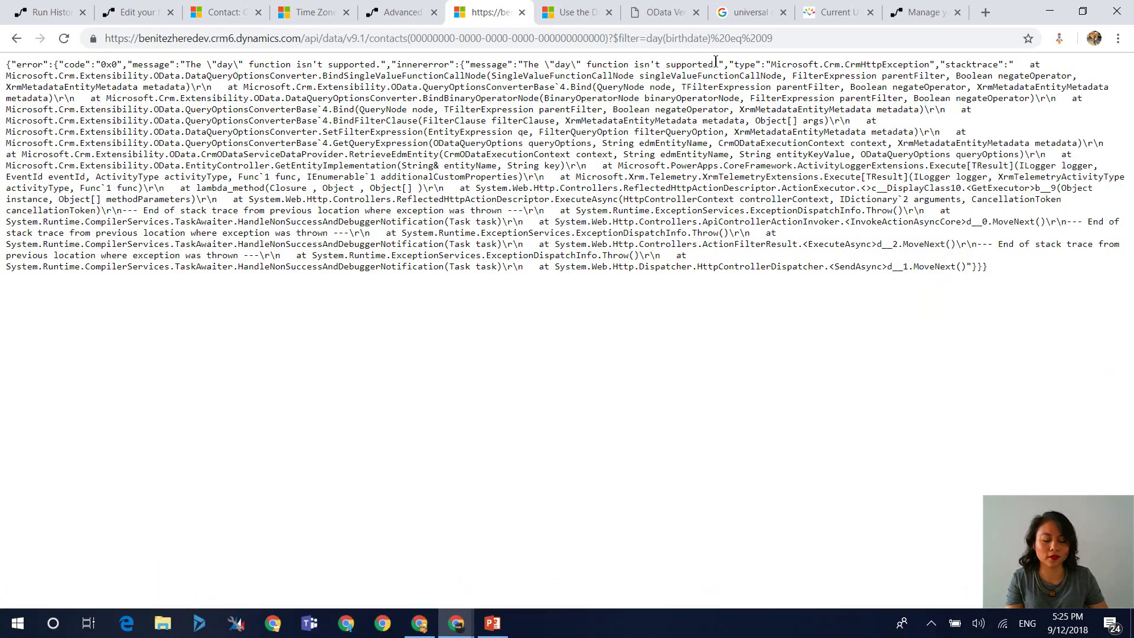
click(662, 12)
scroll(227, 250, up, 6)
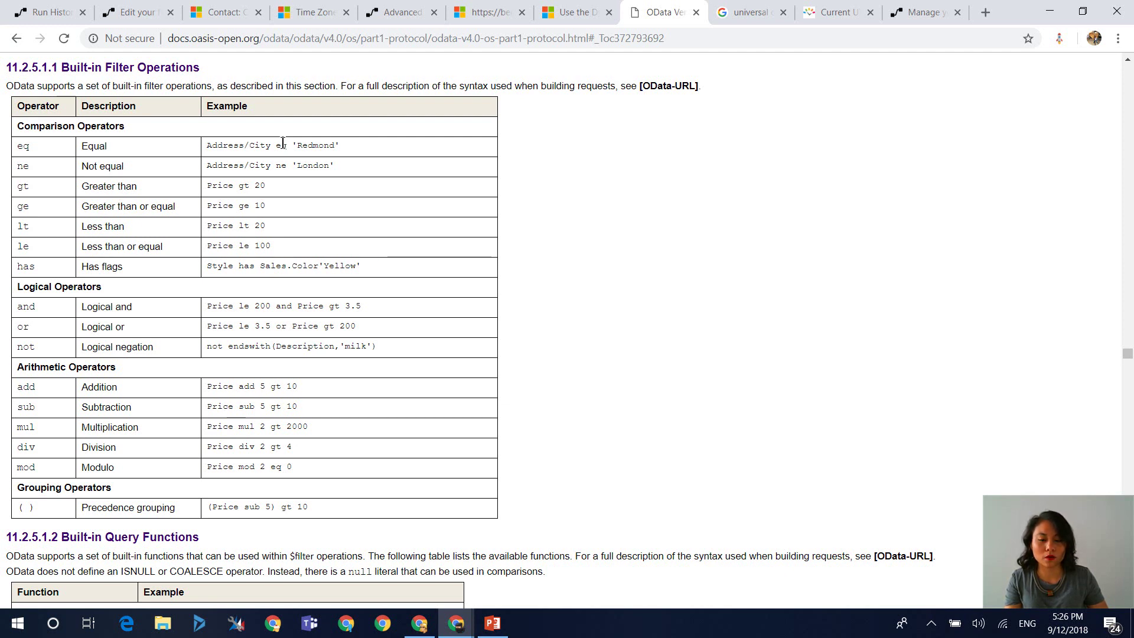
Show the test contact's Details with Birthday 9/12/2018, Day 09 and Month 12
click(215, 17)
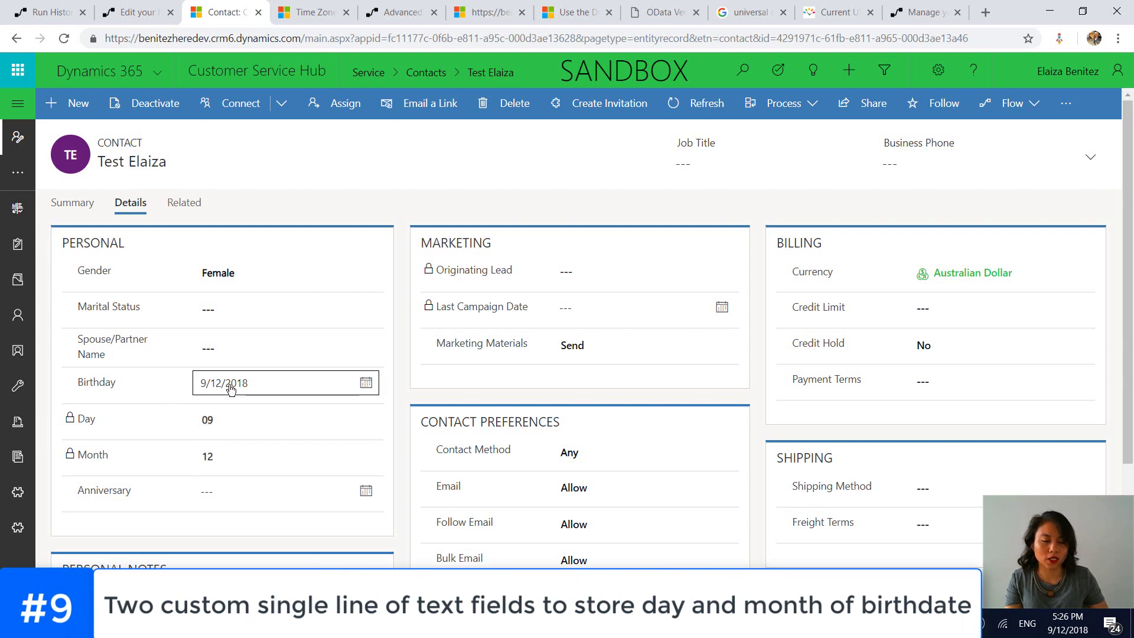
Inspect the Set Birthday Day and Month flow's Day and Month fields, then return to the failed run
click(134, 14)
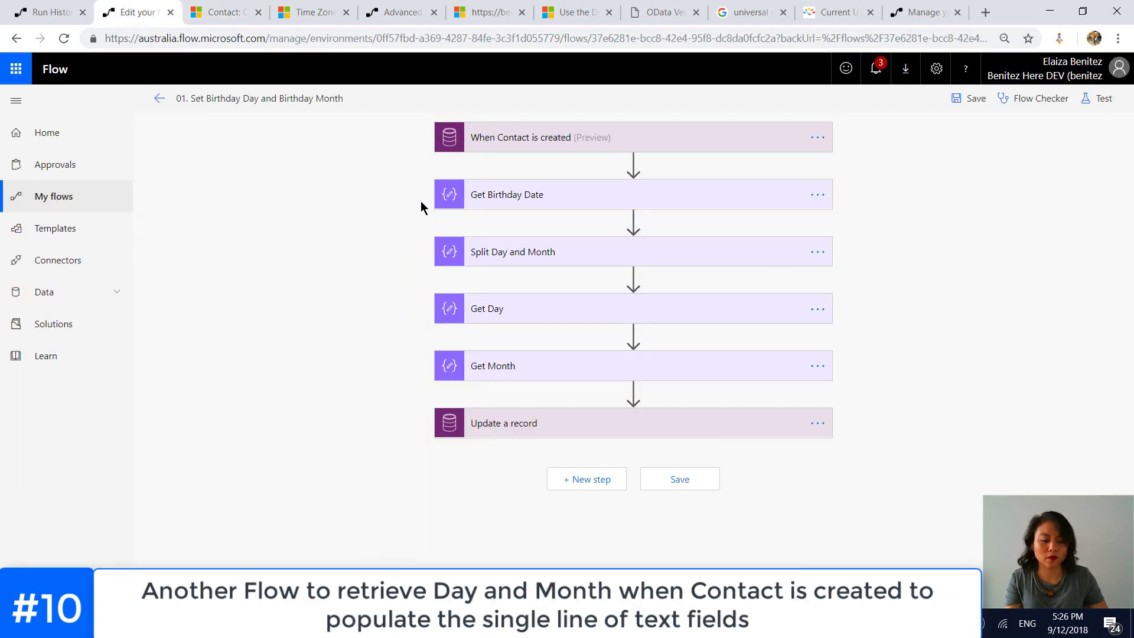
click(500, 198)
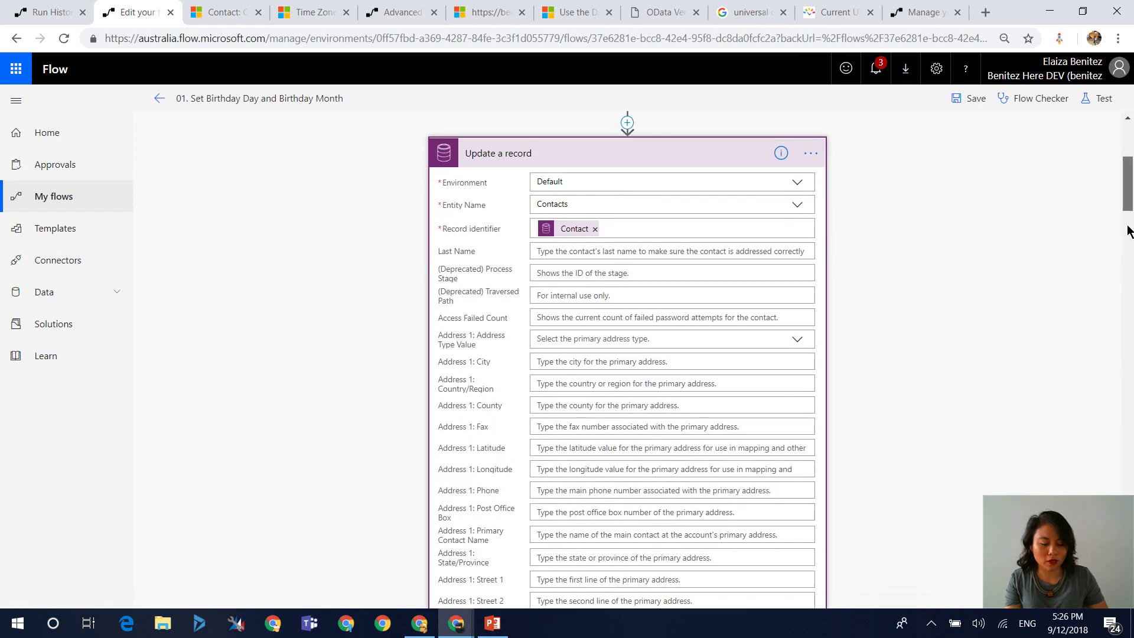
drag(1127, 228, 1126, 368)
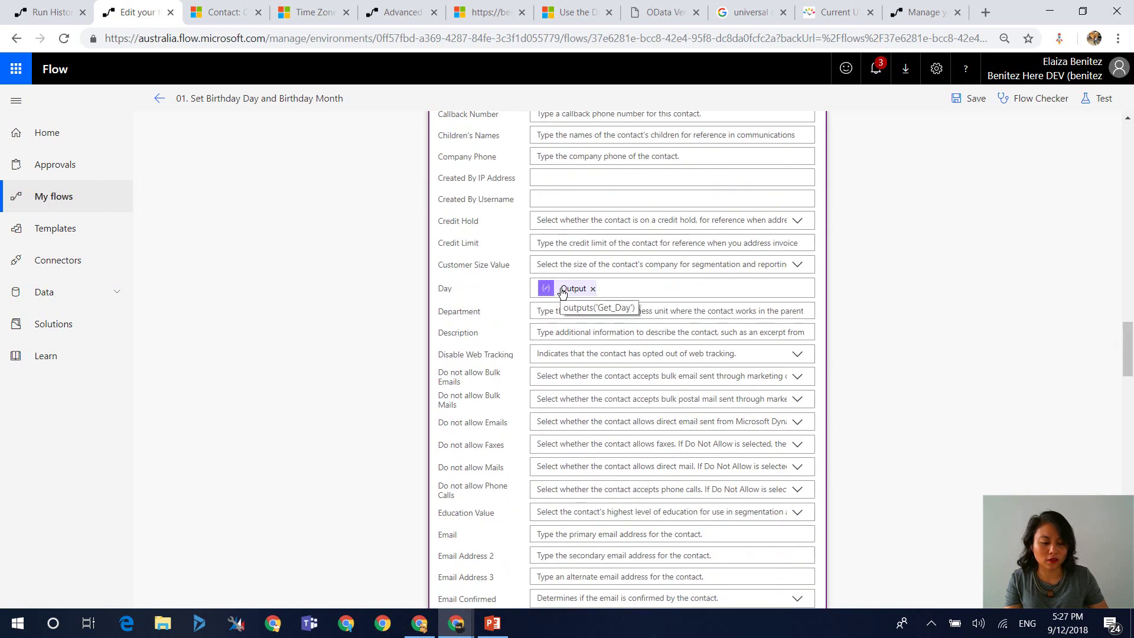
drag(1126, 329, 1116, 463)
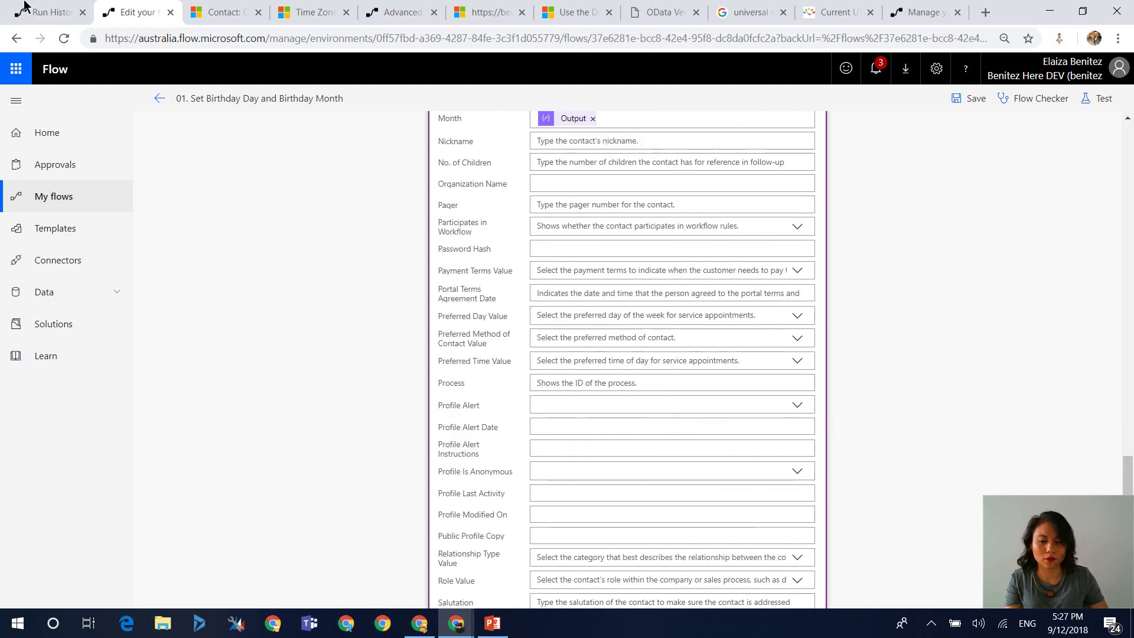
click(38, 17)
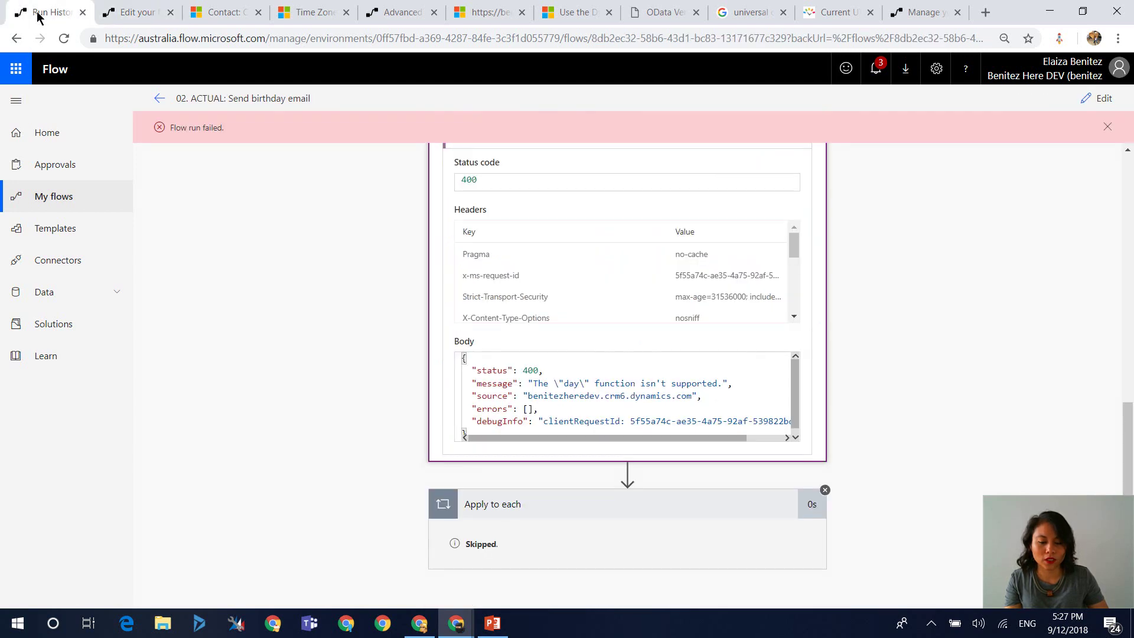
Replace the filter with ben_dayofbirthdate eq '<Set Day Output>' and ben_monthofbirthdate eq '<Set Month Output>'
click(1098, 98)
scroll(1033, 171, down, 6)
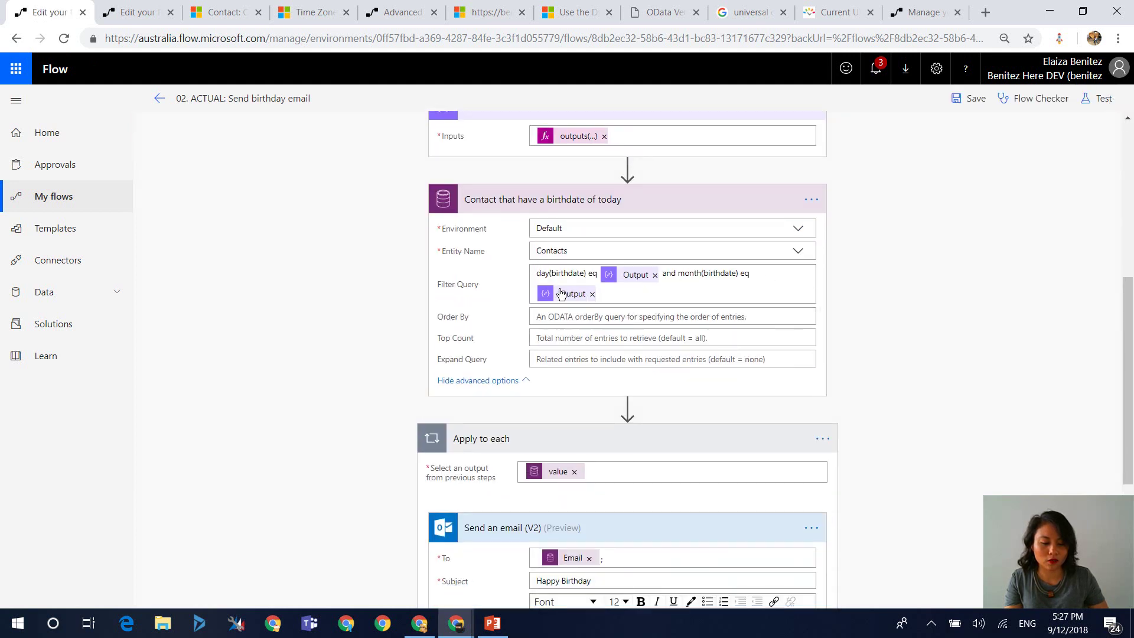
drag(561, 294, 533, 280)
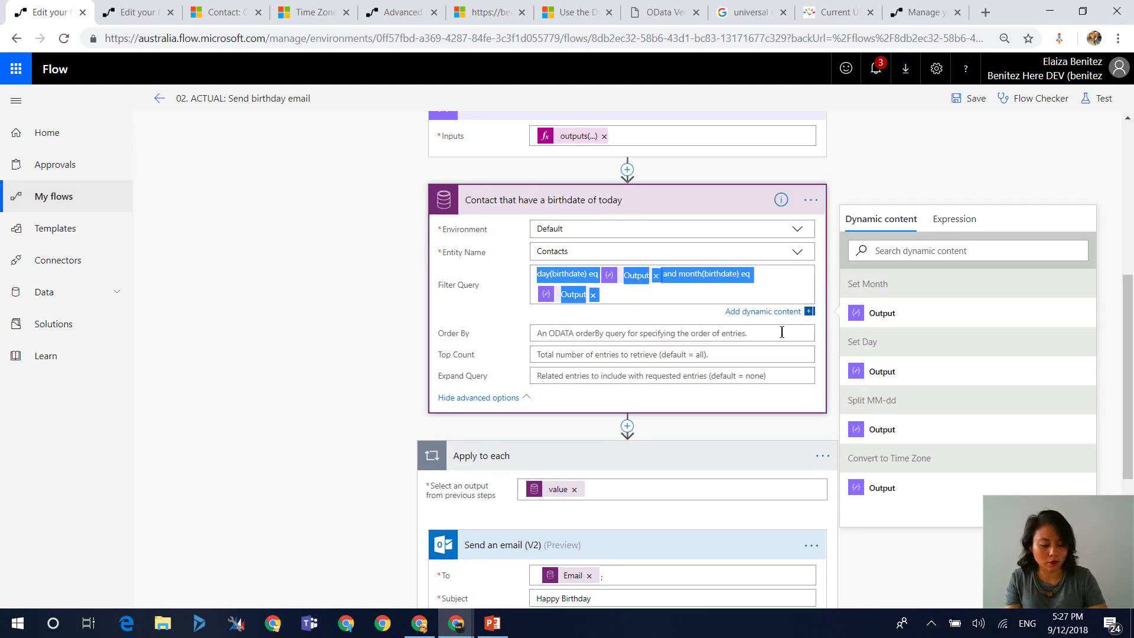
key(Delete)
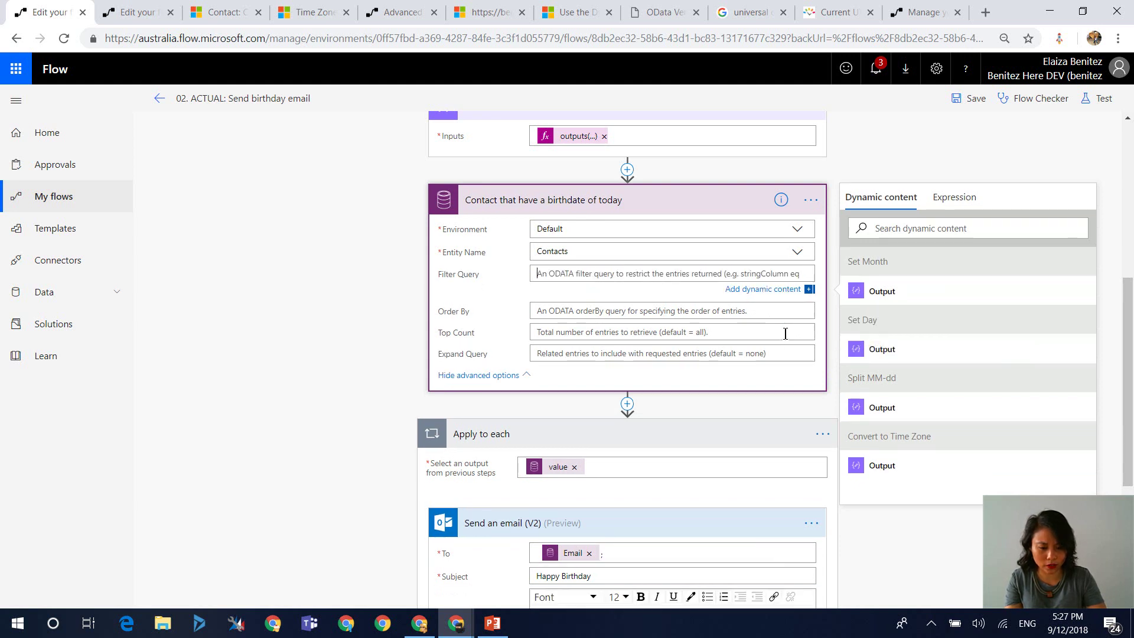
text(ben)
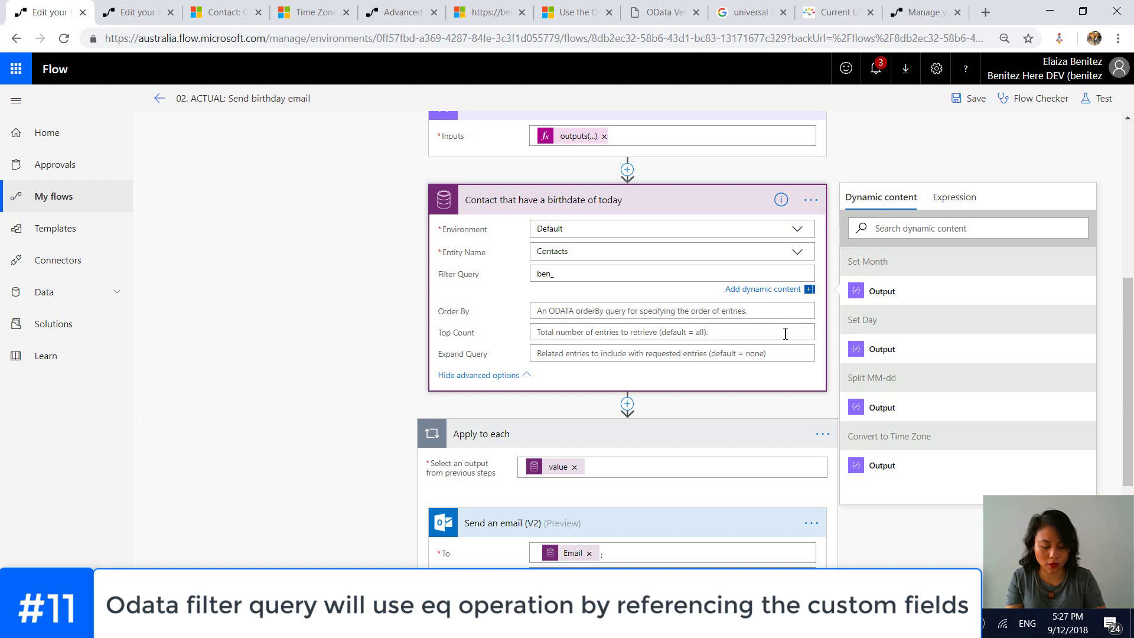
text(_dayofbir)
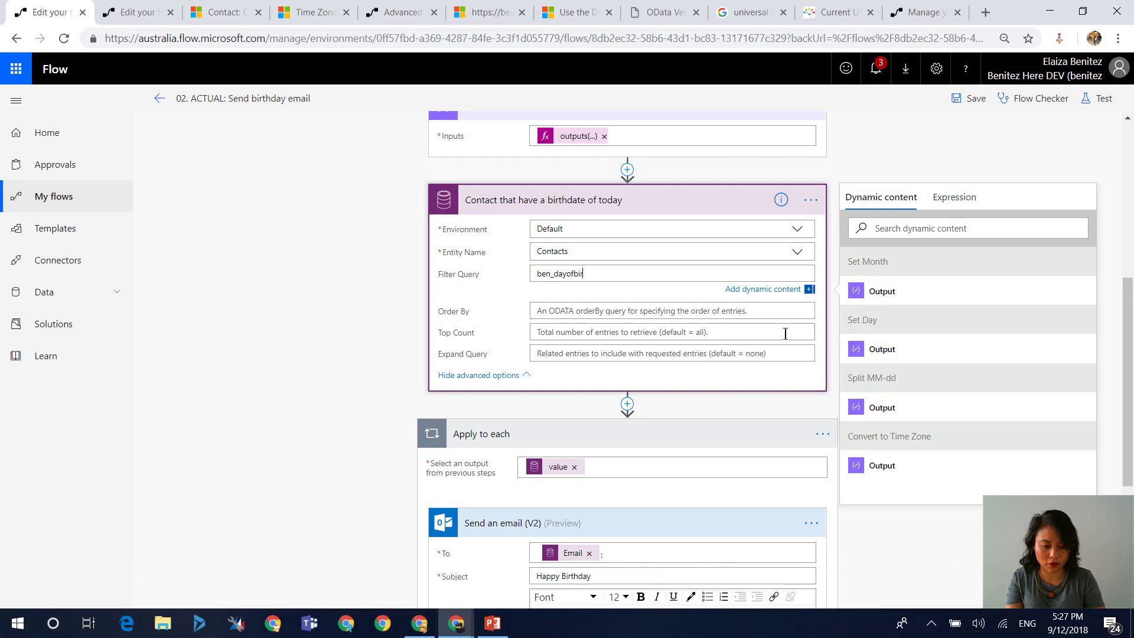
text(thdate )
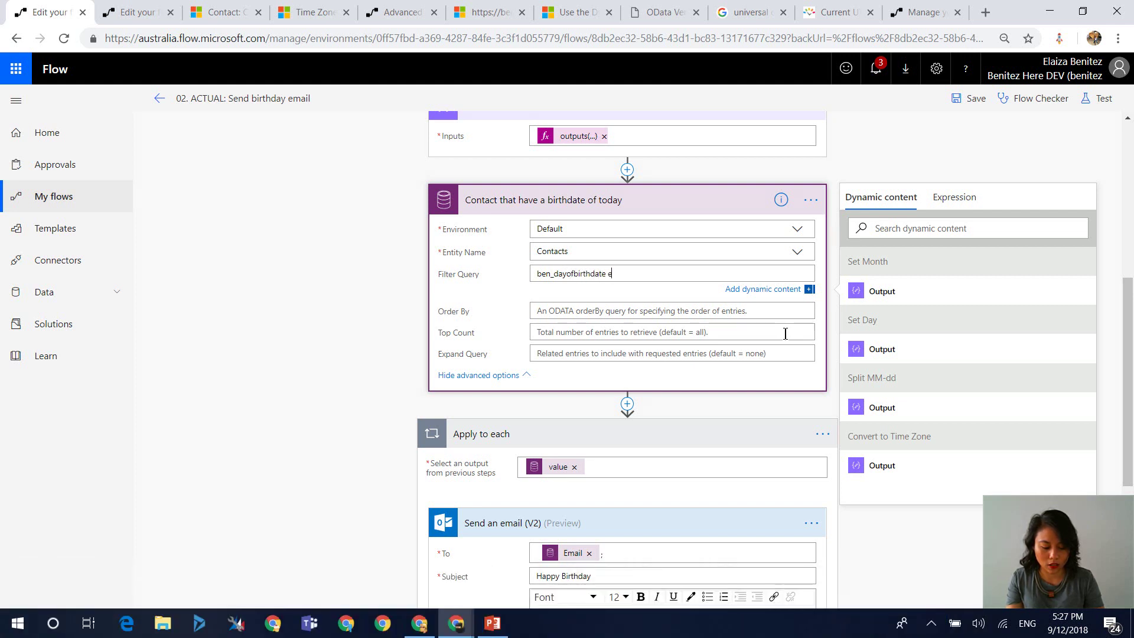
text(eq ')
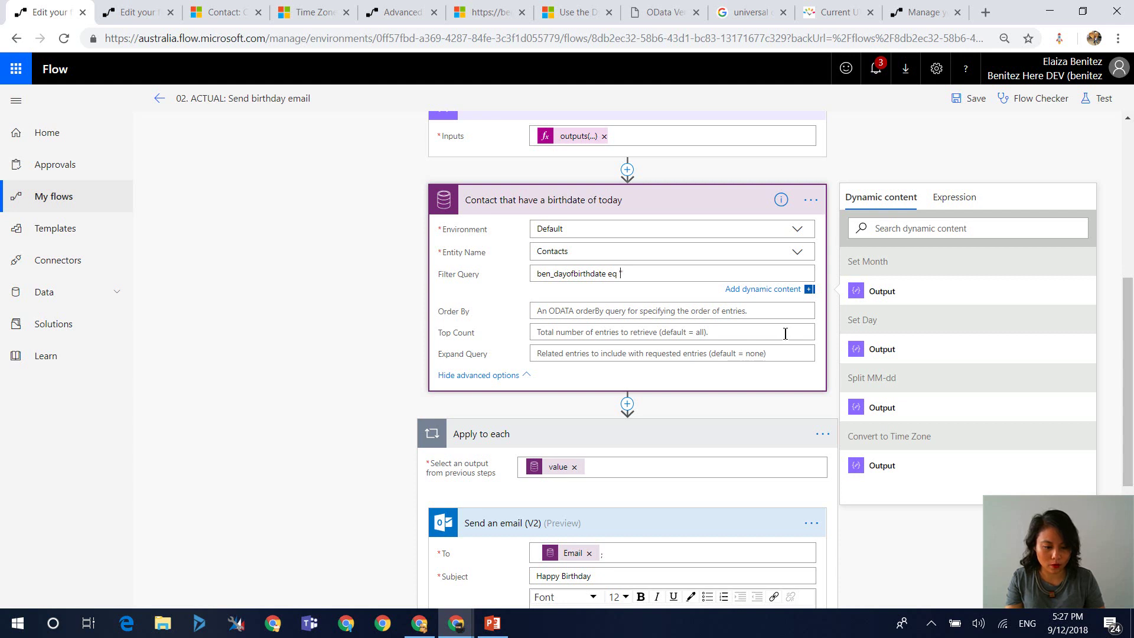
text(')
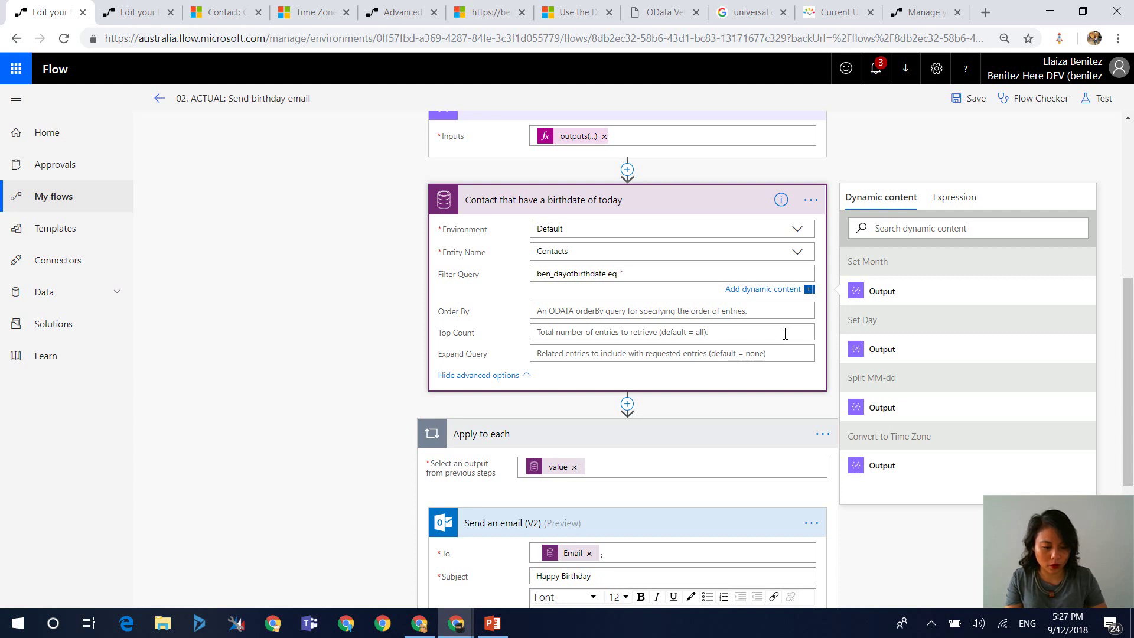
click(925, 355)
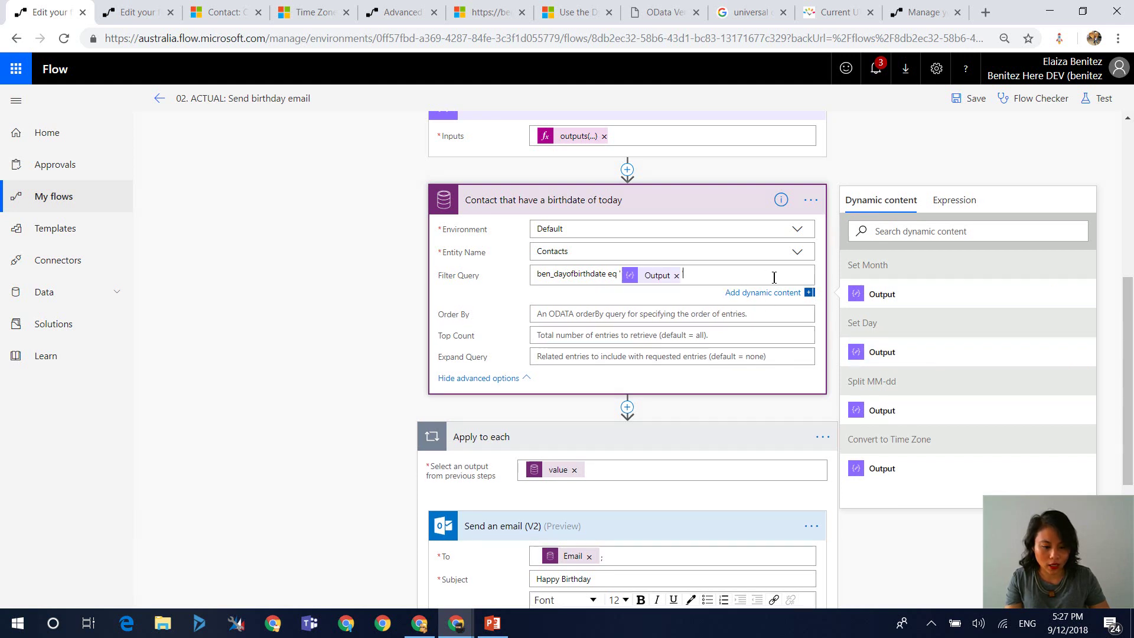
text(and ben)
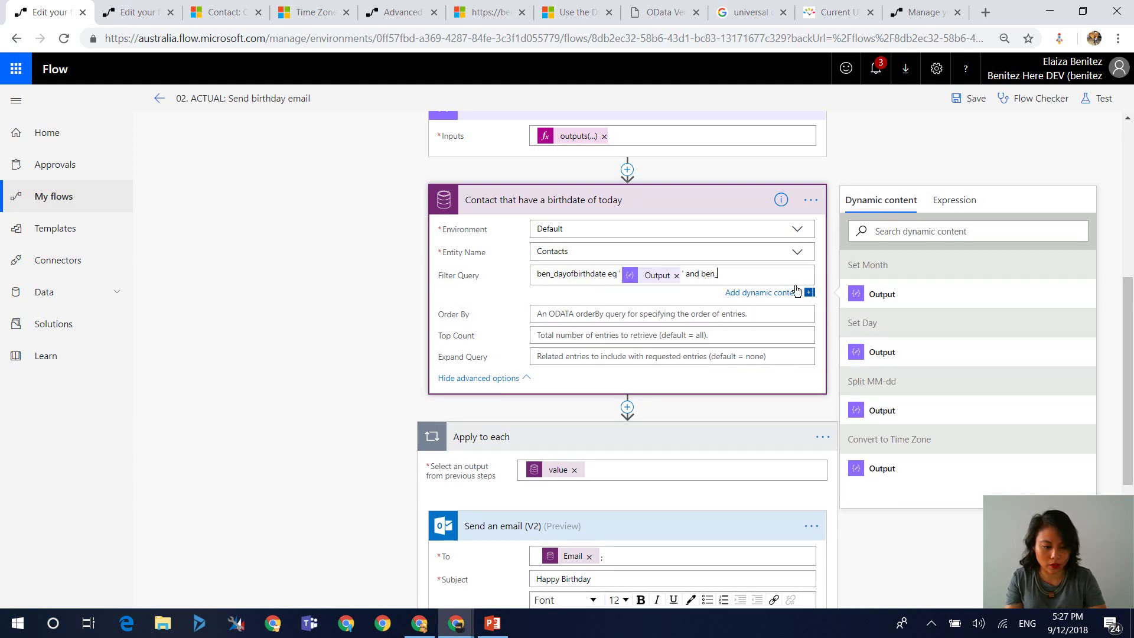
text(_)
text(month)
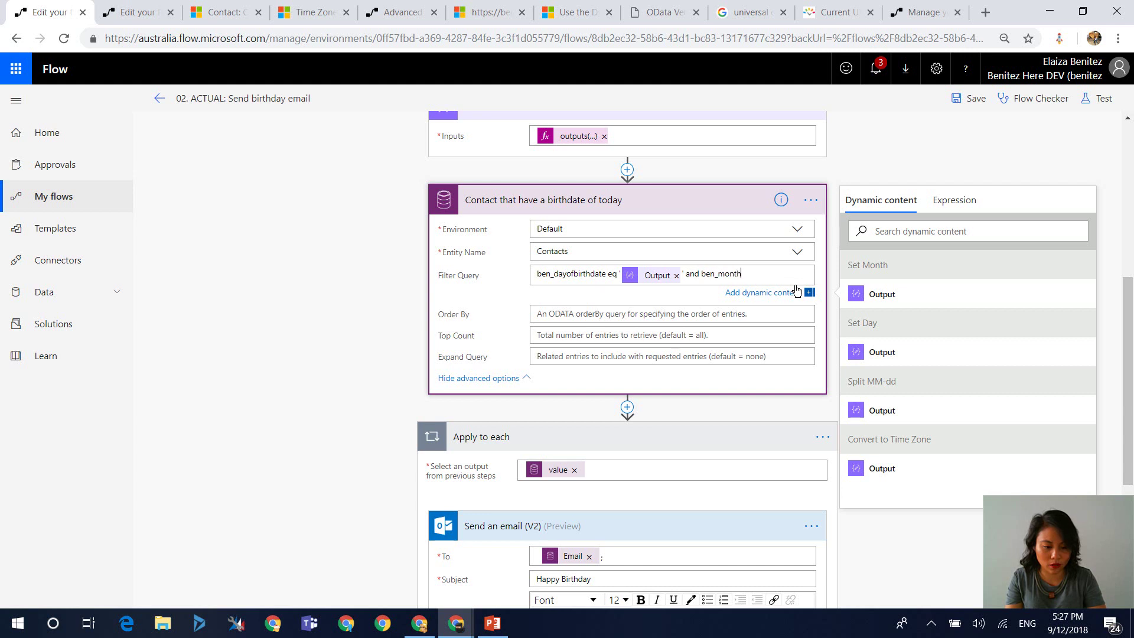
text(ofbirthdate eq 'Output')
key(Left)
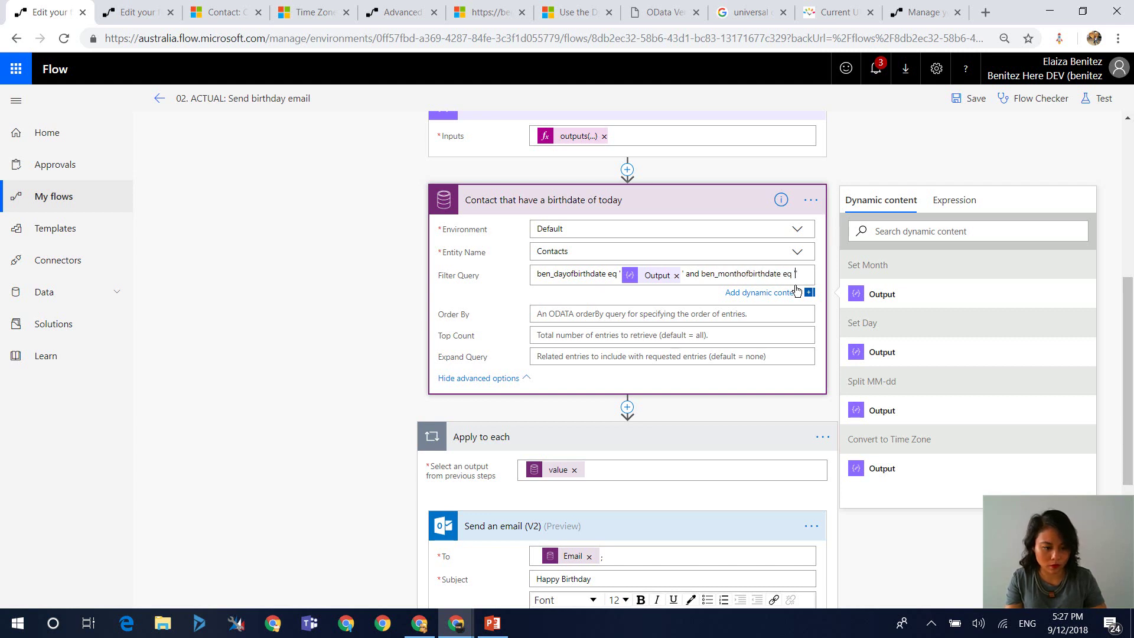
click(882, 293)
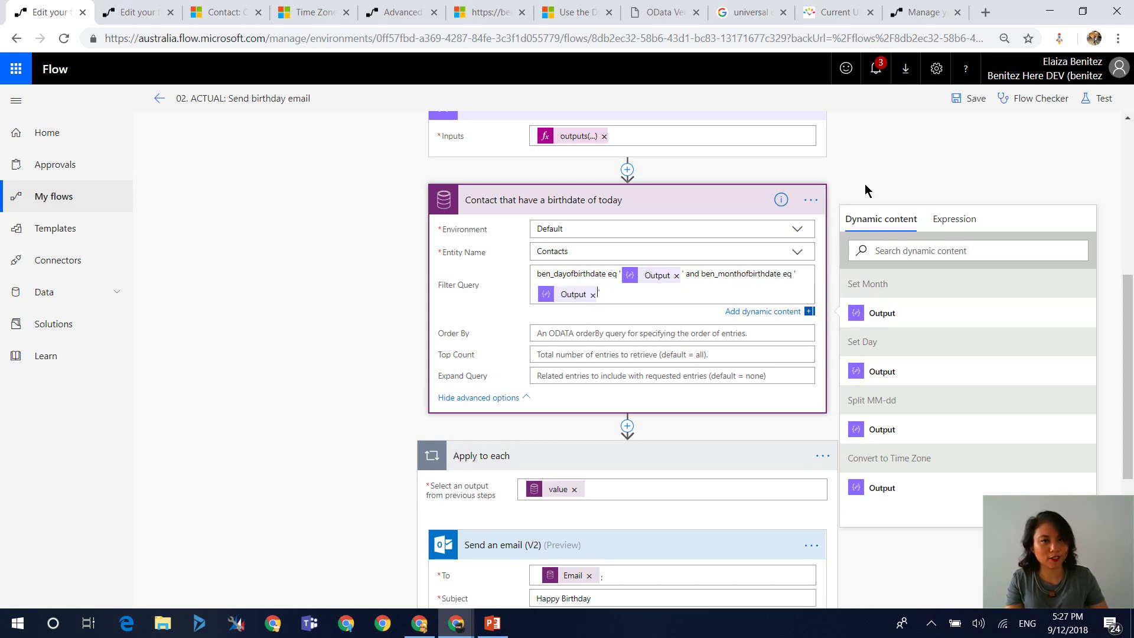
click(961, 122)
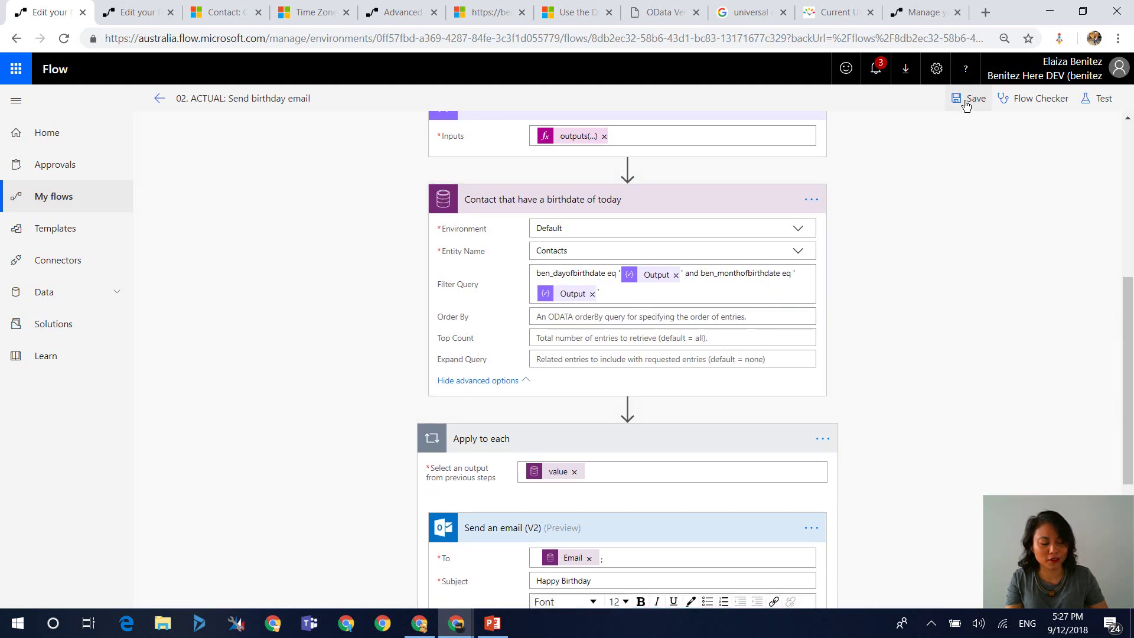
Save the flow and retest it with the latest failed run's data, now running successfully
click(966, 104)
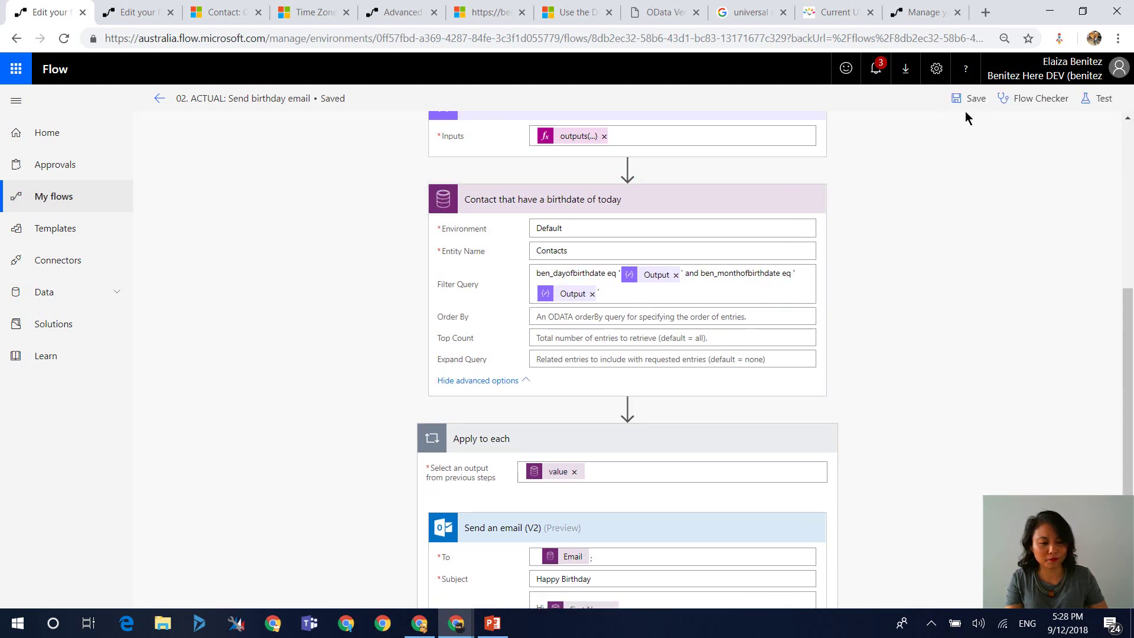
click(1097, 98)
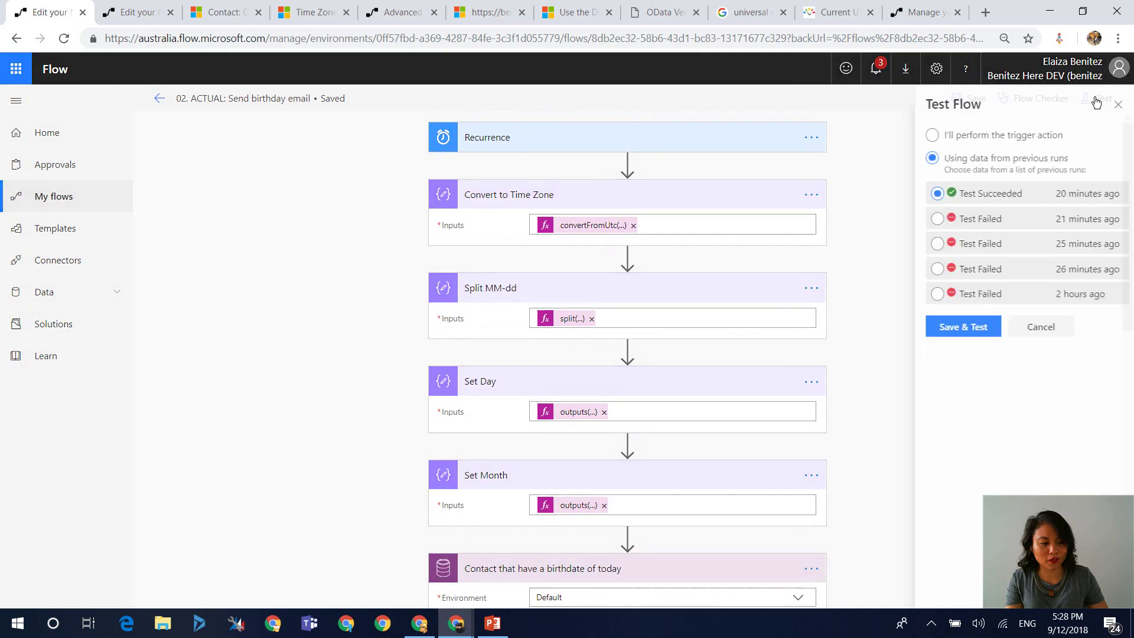
click(979, 194)
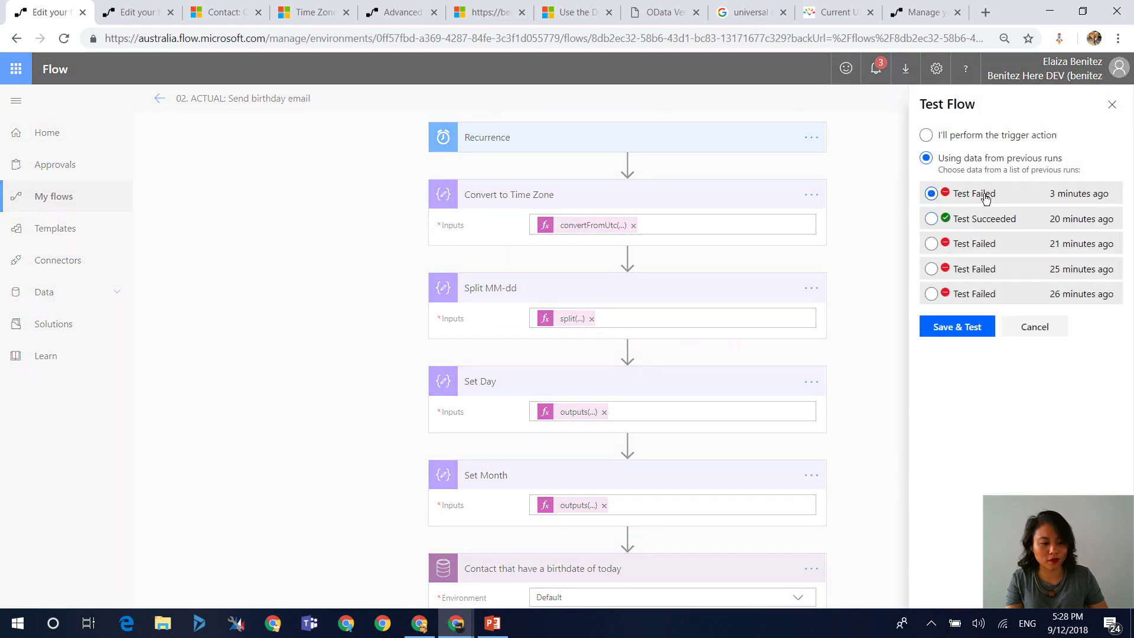
click(960, 331)
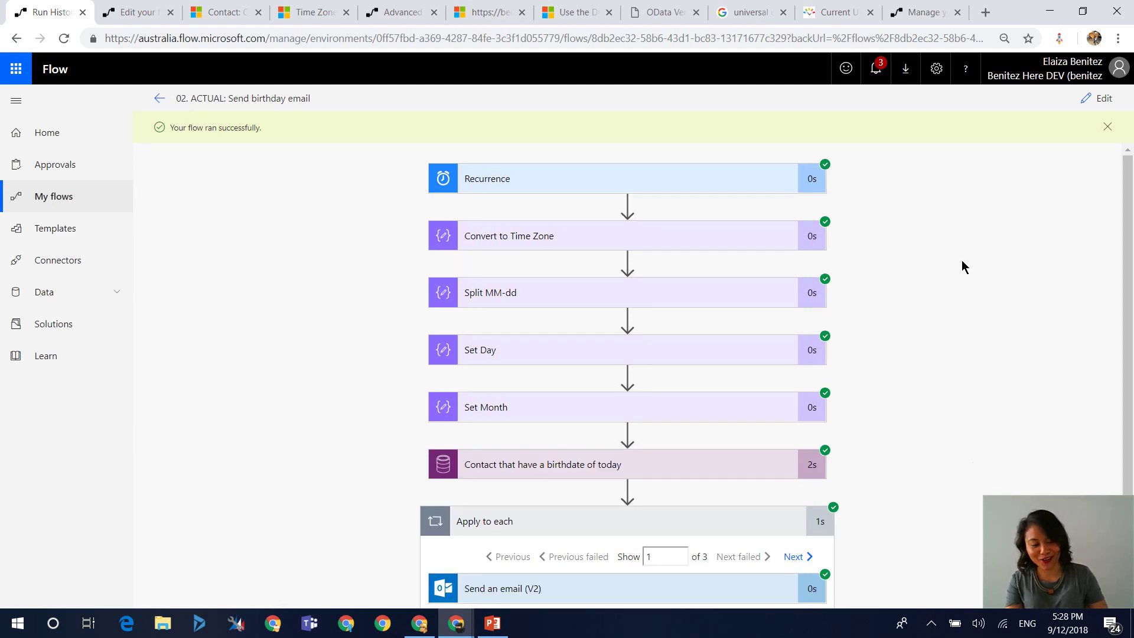
Expand the successful run's contact query step to review its outputs, then collapse it
scroll(962, 260, down, 1)
scroll(951, 301, up, 1)
scroll(916, 348, down, 1)
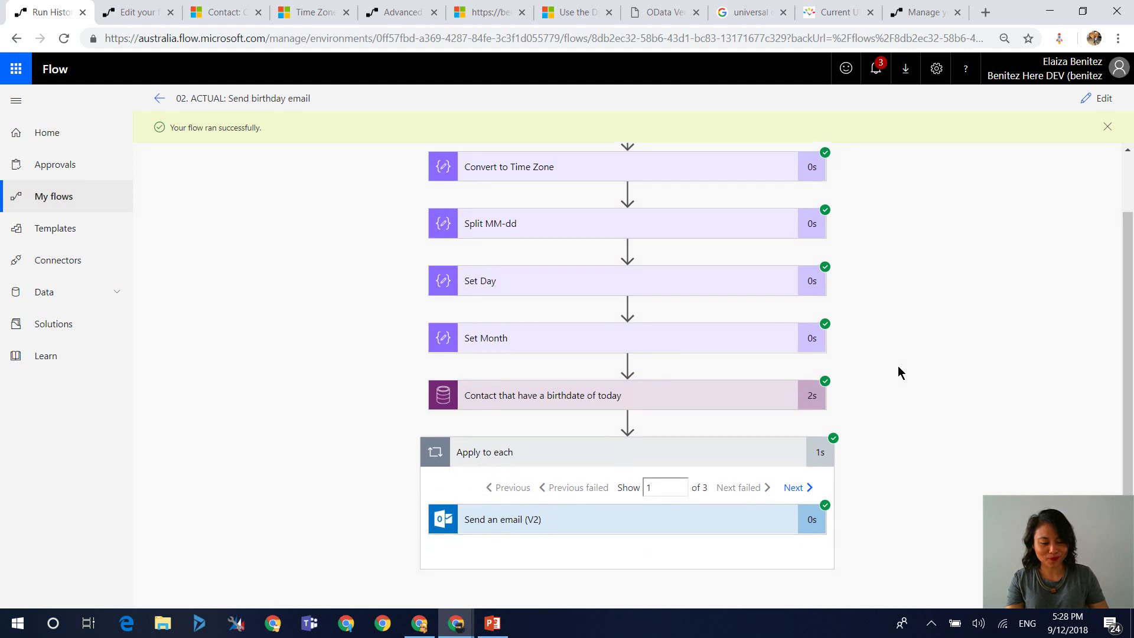
click(588, 404)
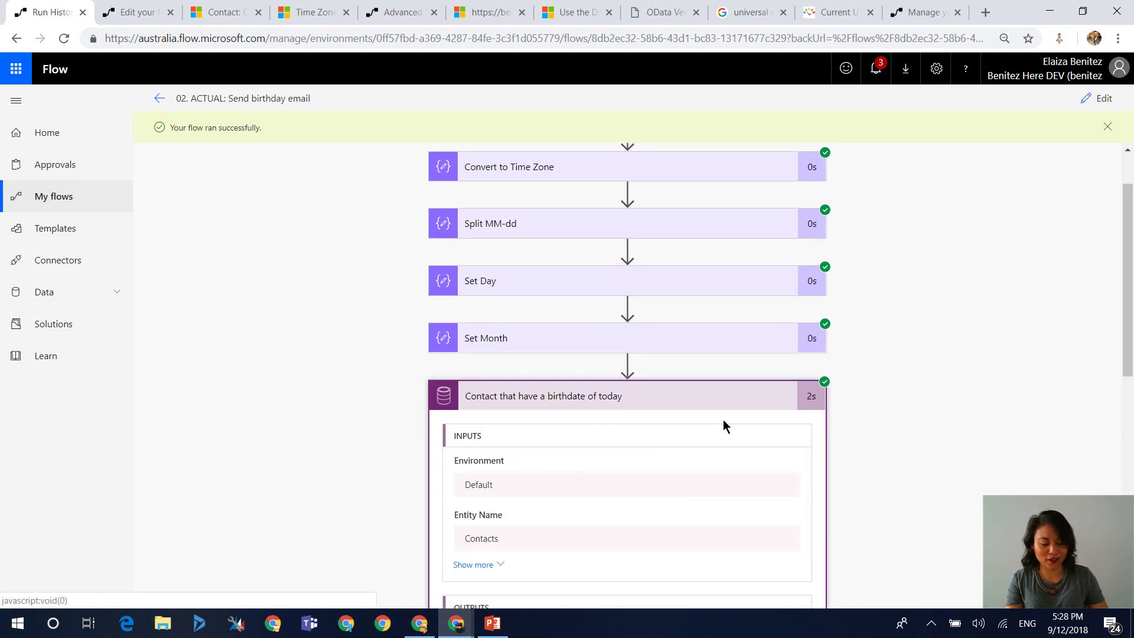
scroll(724, 420, down, 3)
scroll(714, 426, down, 1)
scroll(714, 425, down, 3)
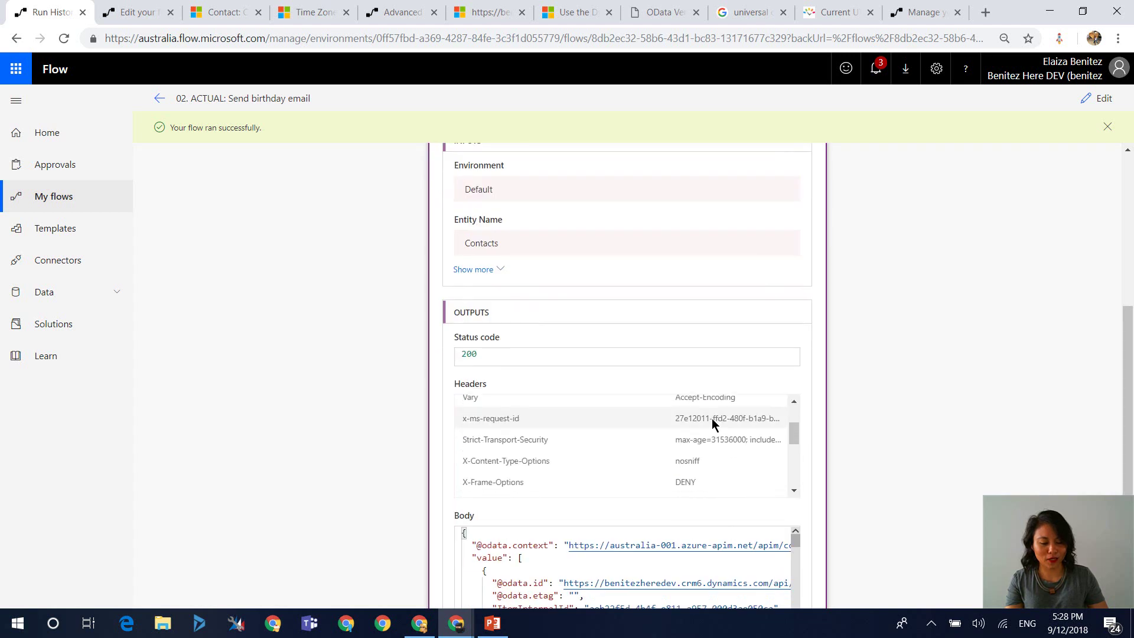
scroll(834, 465, down, 2)
mouse_move(795, 388)
mouse_down()
mouse_move(795, 422)
mouse_move(795, 387)
mouse_up()
drag(1129, 467, 1122, 347)
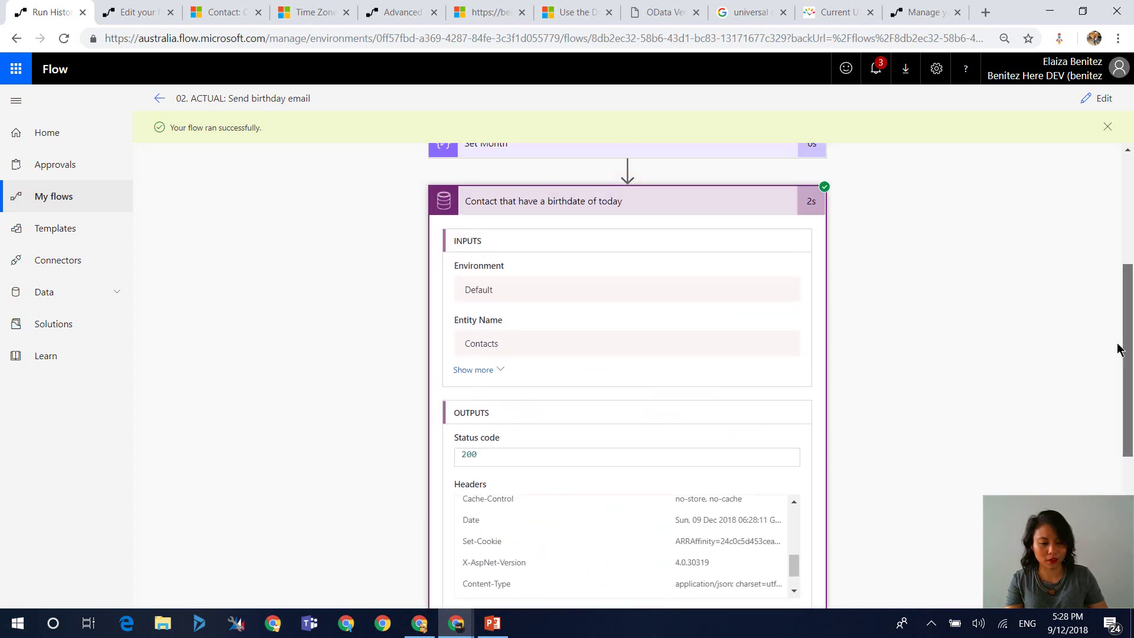
click(730, 242)
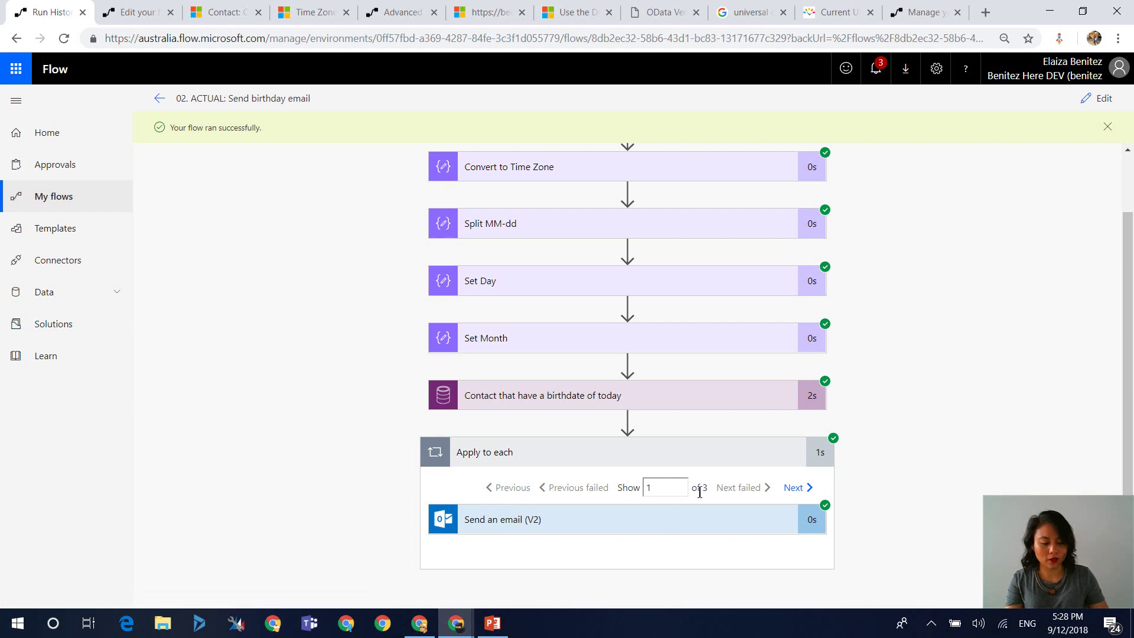
Step through the second and third email iterations, then switch to the Final Thoughts slide
click(794, 488)
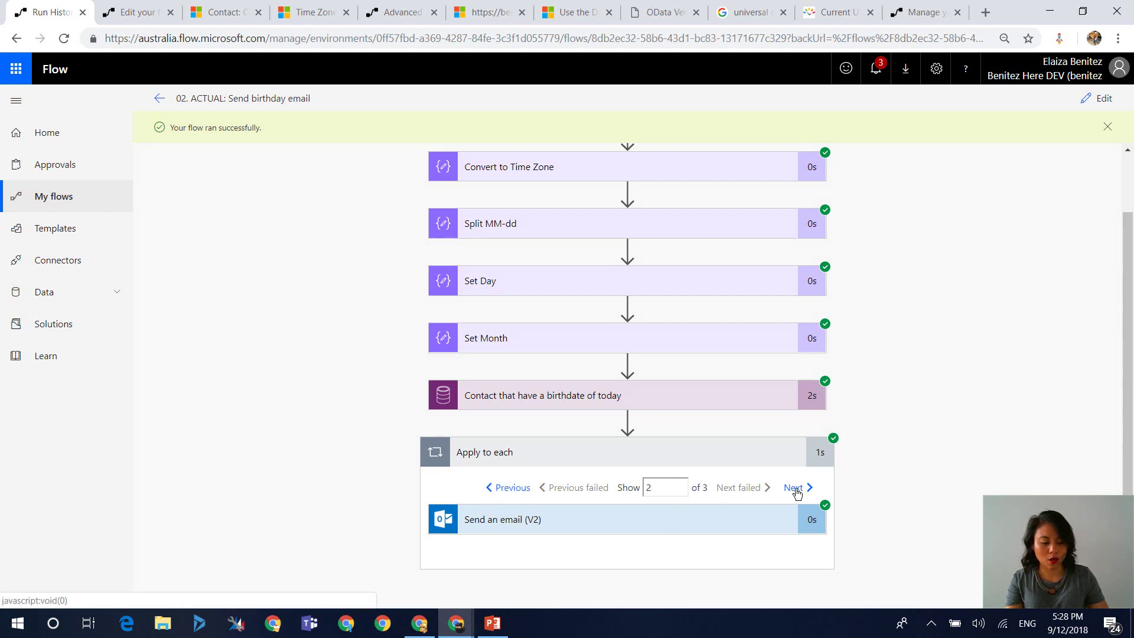
click(795, 489)
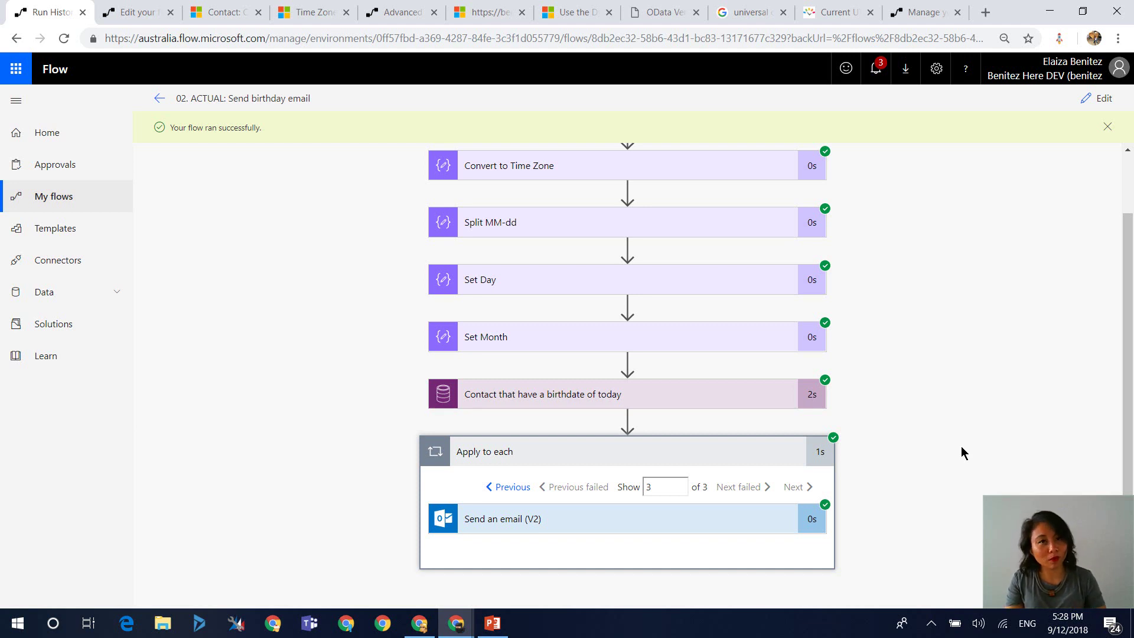
click(494, 623)
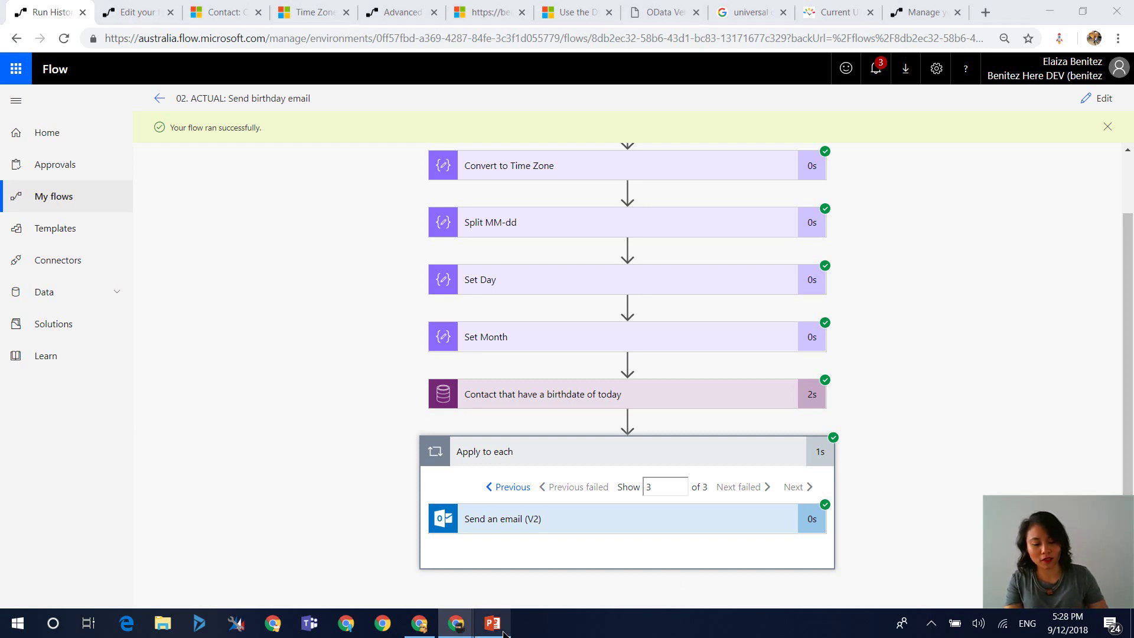
Bring up the Final Thoughts slide covering time zones, untested large data volumes and recurrence scheduling
click(83, 579)
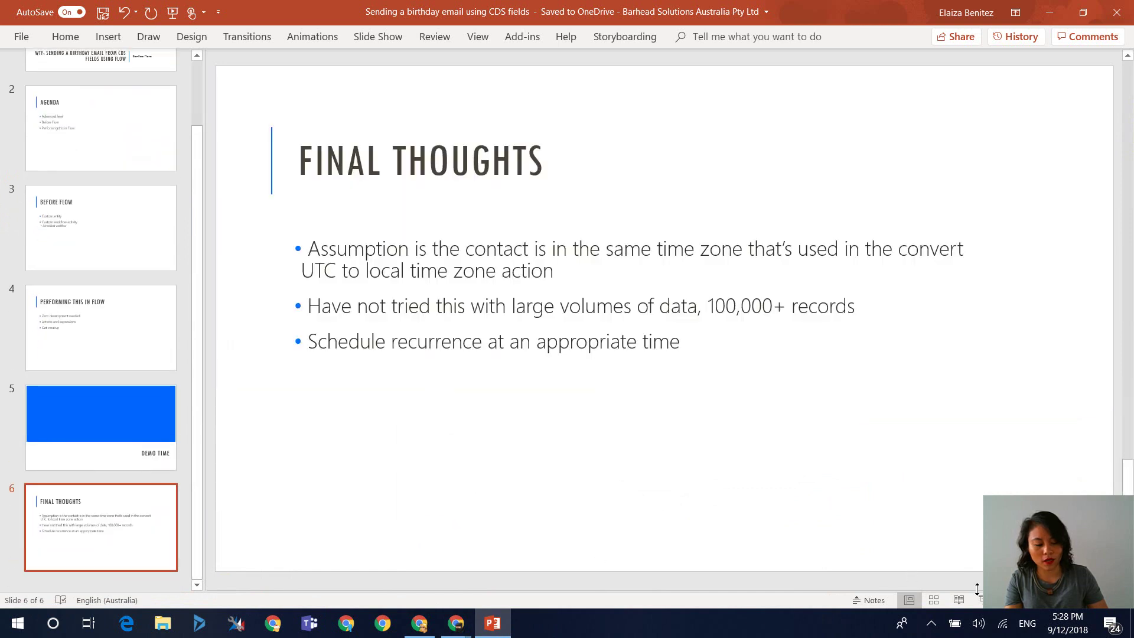